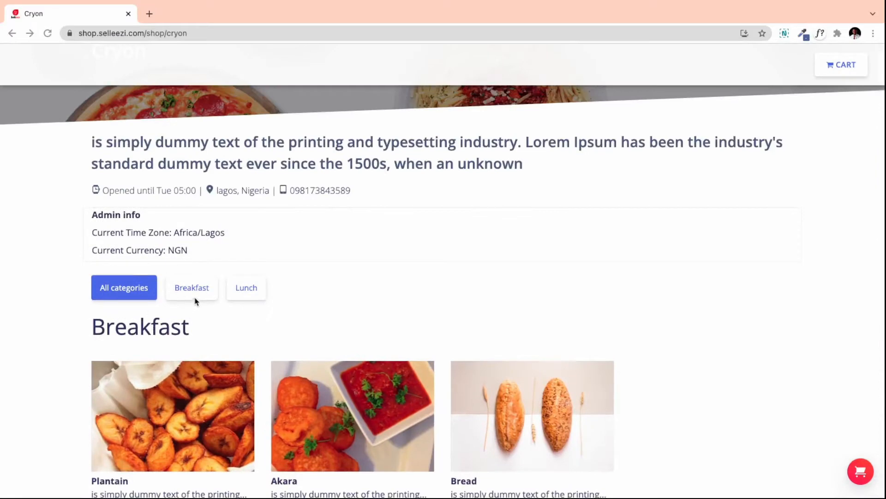
# Add a medium Plantain with the Meat extra to the cart
pyautogui.click(238, 289)
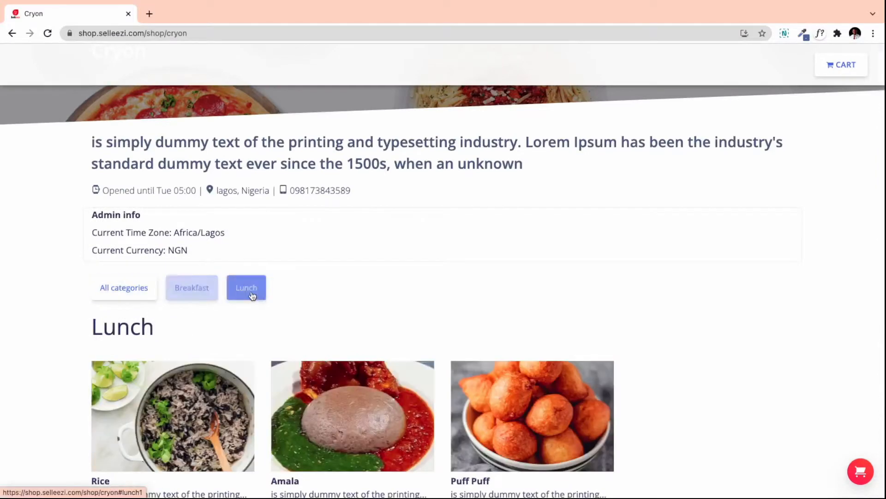
pyautogui.scroll(-2, 194, 373)
pyautogui.click(191, 187)
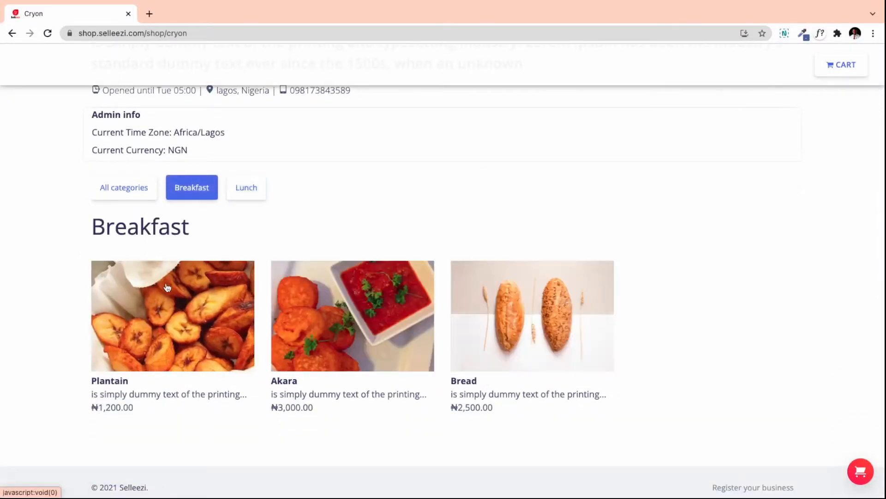
pyautogui.click(185, 314)
pyautogui.click(522, 354)
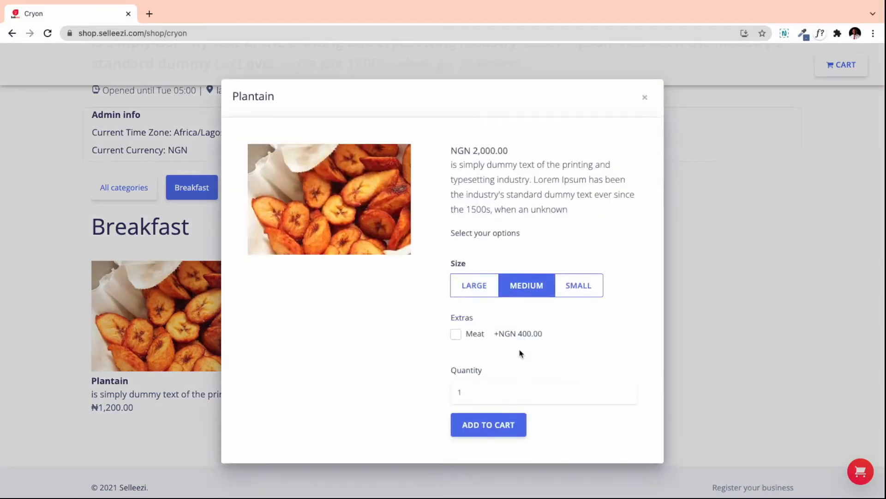
pyautogui.click(456, 335)
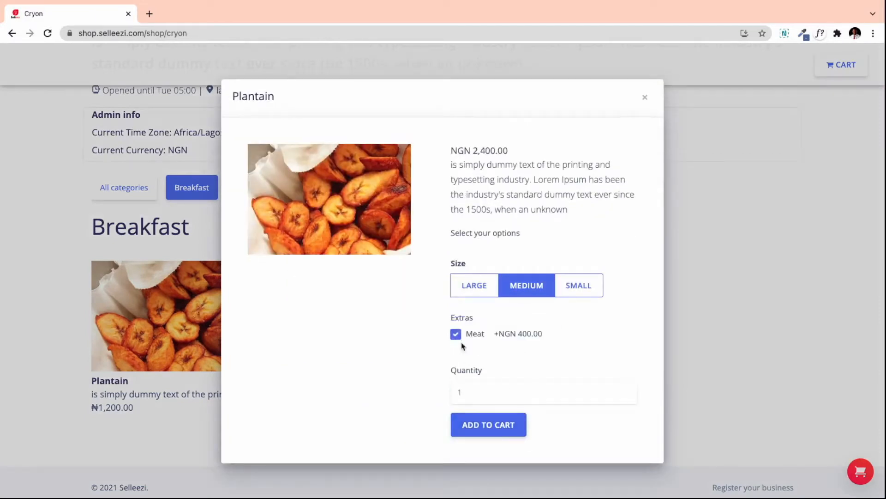
pyautogui.click(483, 430)
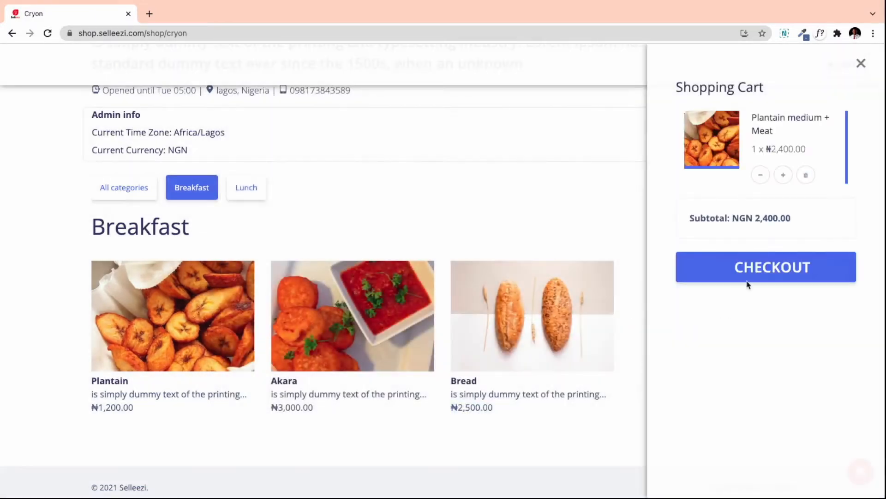
# Review checkout, return to the shop, add one Akara, and close the cart panel
pyautogui.click(756, 276)
pyautogui.scroll(-10, 328, 359)
pyautogui.scroll(10, 329, 359)
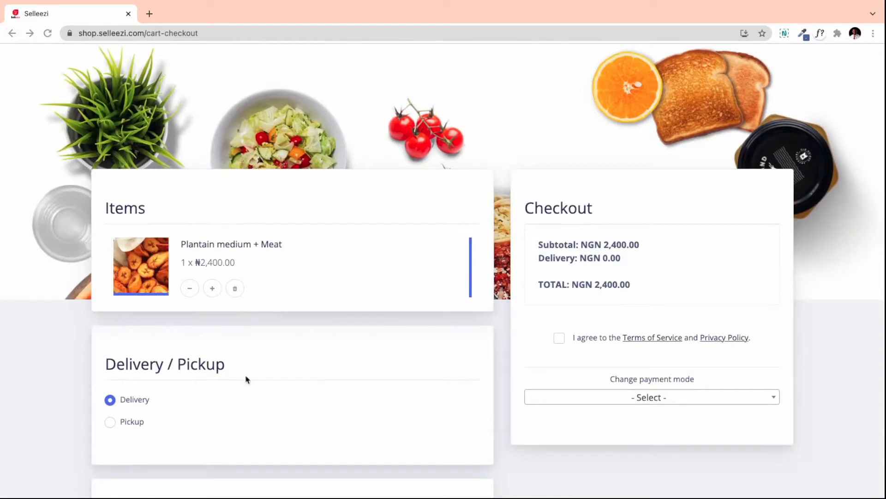
pyautogui.click(11, 33)
pyautogui.click(323, 332)
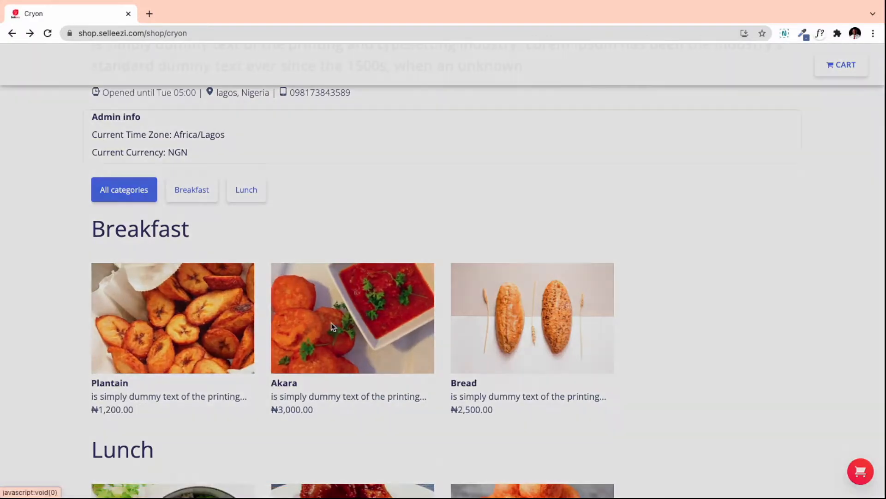
pyautogui.click(509, 336)
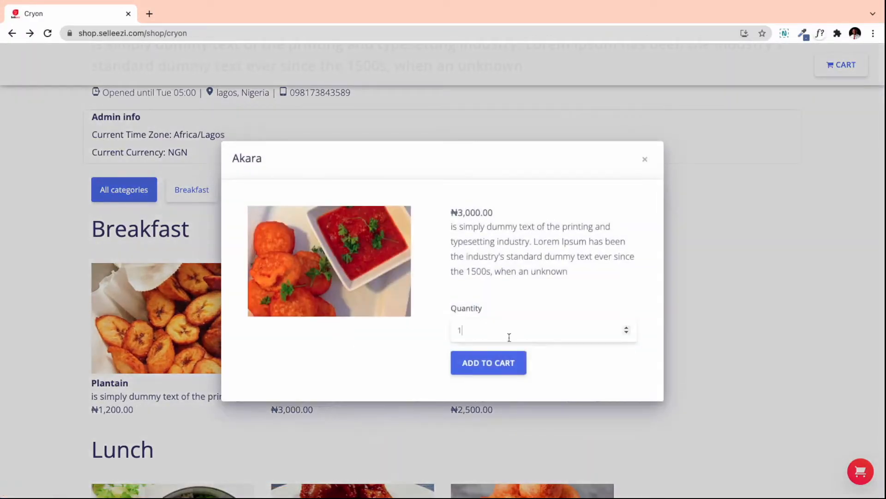
pyautogui.click(485, 363)
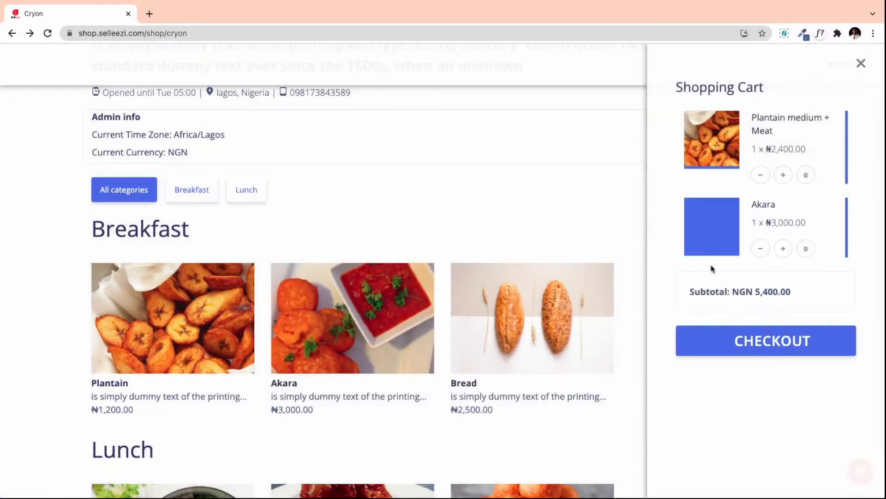
pyautogui.click(868, 66)
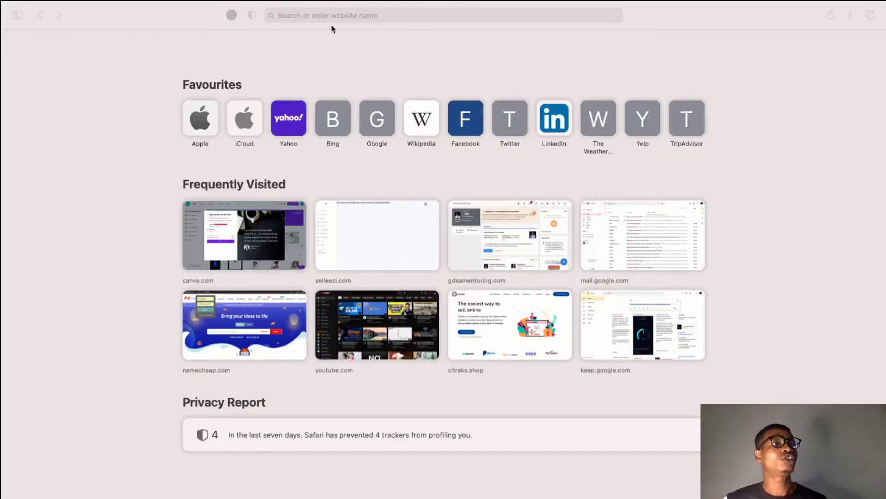
# Load selleezi.com/ in Safari and scroll through the homepage
pyautogui.click(331, 16)
pyautogui.write('selleezi.com/')
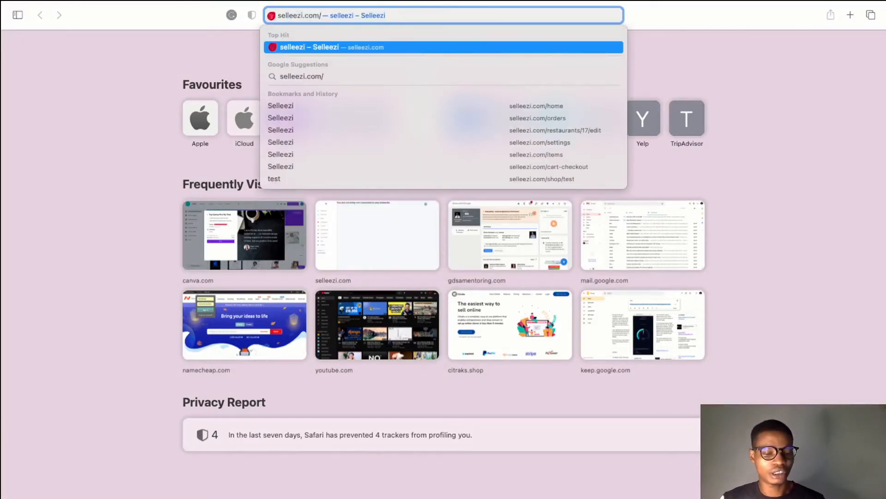
pyautogui.press('Return')
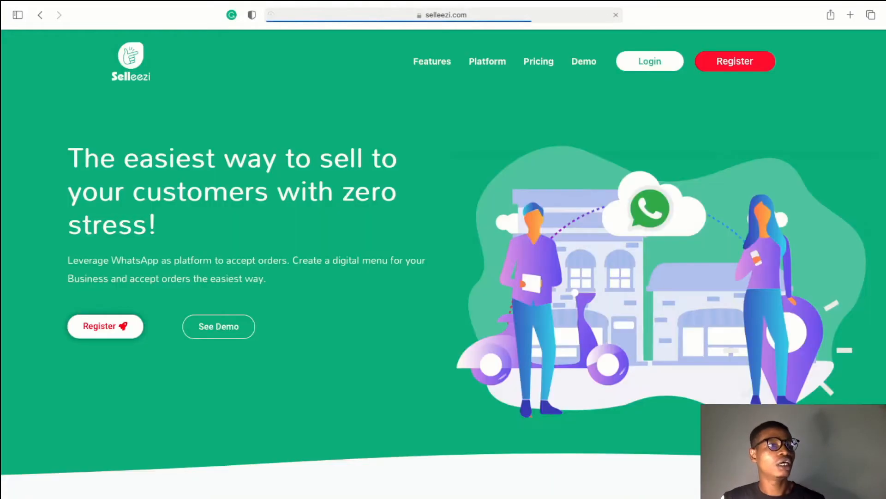
pyautogui.scroll(-3, 315, 286)
pyautogui.scroll(3, 315, 287)
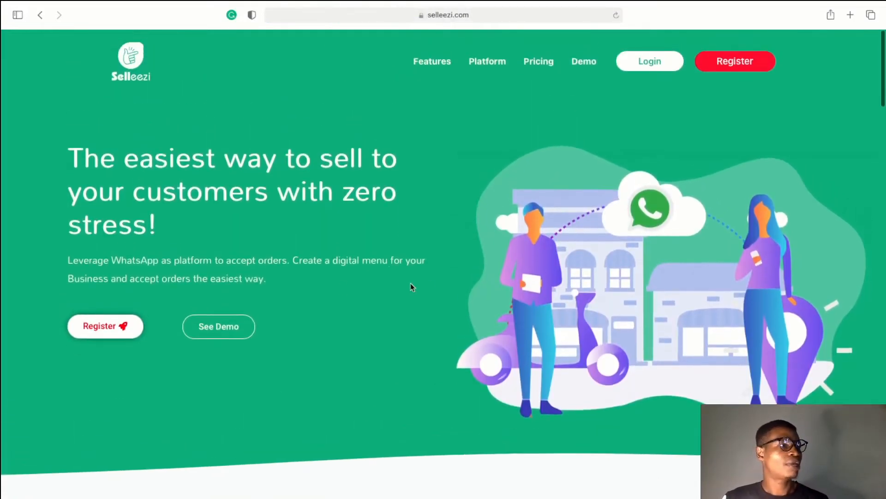
pyautogui.scroll(-5, 430, 287)
pyautogui.scroll(5, 429, 284)
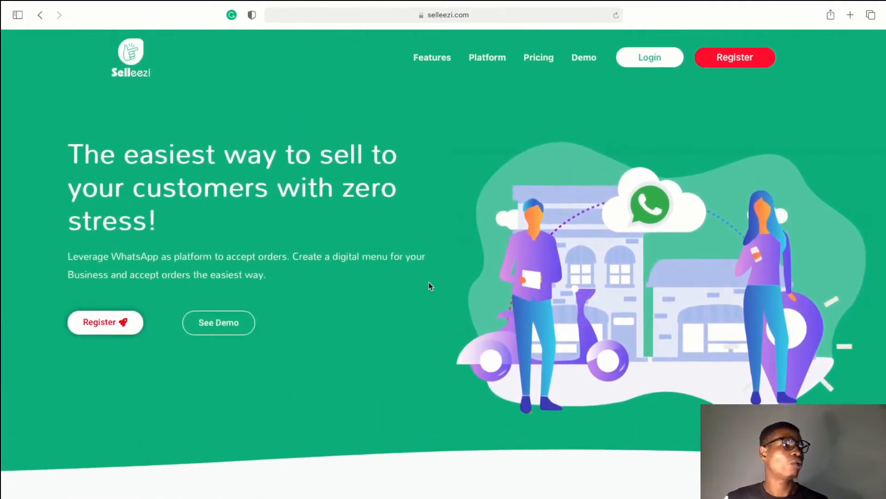
pyautogui.scroll(-10, 541, 215)
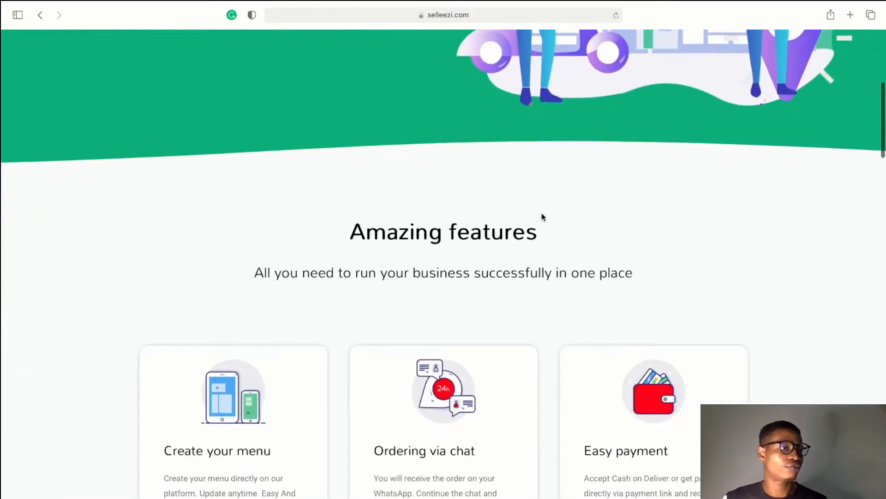
pyautogui.scroll(10, 543, 217)
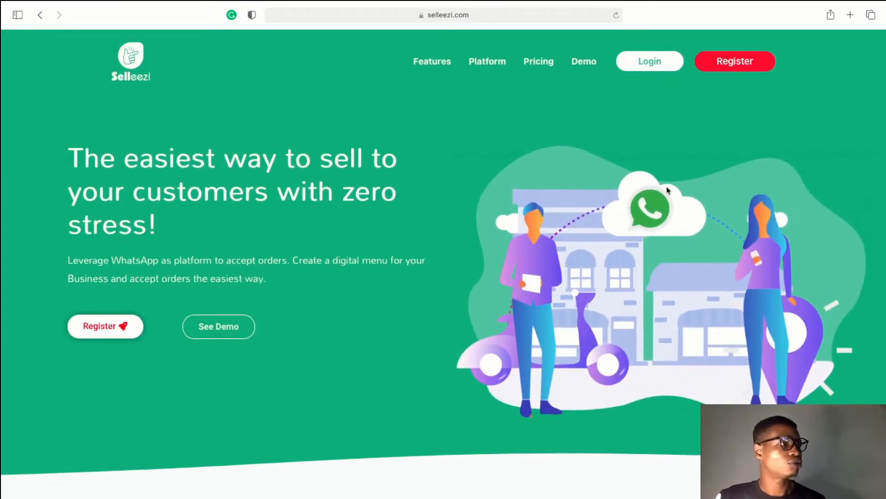
# Open the registration form and enter business name Cryon and the owner's full name
pyautogui.click(732, 69)
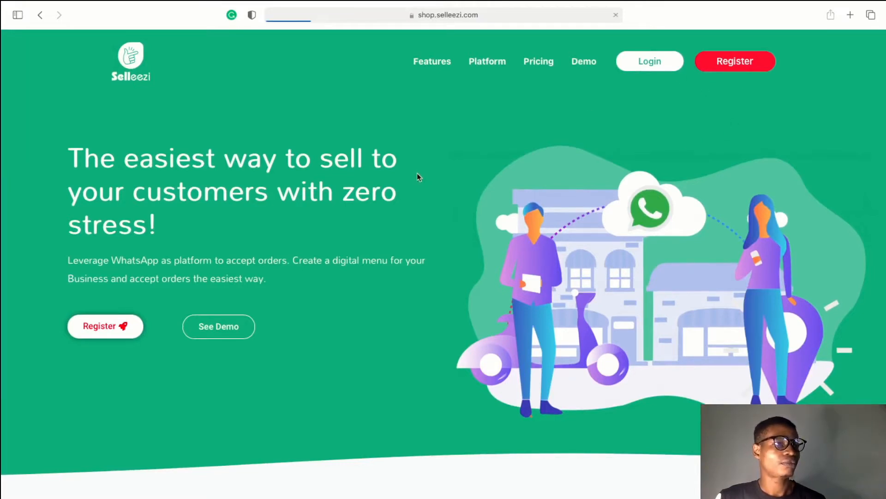
pyautogui.scroll(-2, 349, 260)
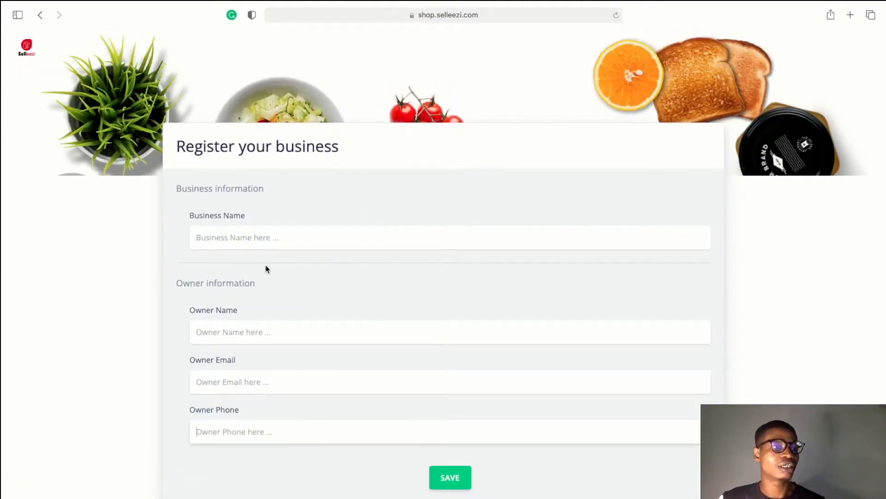
pyautogui.click(245, 244)
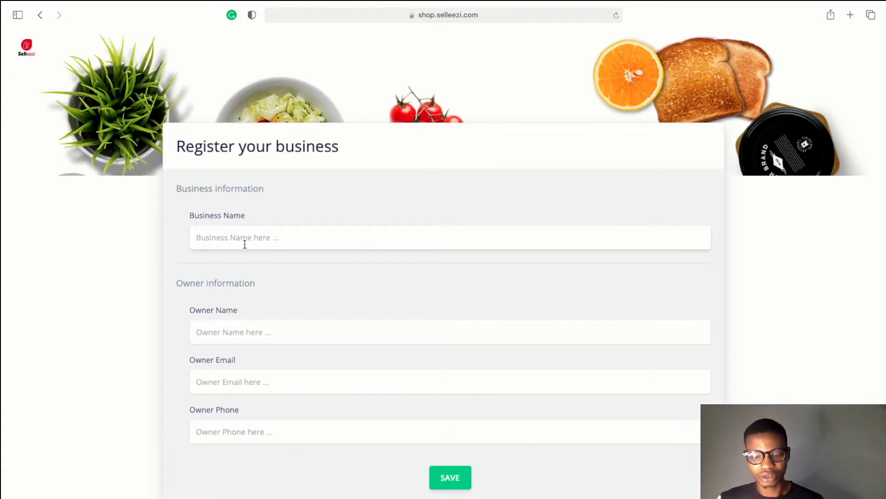
pyautogui.write('Cryon')
pyautogui.click(300, 336)
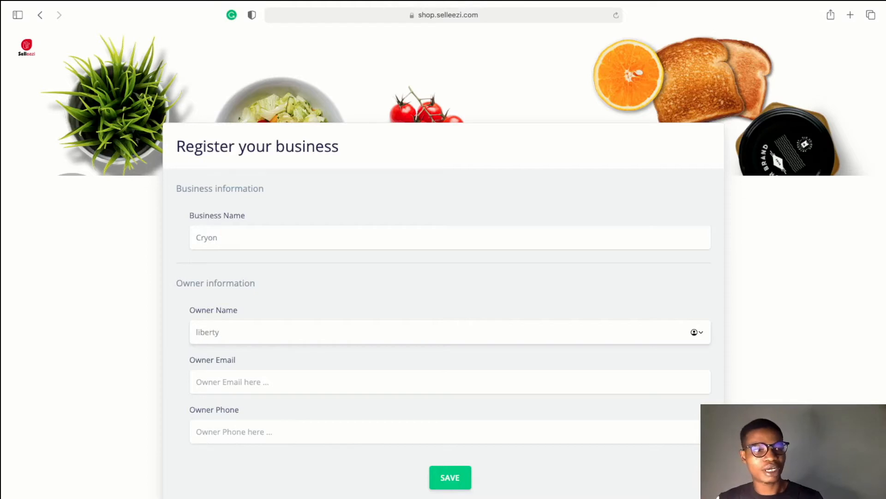
# Enter the owner's e-mail and phone number, then save the registration
pyautogui.click(291, 379)
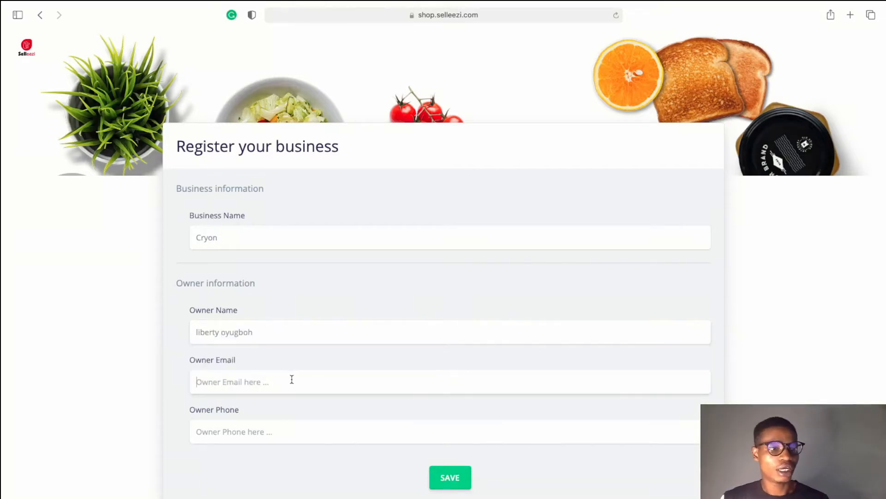
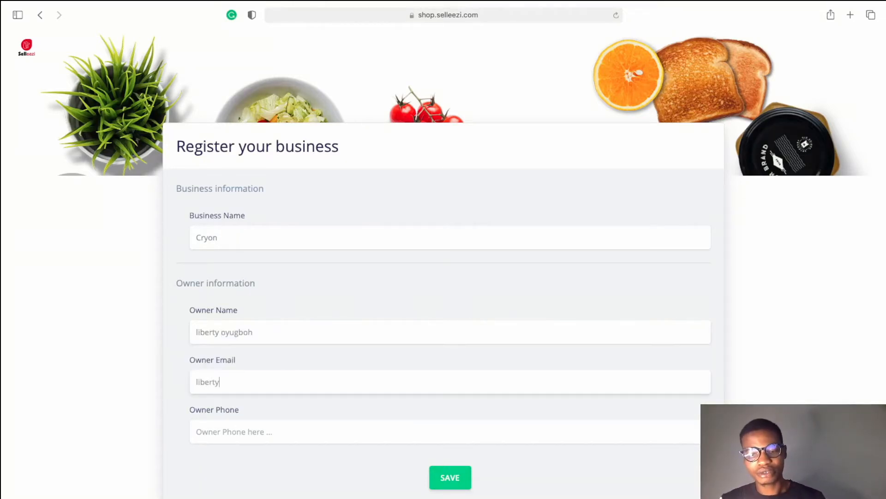
pyautogui.click(278, 435)
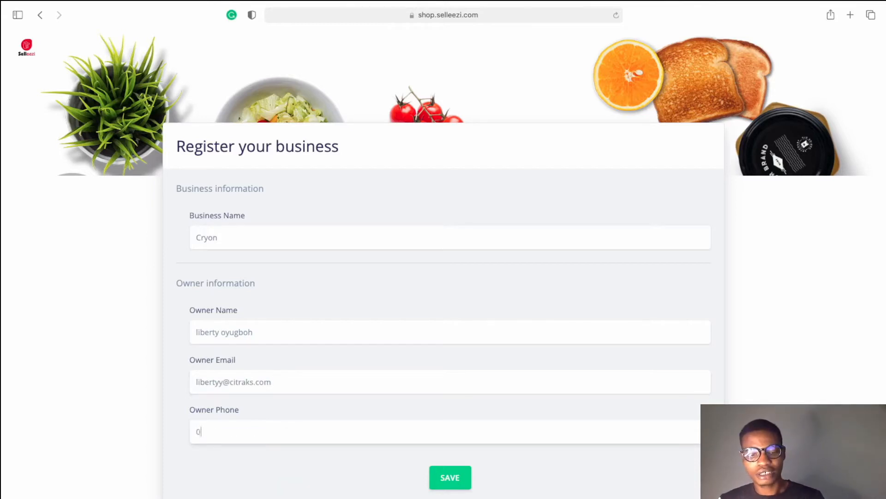
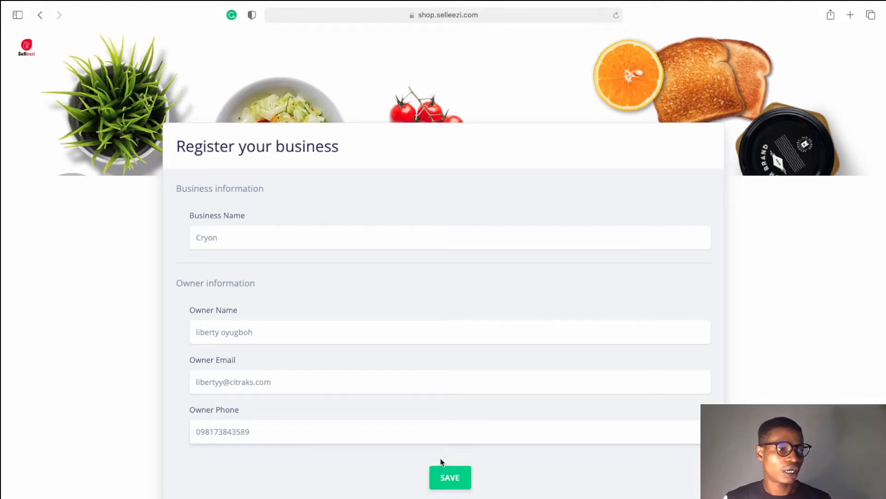
pyautogui.click(451, 480)
pyautogui.scroll(-2, 462, 329)
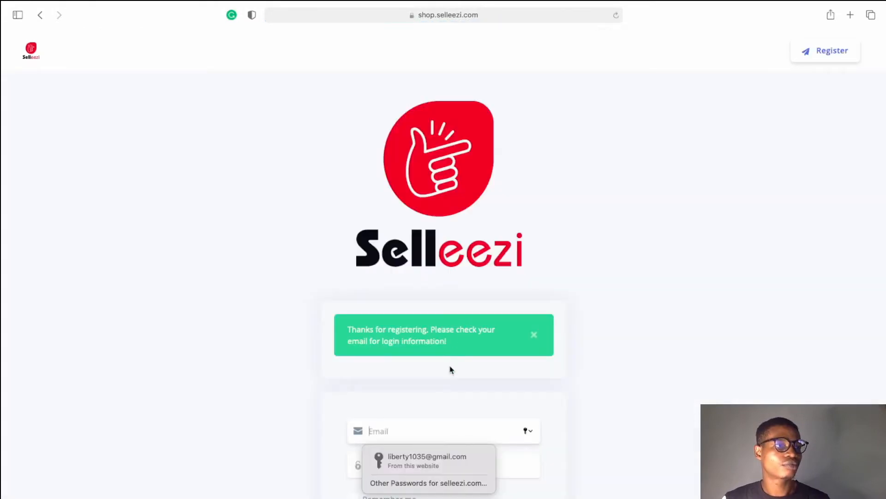
# Sign in with the account e-mail and pasted password, declining to save the password
pyautogui.scroll(-2, 451, 369)
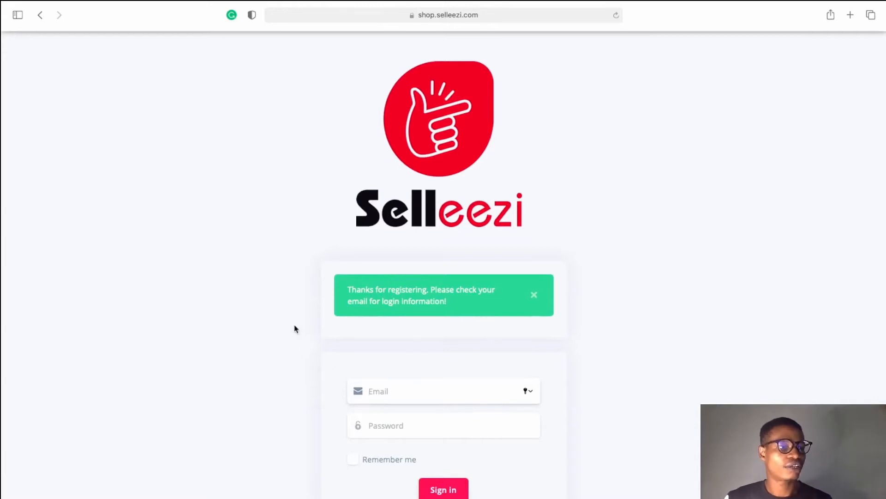
pyautogui.scroll(-3, 171, 367)
pyautogui.moveTo(117, 3)
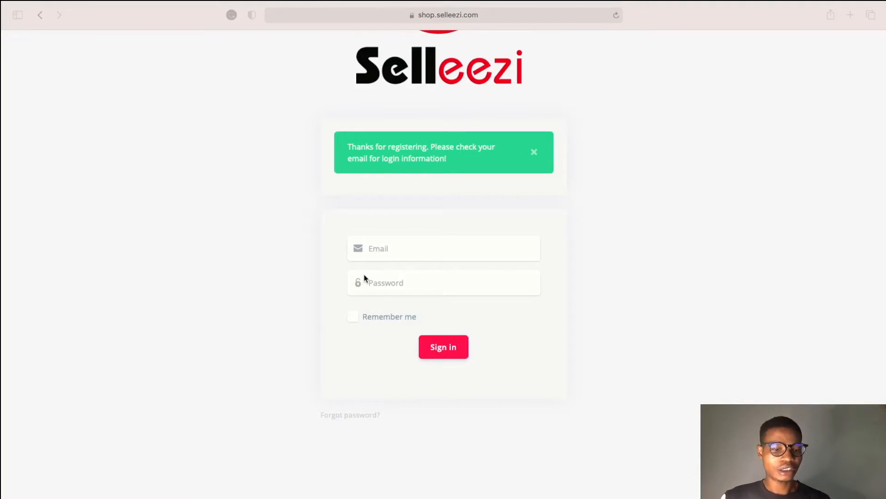
pyautogui.click(392, 248)
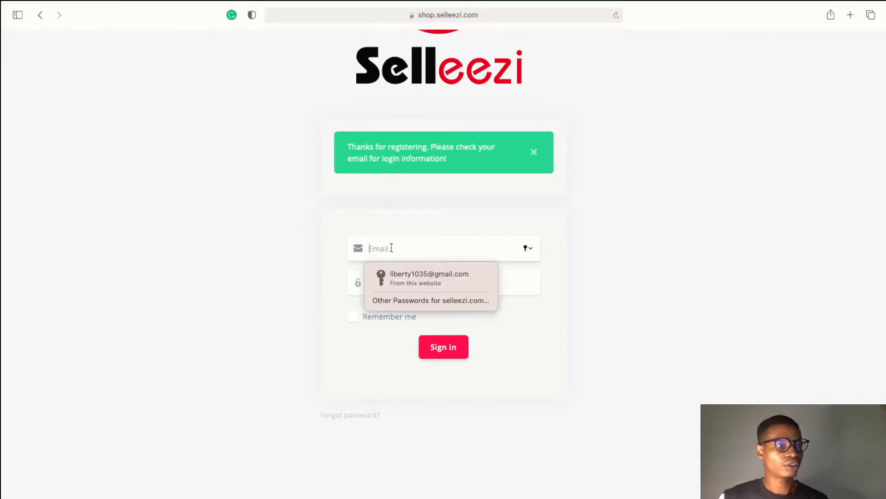
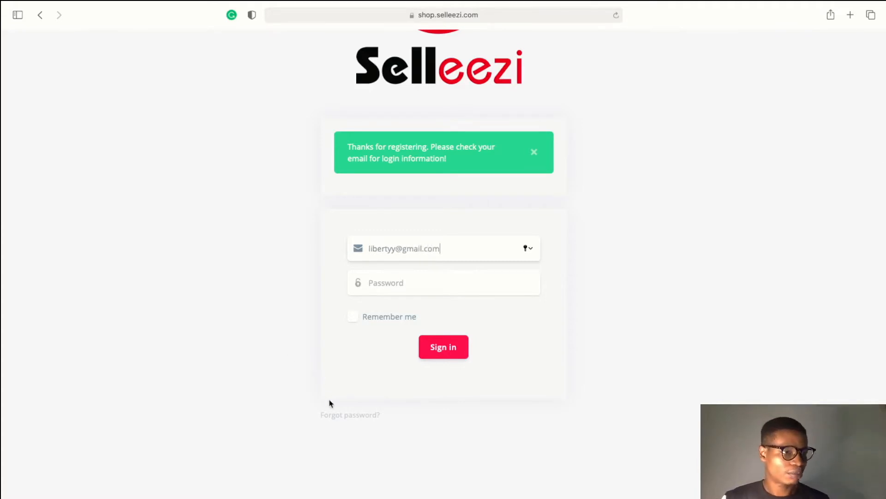
pyautogui.scroll(-1, 332, 405)
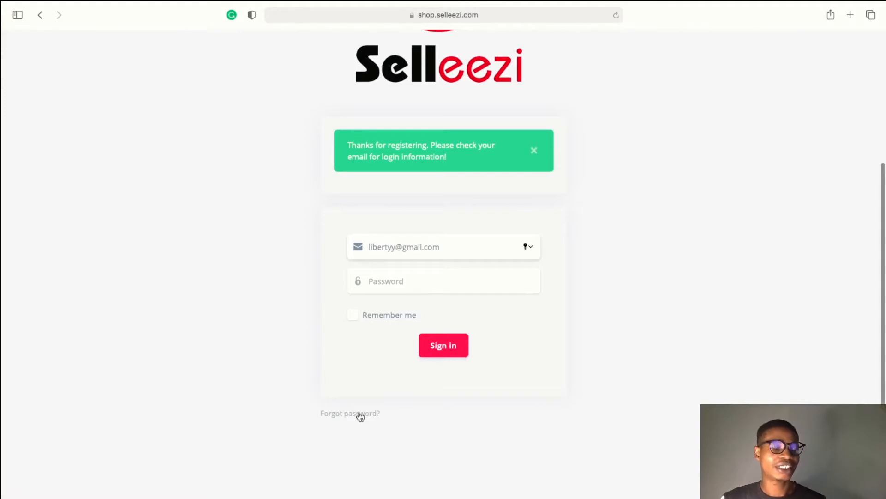
pyautogui.click(409, 282)
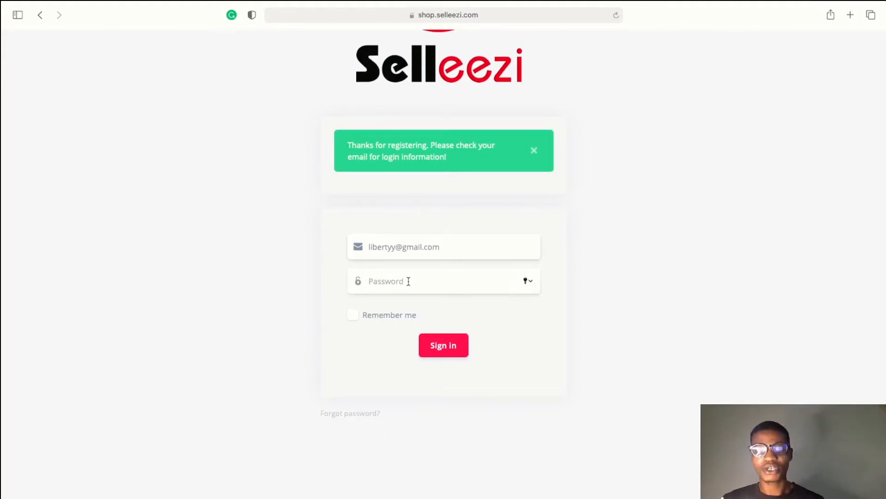
pyautogui.press('super+v')
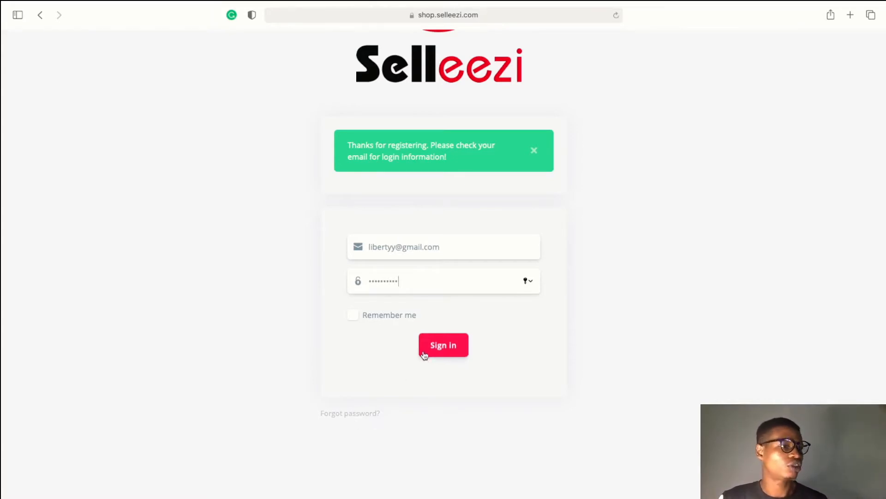
pyautogui.click(438, 355)
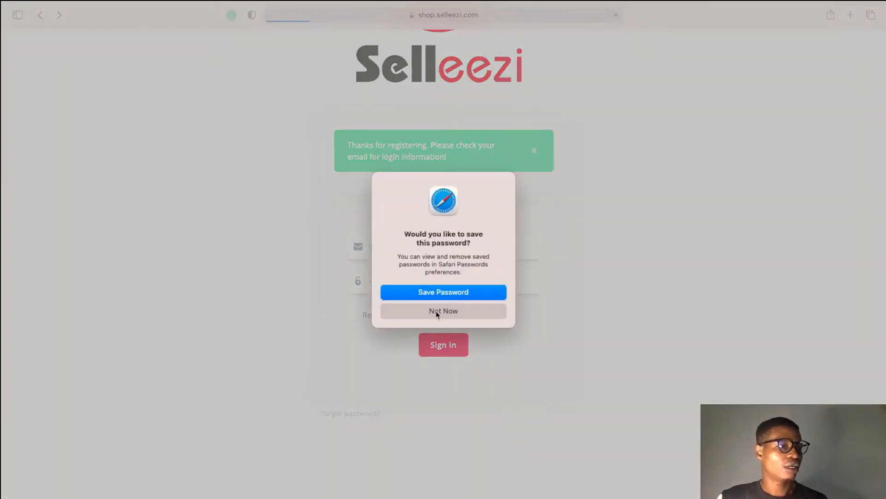
pyautogui.click(439, 311)
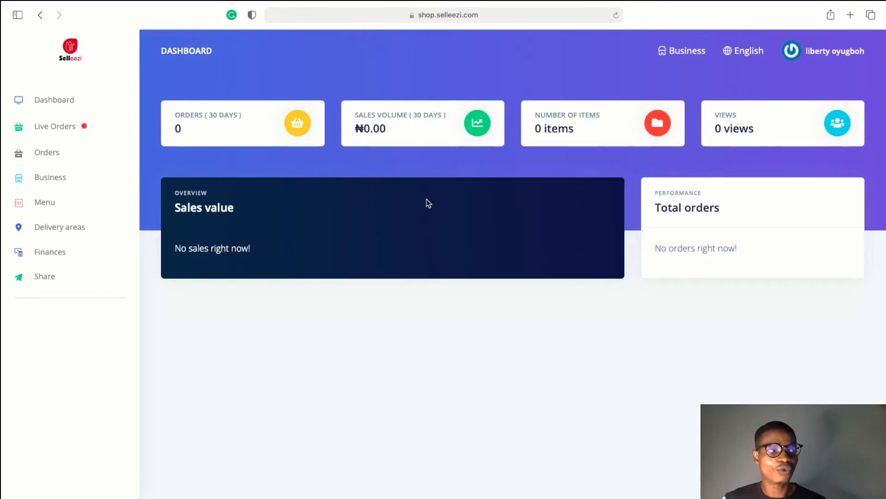
# Go to My profile and set the bank name to Guarantee Trust Bank
pyautogui.click(838, 47)
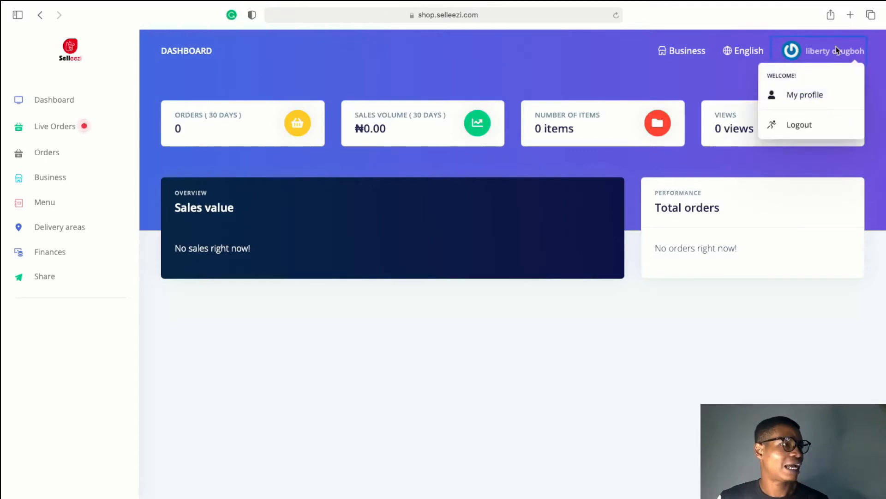
pyautogui.click(813, 96)
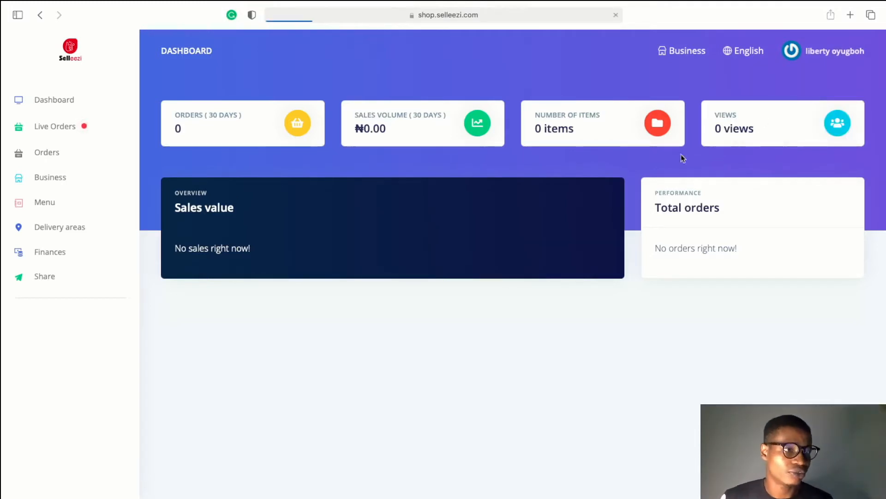
pyautogui.scroll(-2, 394, 303)
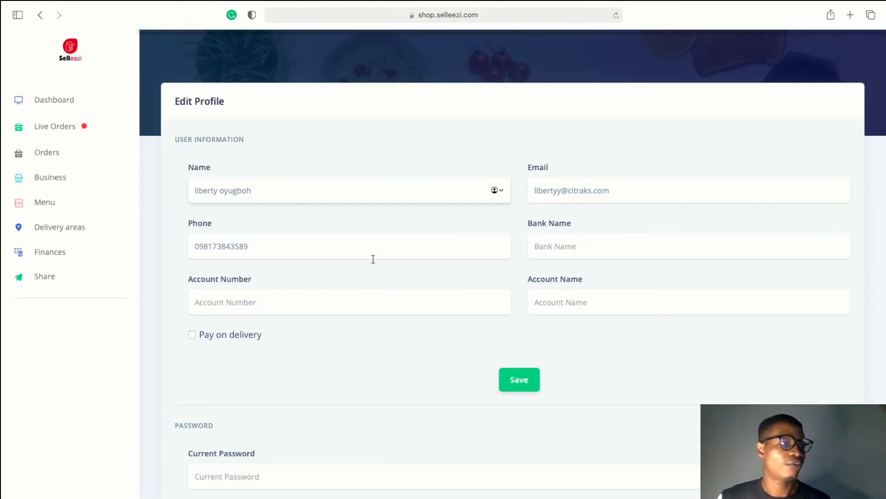
pyautogui.click(559, 252)
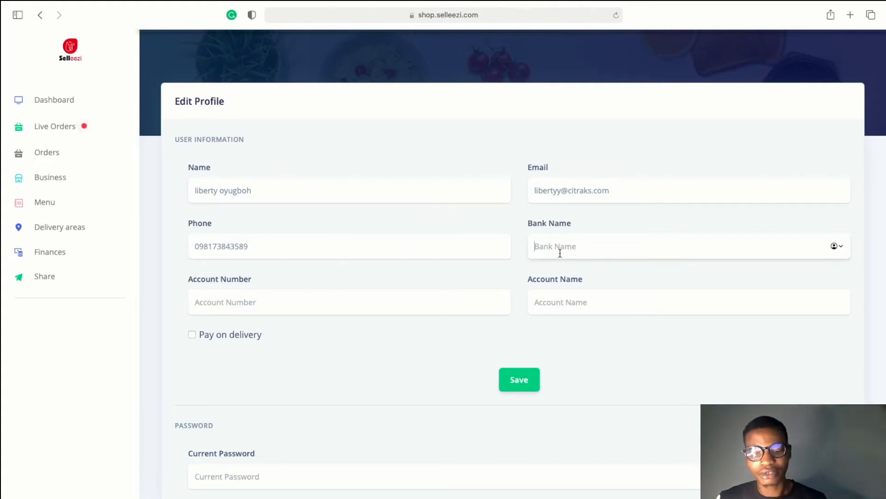
pyautogui.write('gtb')
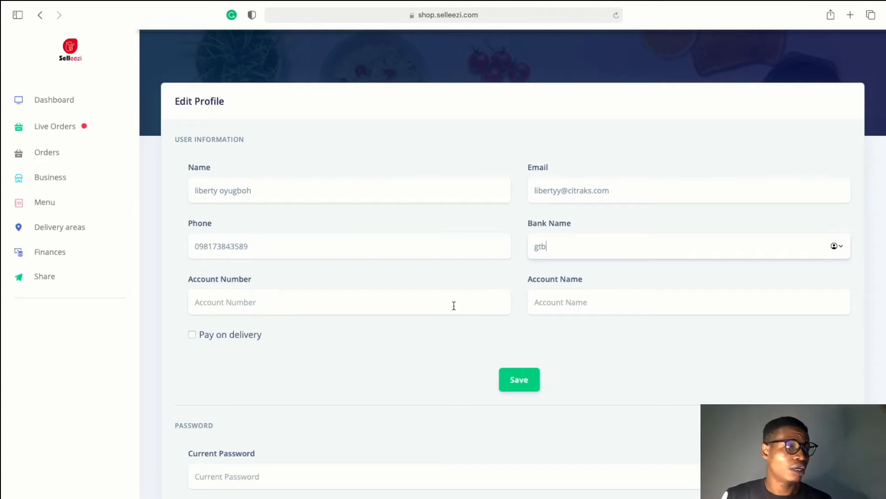
pyautogui.press('BackSpace')
pyautogui.press('BackSpace')
pyautogui.press('BackSpace')
pyautogui.write('Guarantee Trust B')
# Enter the bank account number and the account holder's name
pyautogui.click(297, 306)
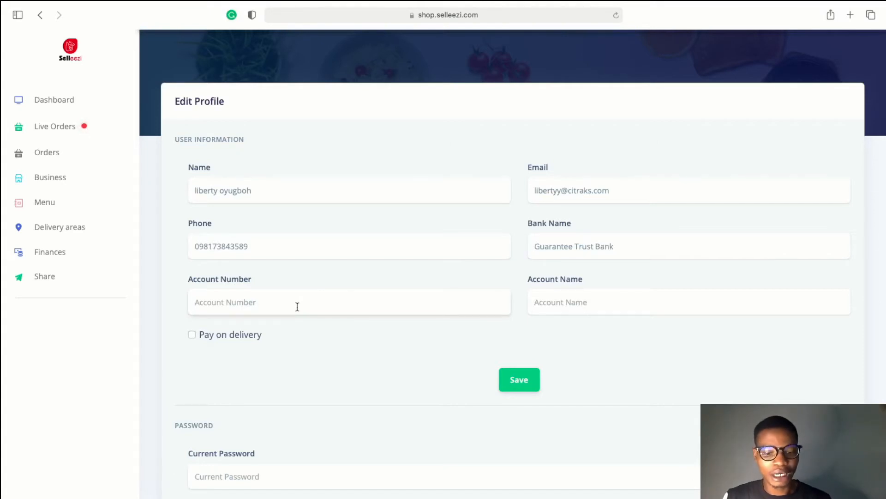
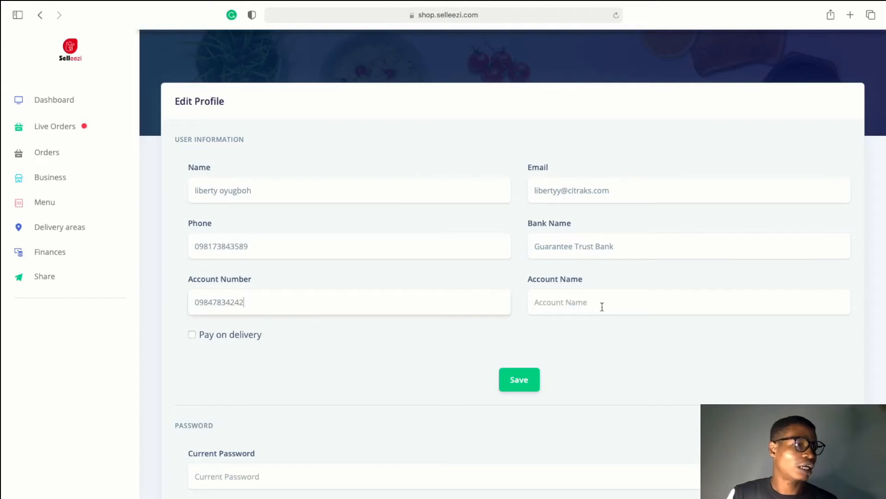
pyautogui.click(602, 306)
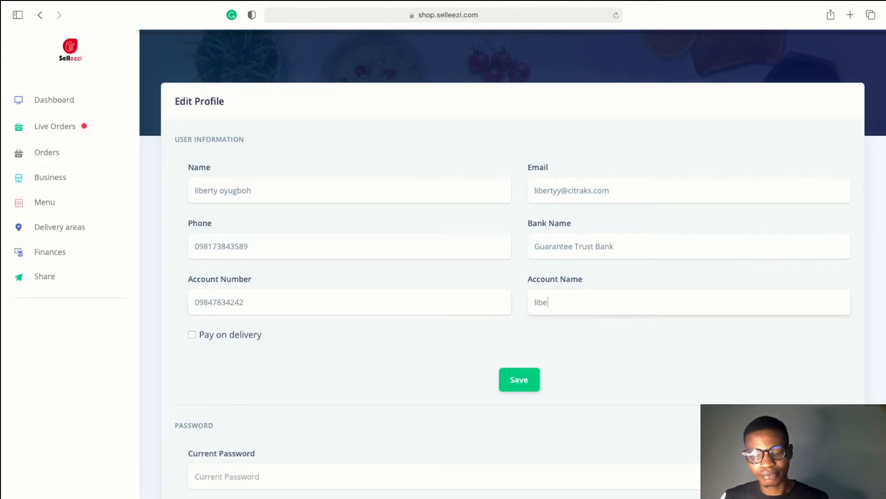
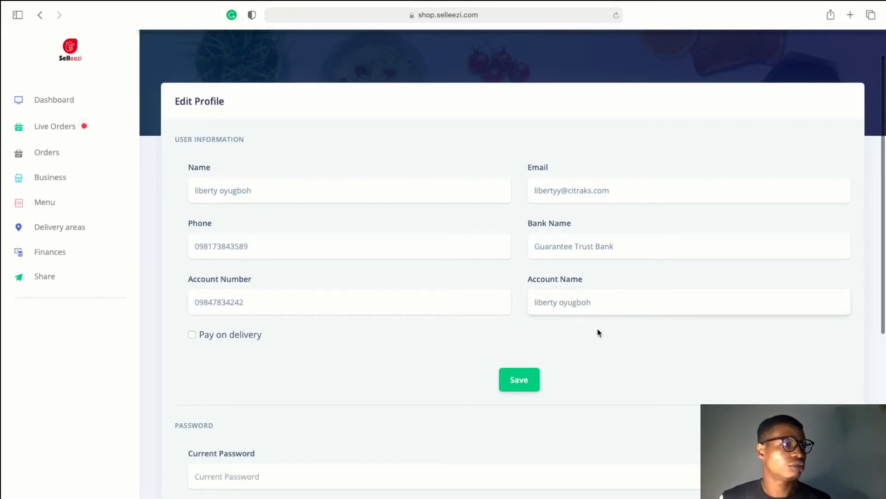
pyautogui.scroll(2, 599, 331)
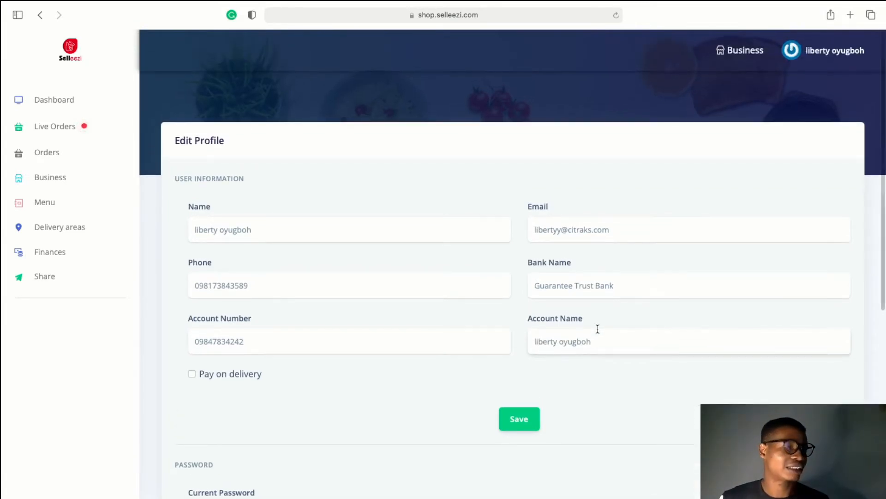
pyautogui.scroll(-2, 598, 331)
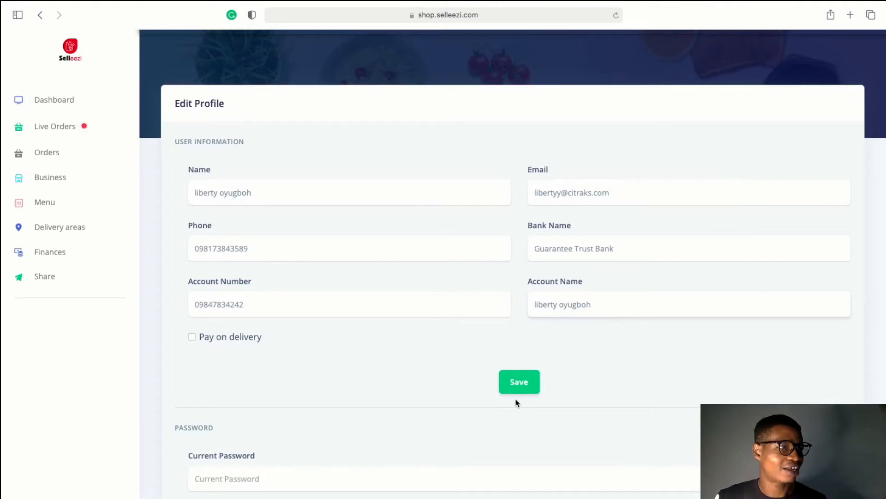
# Save the profile and review the email-already-taken error and the Password and Close Account sections
pyautogui.click(528, 390)
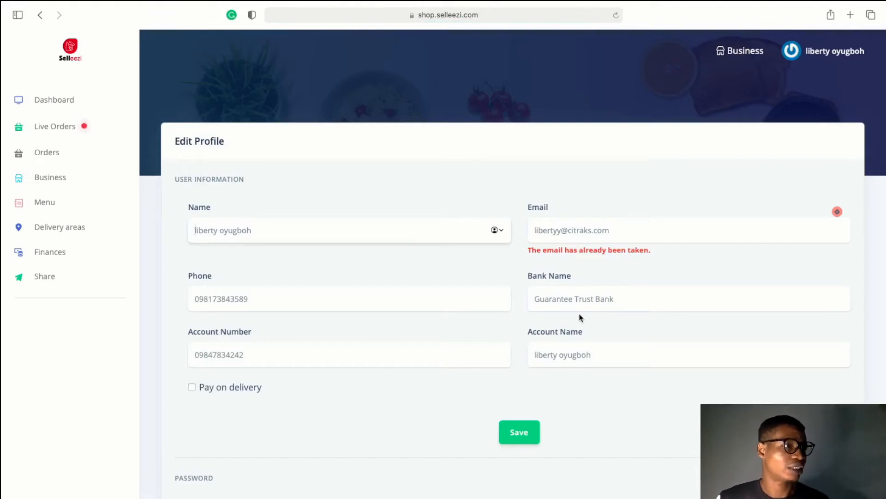
pyautogui.scroll(-2, 581, 318)
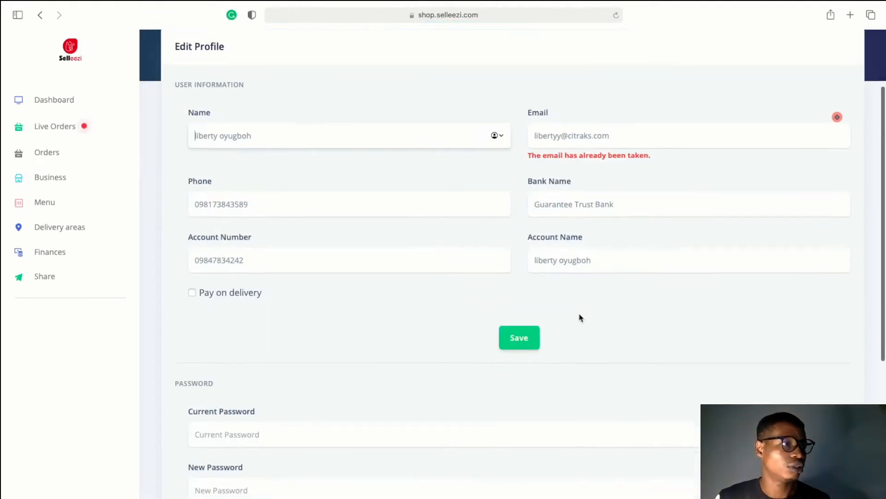
pyautogui.scroll(-5, 573, 338)
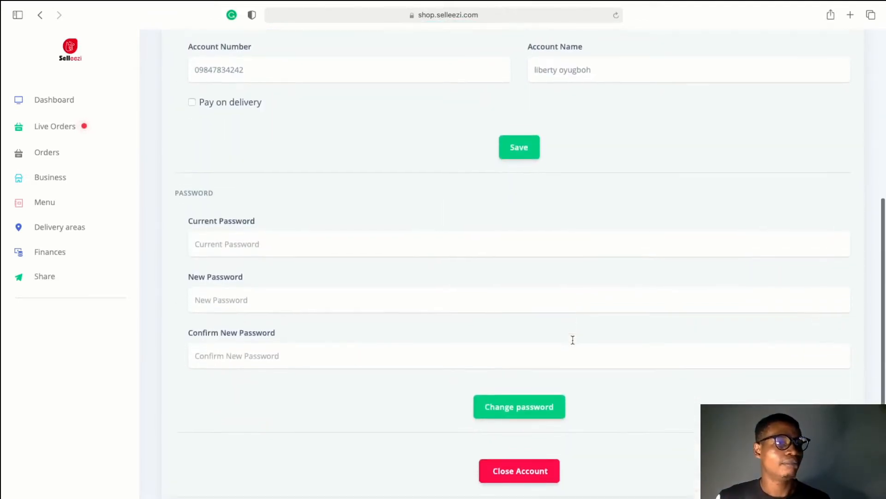
pyautogui.scroll(-1, 572, 340)
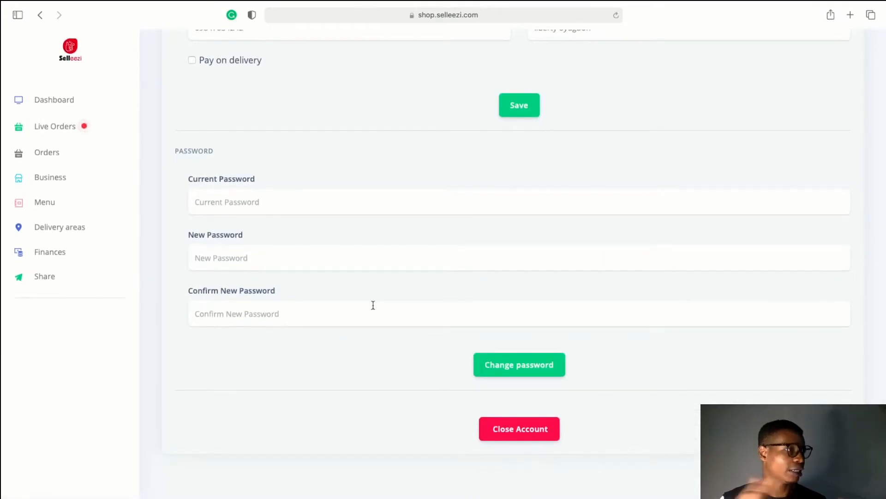
pyautogui.scroll(7, 373, 306)
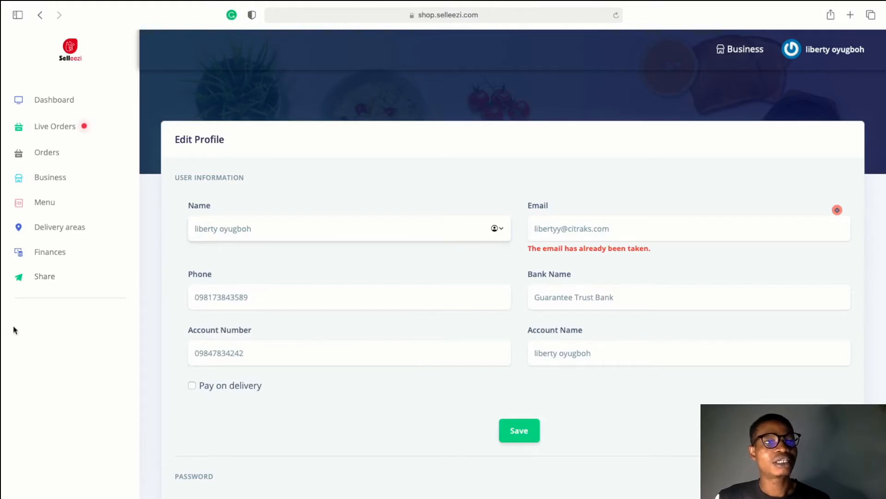
# Open Business settings, allow location access, and review the Cryon store settings
pyautogui.click(66, 186)
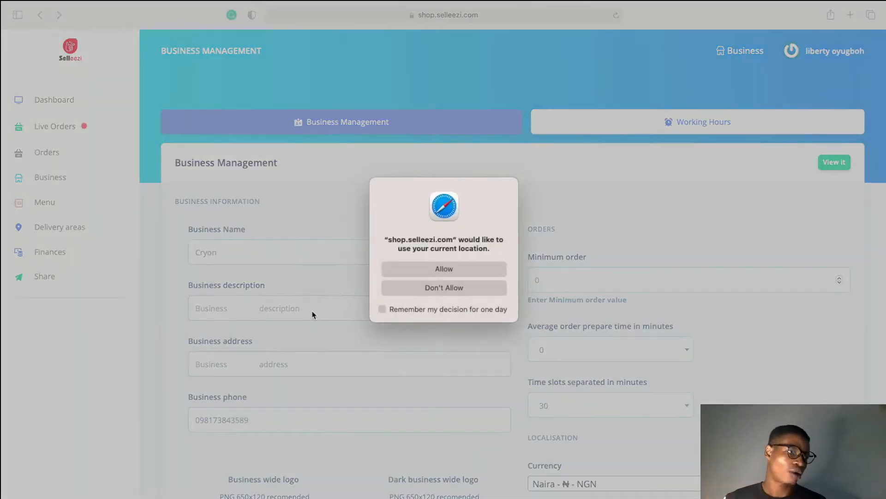
pyautogui.click(433, 270)
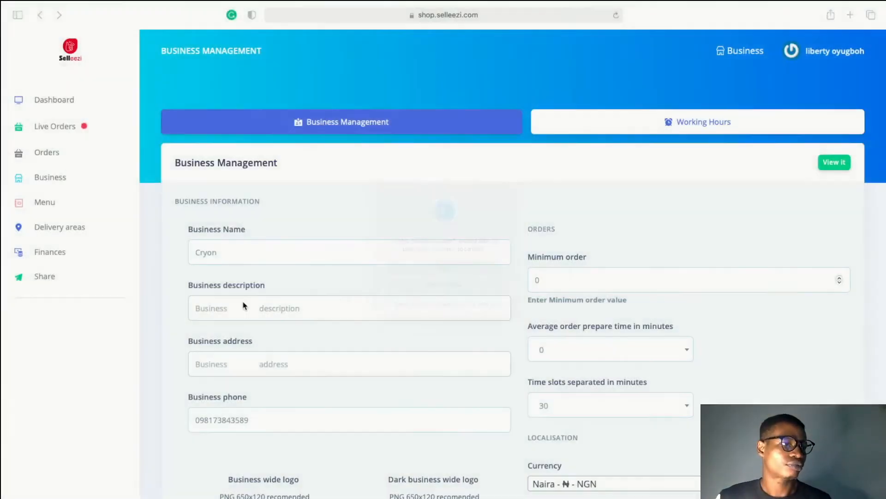
pyautogui.scroll(-1, 262, 328)
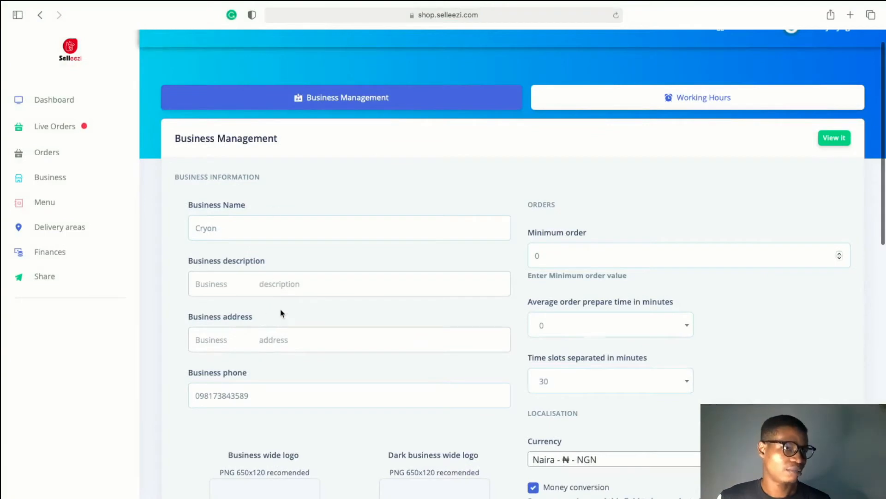
pyautogui.scroll(-2, 282, 314)
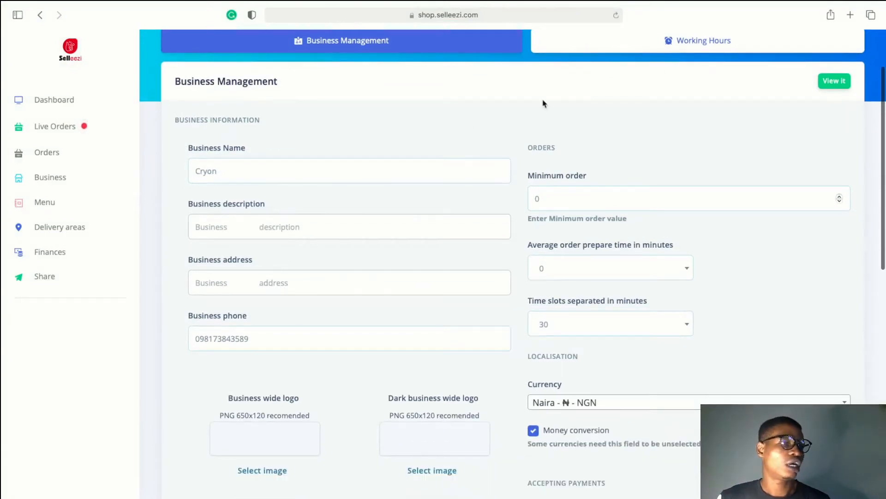
pyautogui.click(852, 16)
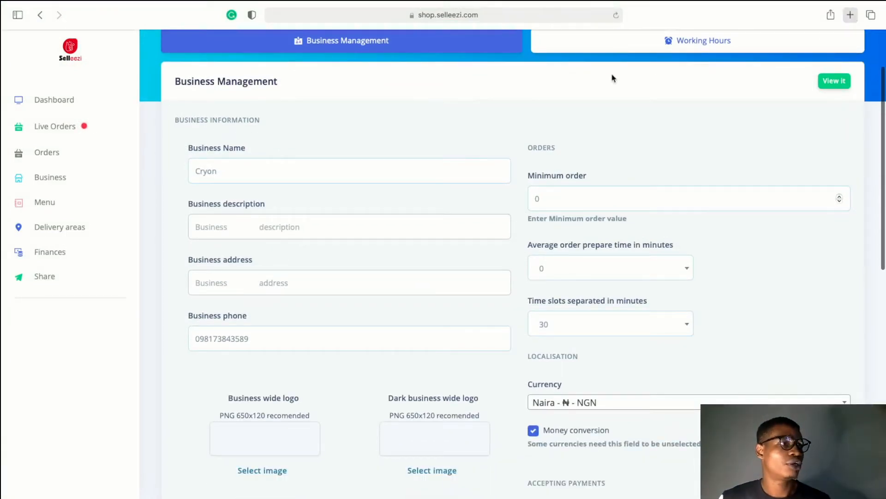
# Search 'lorem', open lipsum.com, and select its opening Lorem Ipsum sentence
pyautogui.write('lorem')
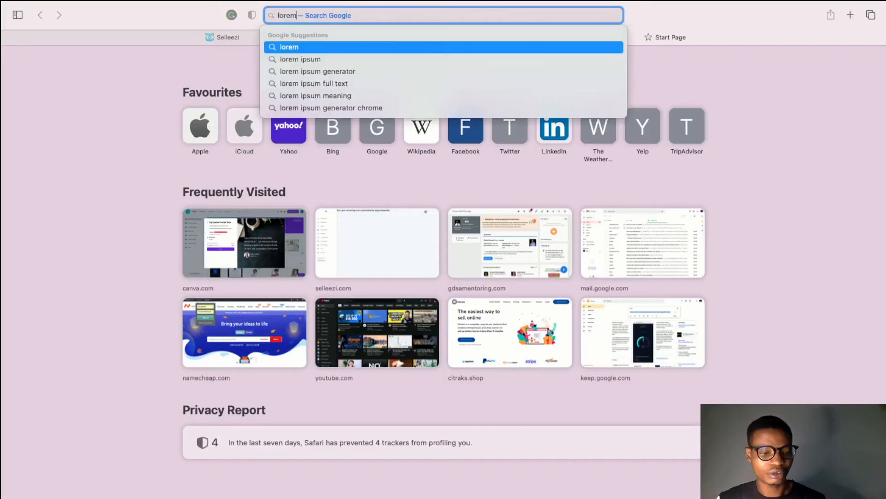
pyautogui.press('Return')
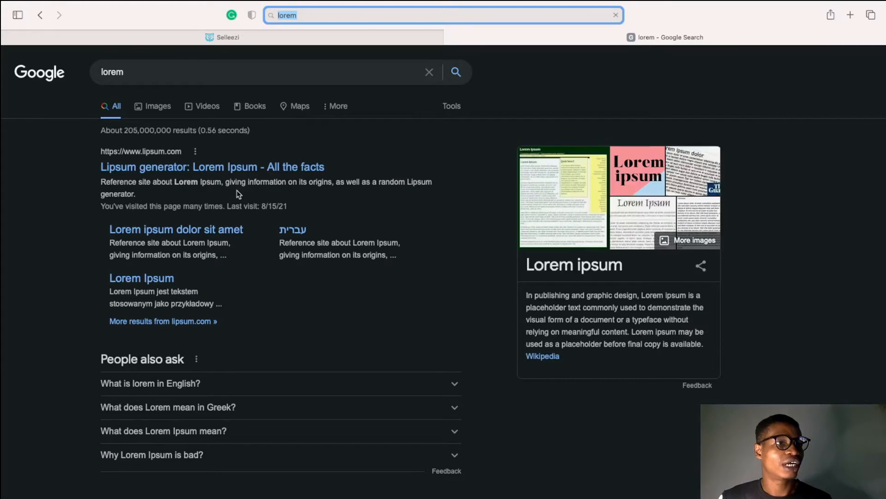
pyautogui.click(304, 172)
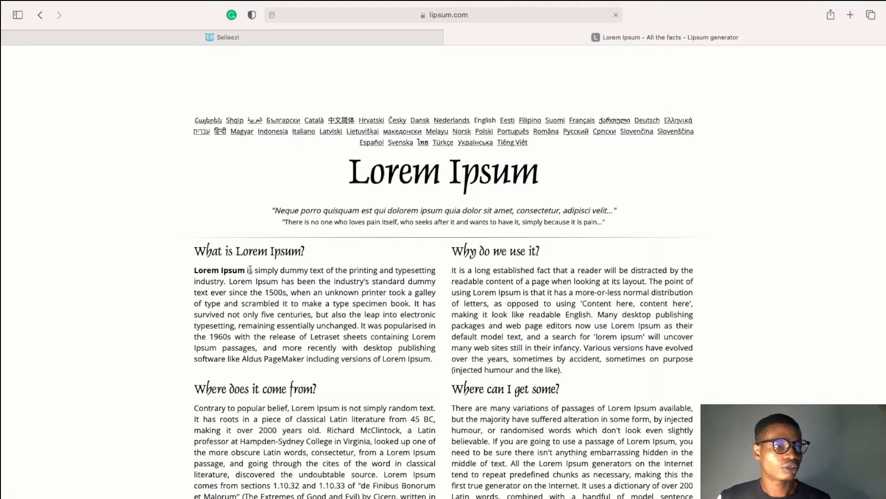
pyautogui.moveTo(250, 270); pyautogui.dragTo(360, 291)
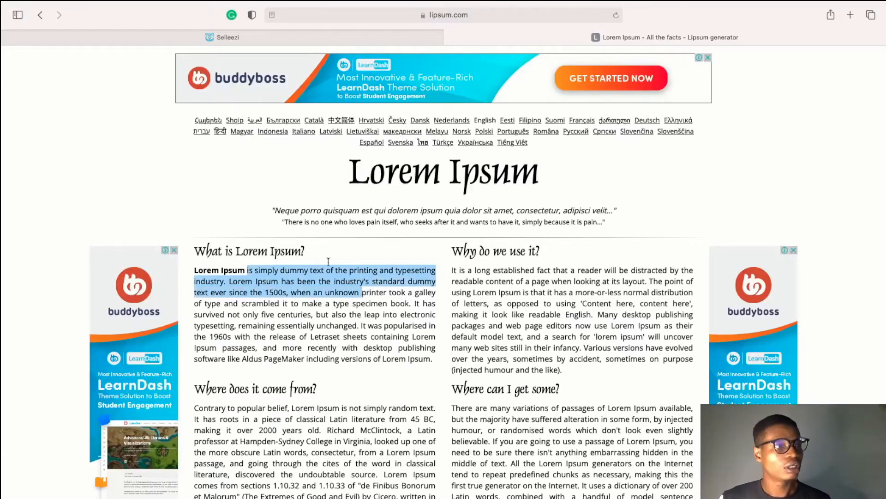
pyautogui.click(356, 38)
# Paste the Lorem Ipsum text into the business description and set the address to 'lagos, Nigeria'
pyautogui.click(352, 248)
pyautogui.press('super+v')
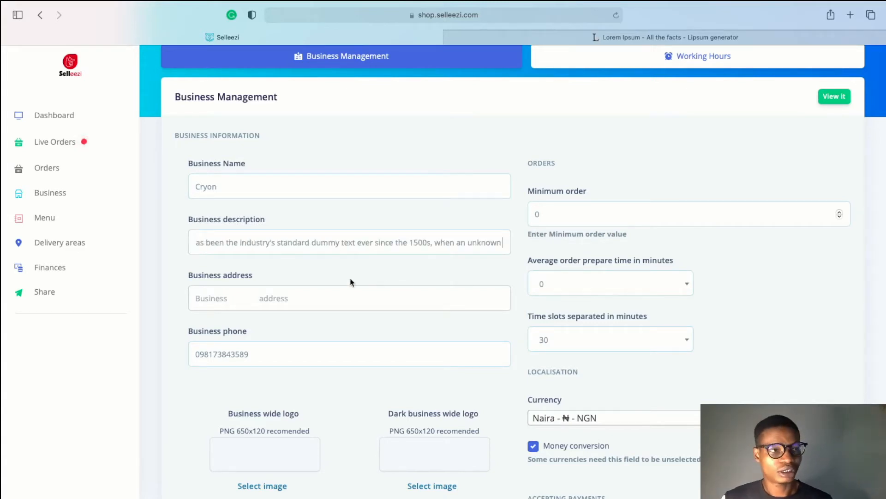
pyautogui.scroll(-2, 307, 295)
pyautogui.click(307, 243)
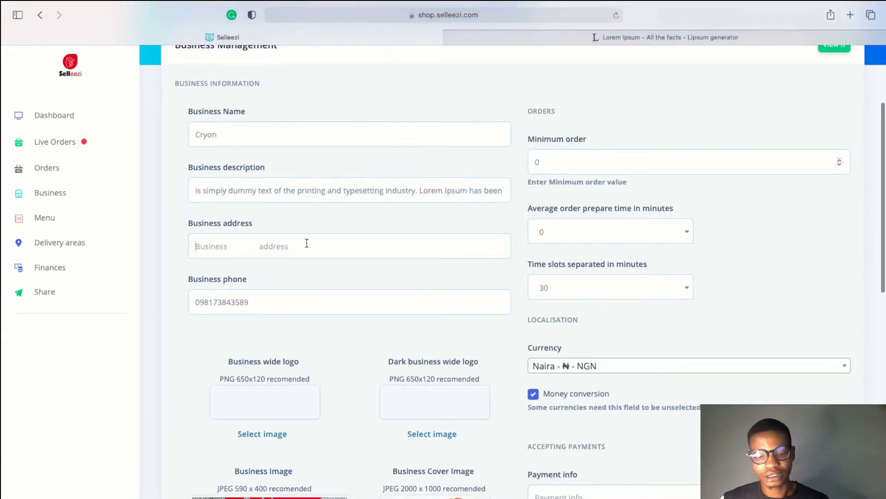
pyautogui.write('lagos,')
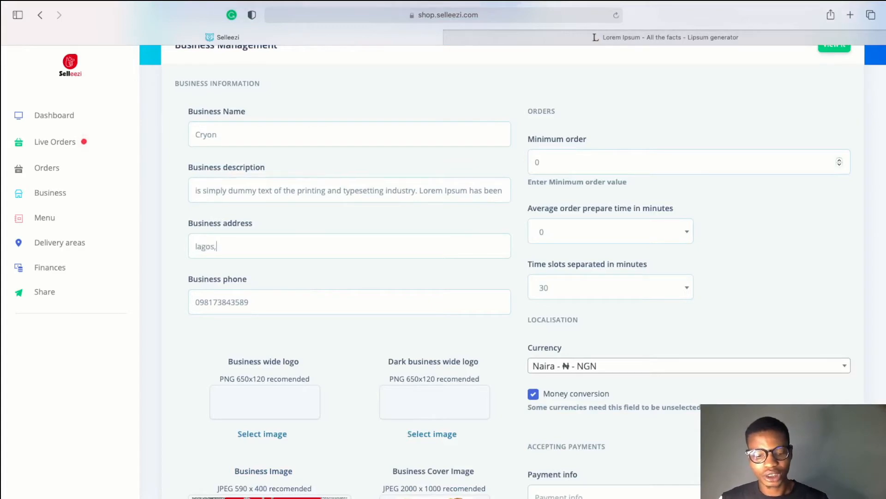
pyautogui.write(' Nigeria')
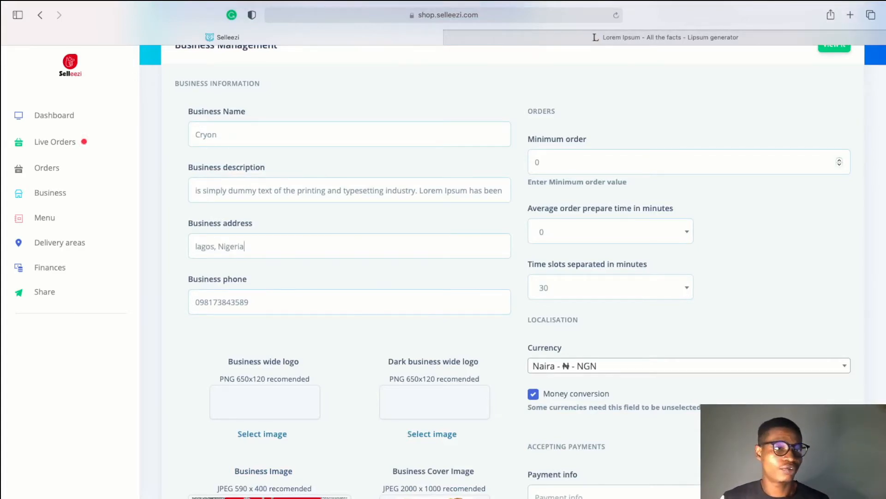
pyautogui.scroll(-1, 274, 344)
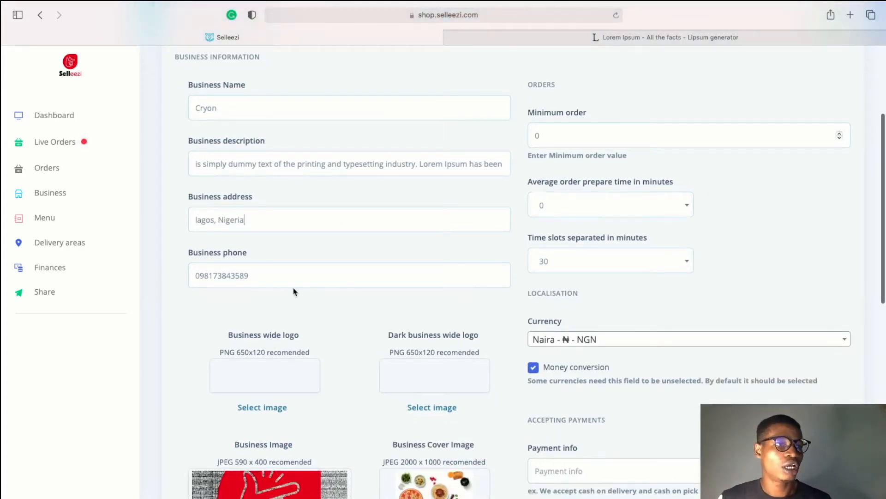
pyautogui.scroll(1, 573, 331)
pyautogui.scroll(1, 628, 257)
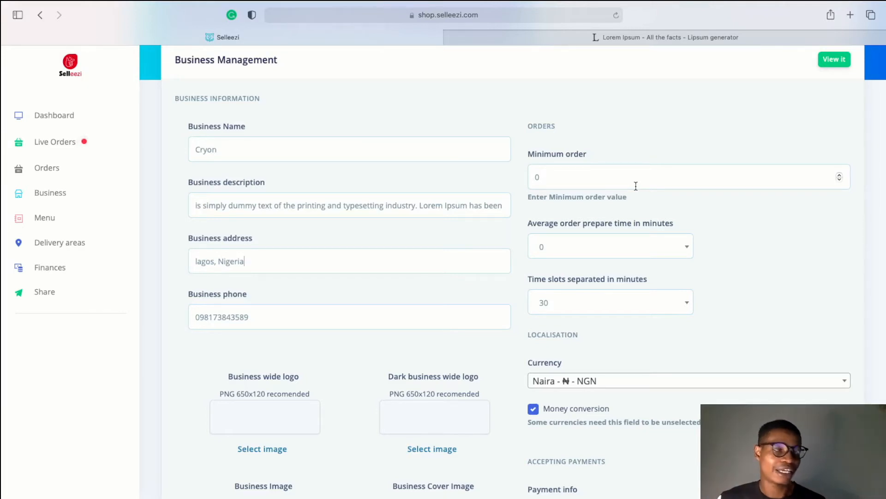
pyautogui.scroll(-3, 635, 229)
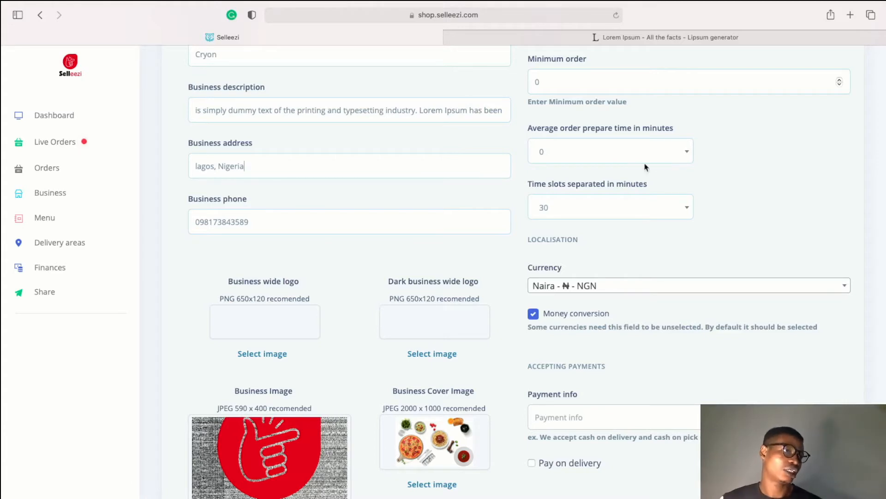
pyautogui.scroll(-2, 575, 218)
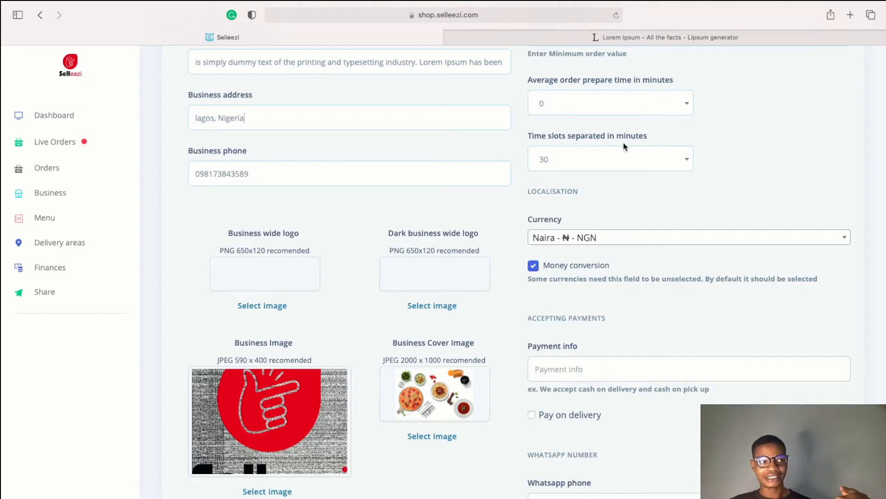
pyautogui.click(607, 161)
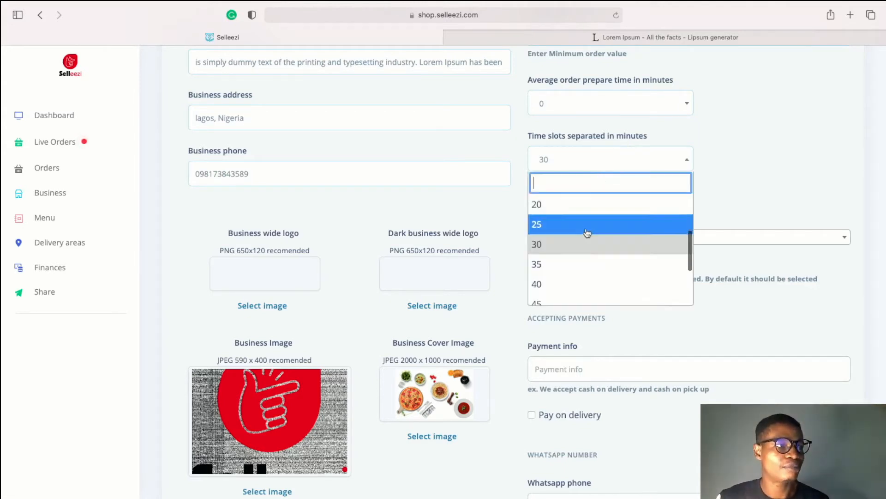
pyautogui.scroll(-2, 582, 276)
pyautogui.scroll(5, 619, 231)
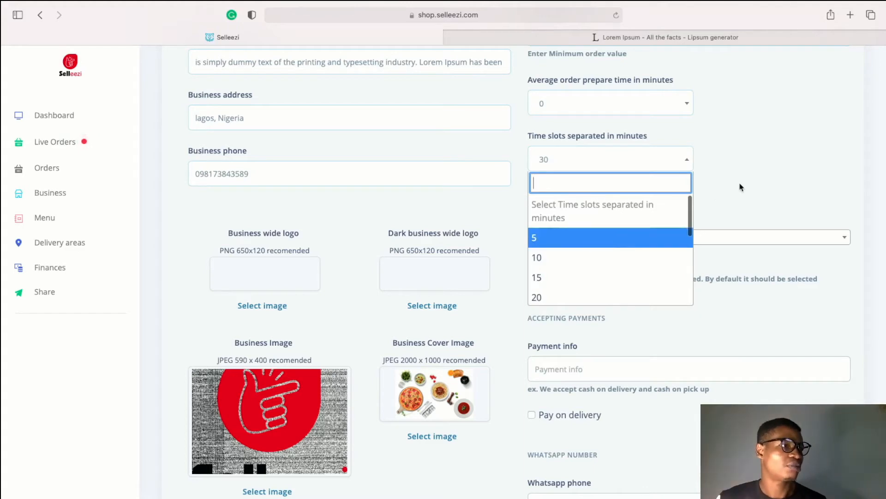
pyautogui.click(733, 204)
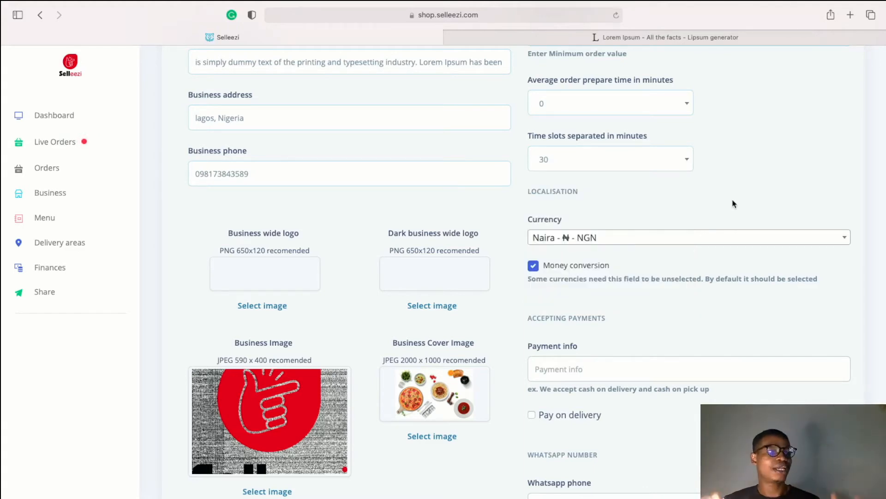
pyautogui.scroll(-1, 672, 223)
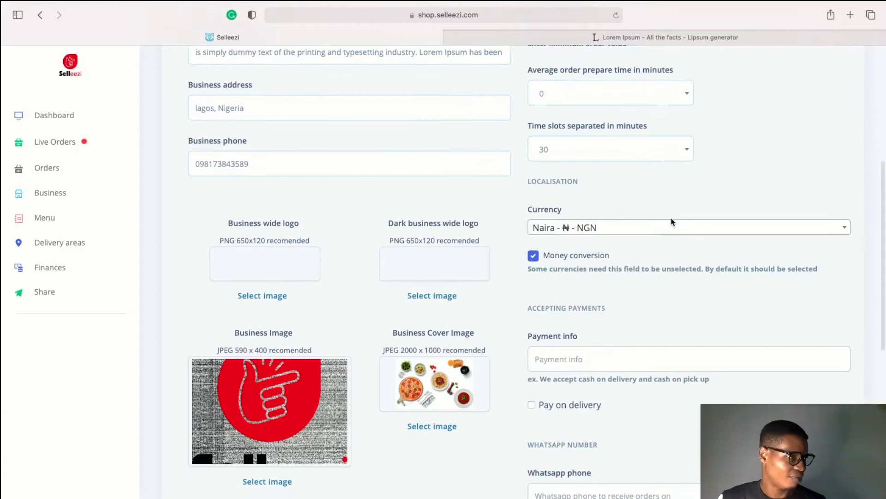
pyautogui.scroll(-1, 621, 235)
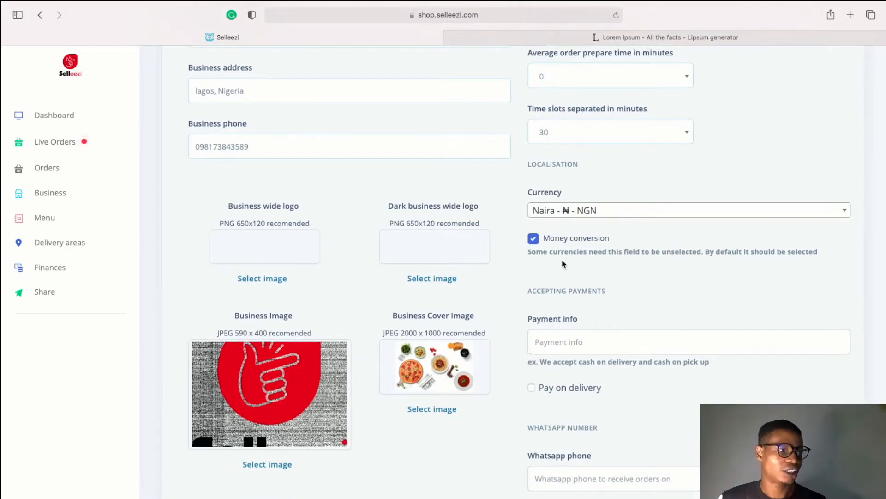
pyautogui.scroll(-3, 567, 285)
pyautogui.scroll(-3, 569, 291)
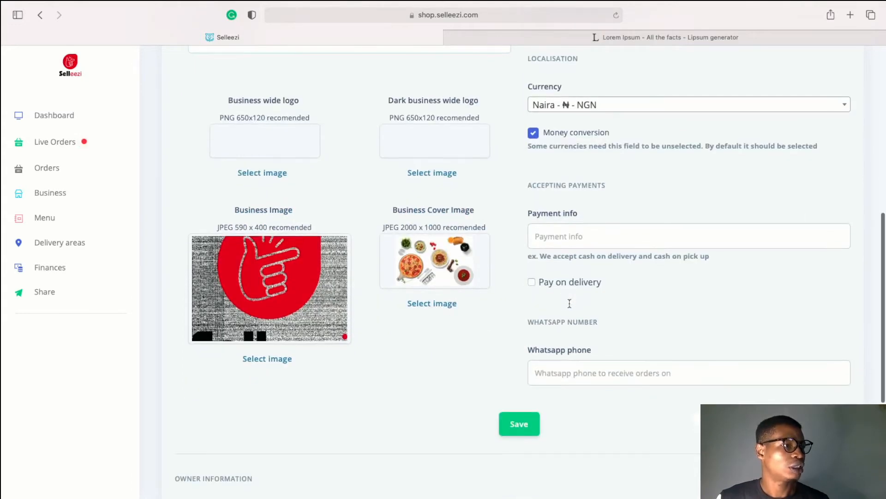
pyautogui.click(573, 236)
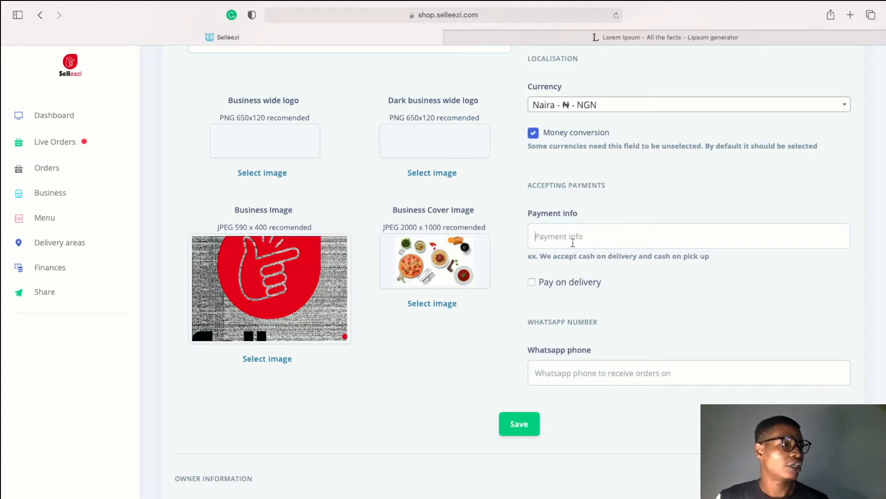
pyautogui.scroll(-3, 567, 305)
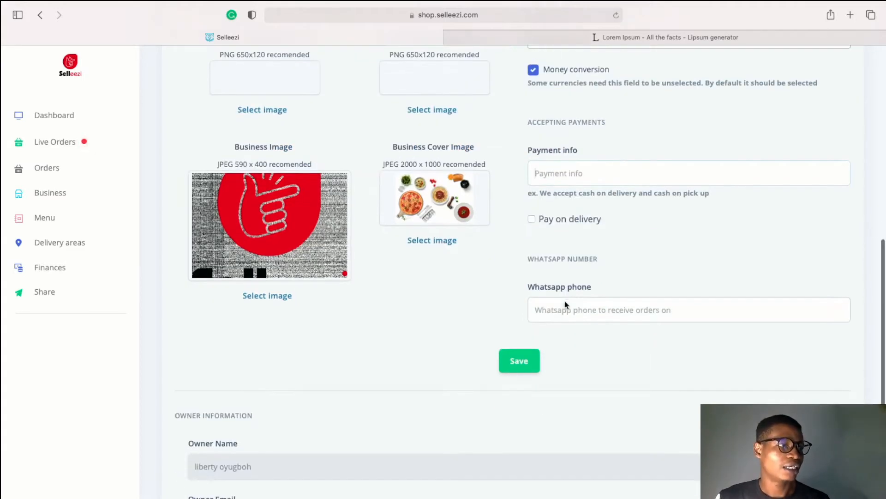
pyautogui.click(532, 220)
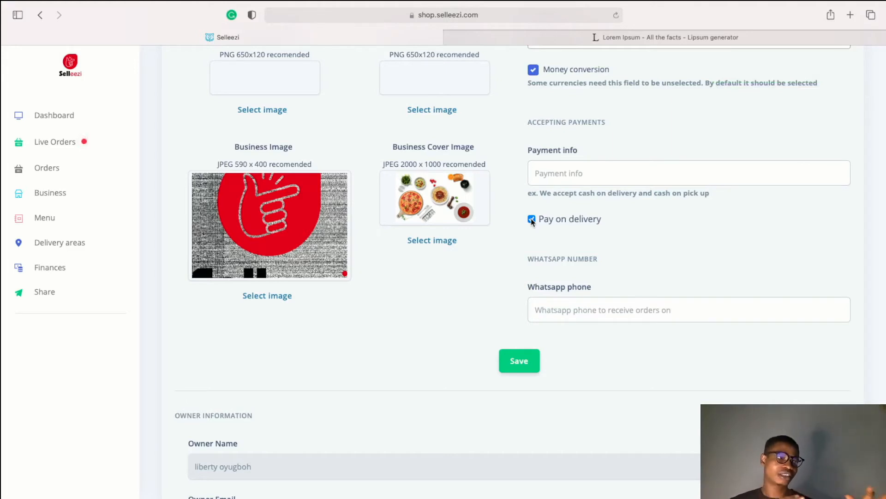
pyautogui.click(532, 220)
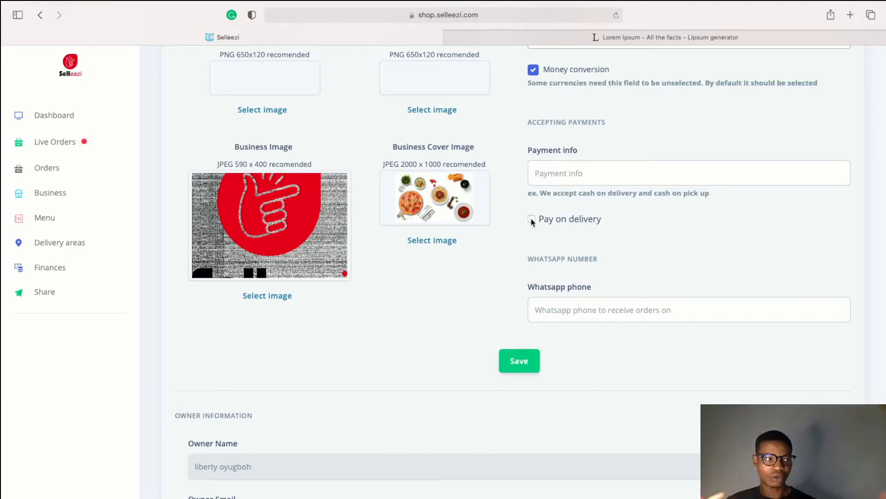
# Enable Pay on delivery for the store, then select the WhatsApp phone field
pyautogui.click(532, 220)
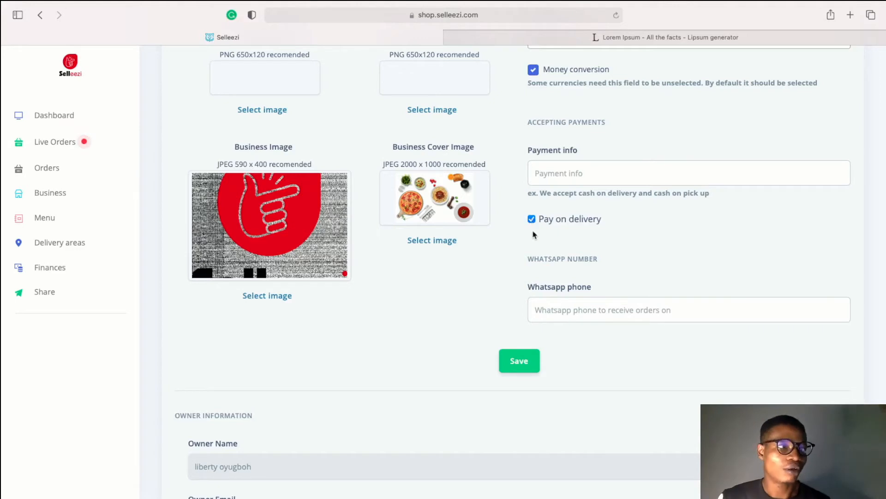
pyautogui.click(552, 303)
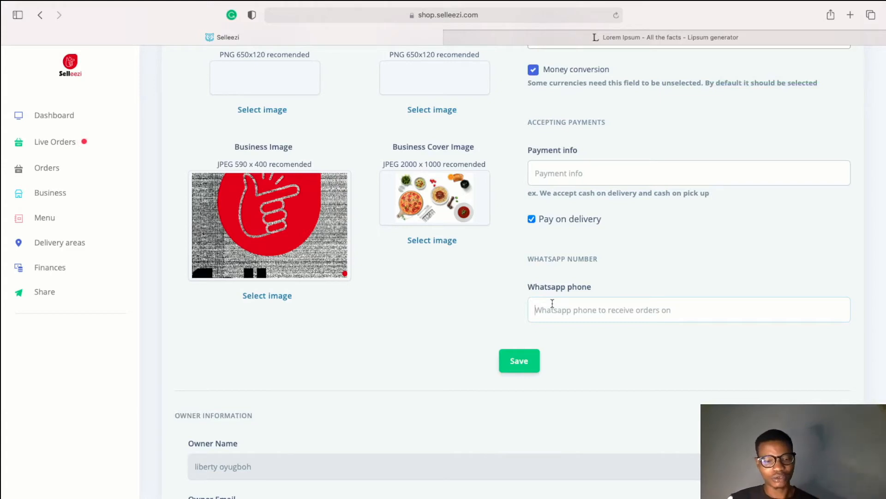
pyautogui.click(553, 304)
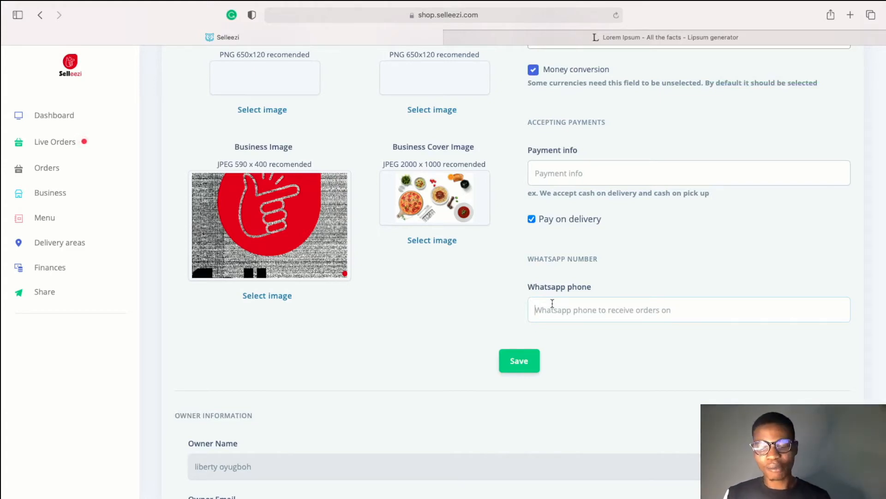
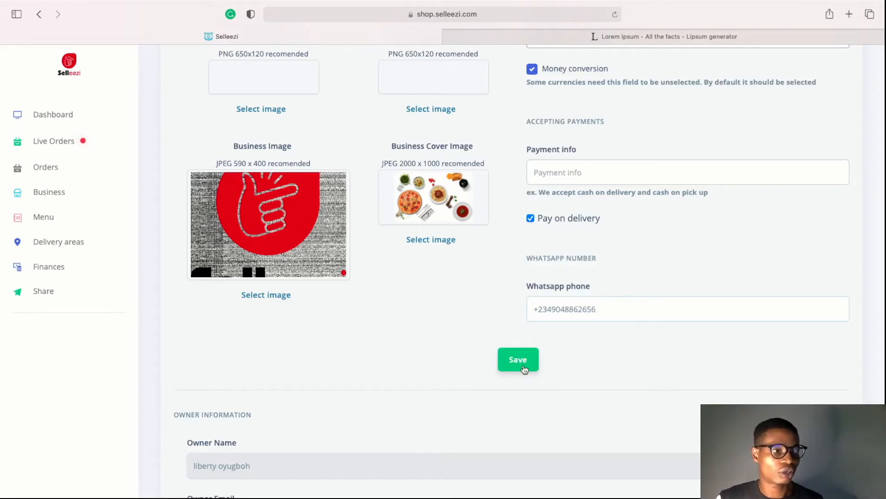
# Enter the WhatsApp phone number, save the business details, and allow location access
pyautogui.click(525, 369)
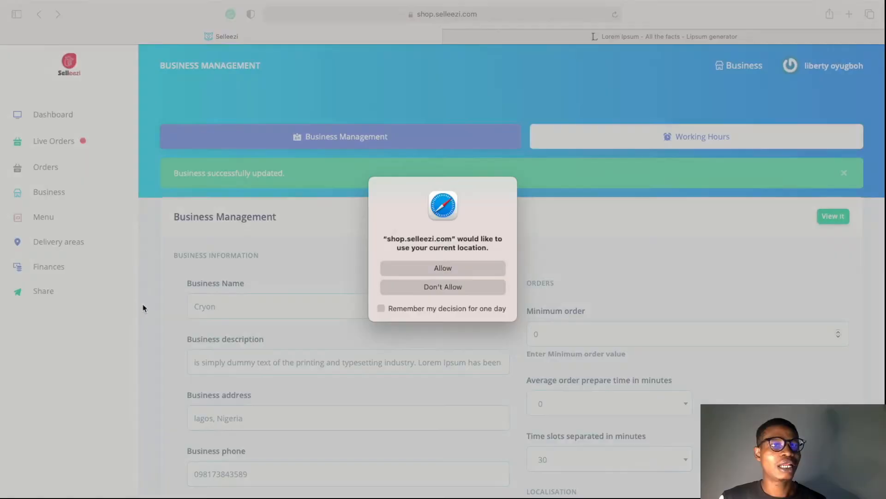
pyautogui.click(463, 271)
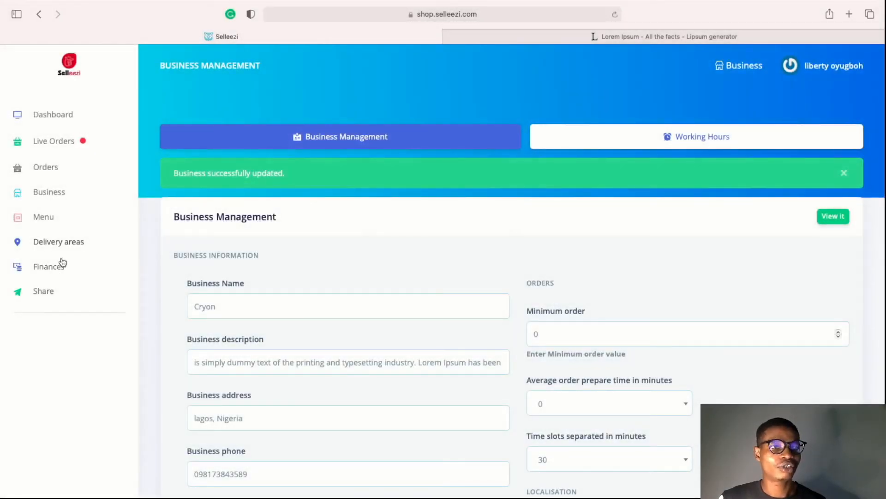
# Add a 'Lagos Island' delivery area costing 1000, then start another new delivery area
pyautogui.click(73, 244)
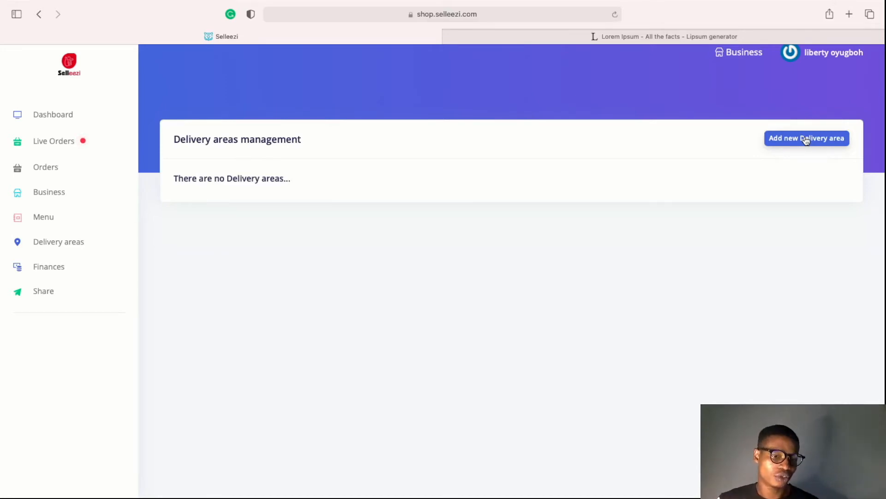
pyautogui.click(806, 139)
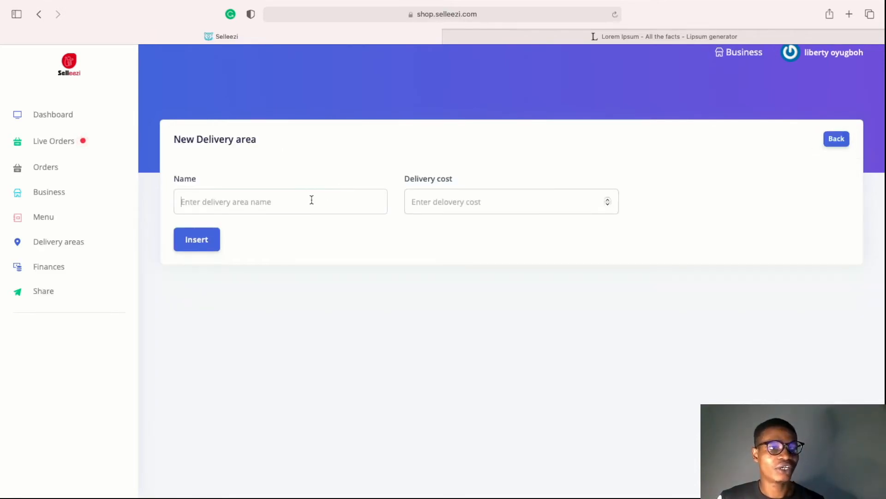
pyautogui.write('Lagos')
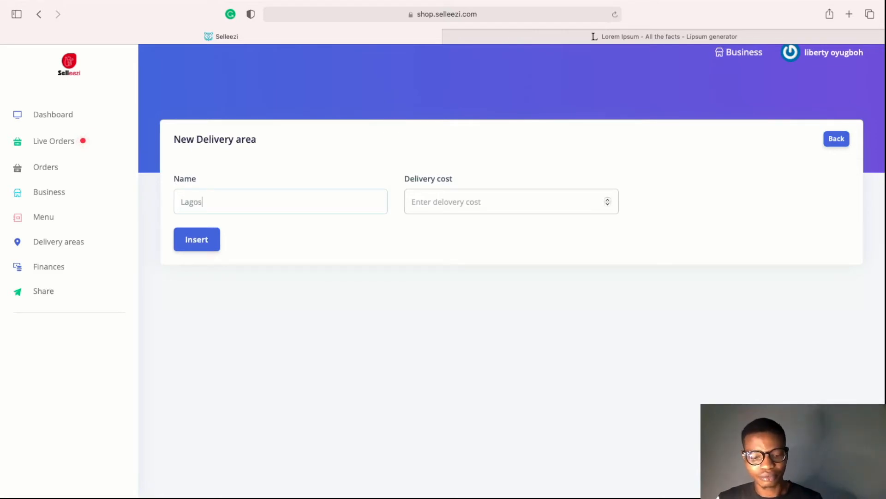
pyautogui.write(' ISLAND')
pyautogui.press('BackSpace')
pyautogui.press('BackSpace')
pyautogui.press('BackSpace')
pyautogui.press('BackSpace')
pyautogui.write('land')
pyautogui.click(510, 203)
pyautogui.write('100')
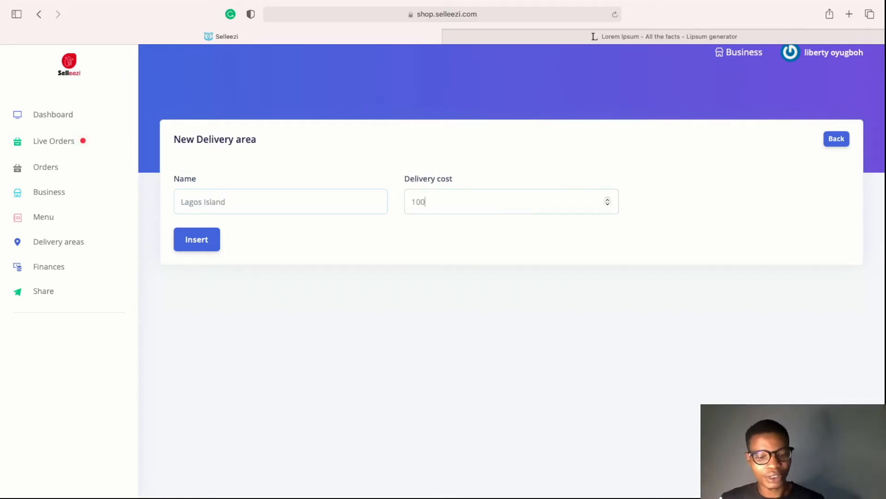
pyautogui.write('0')
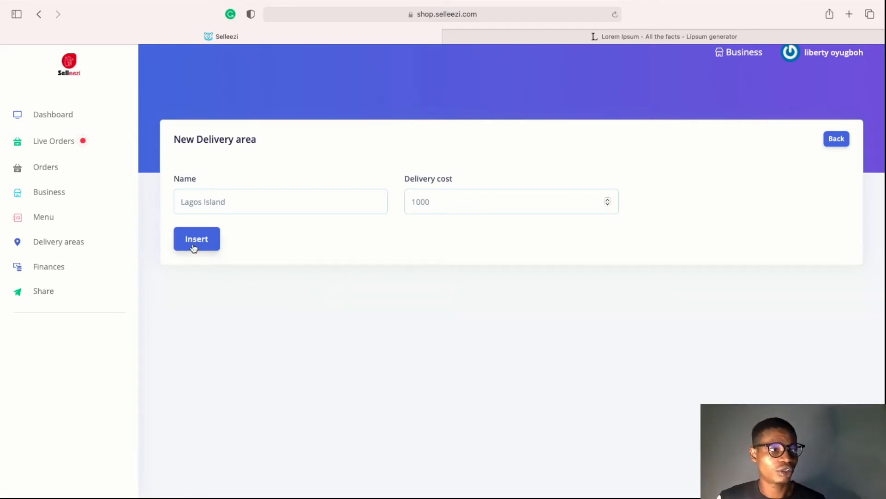
pyautogui.click(194, 249)
pyautogui.click(841, 143)
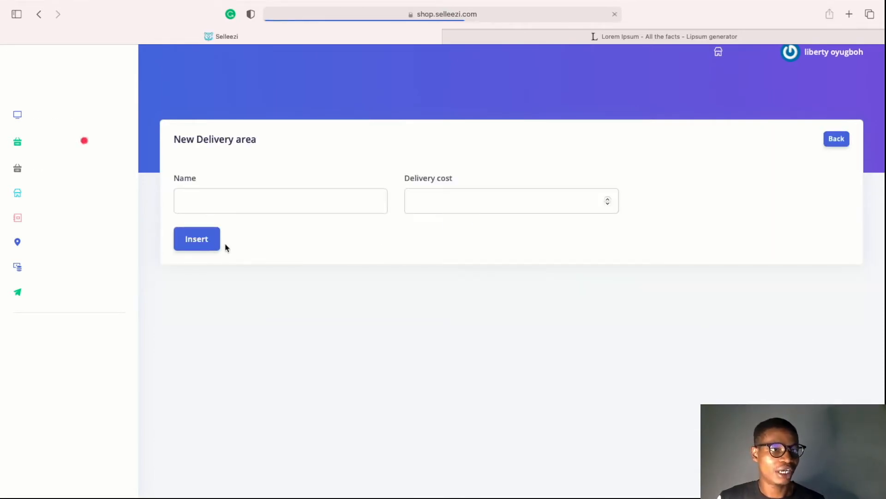
# Insert a 'Lagos Mainland' delivery area with a delivery cost of 2000
pyautogui.click(226, 197)
pyautogui.write('Lagos Maibland')
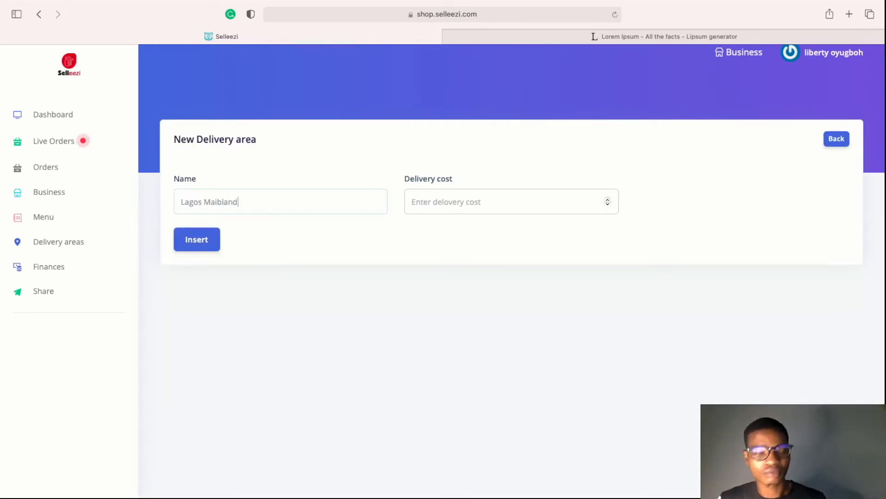
pyautogui.click(222, 200)
pyautogui.press('BackSpace')
pyautogui.write('n')
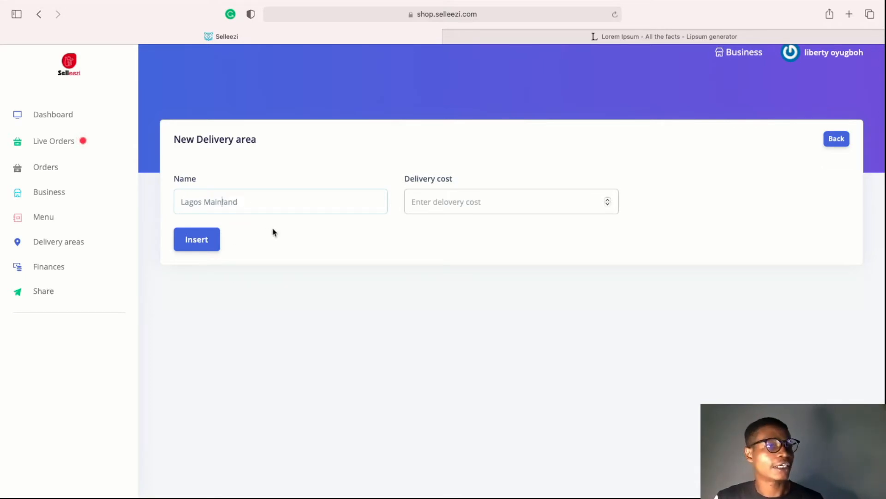
pyautogui.click(418, 199)
pyautogui.write('2000')
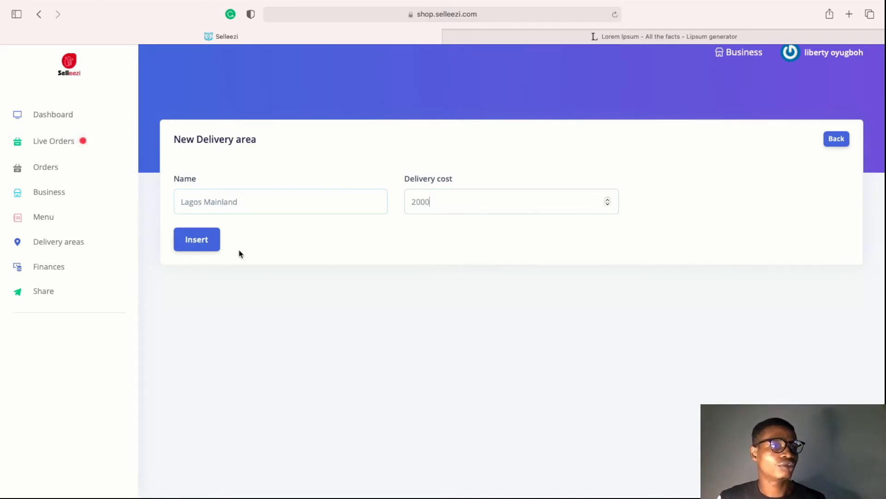
pyautogui.click(190, 240)
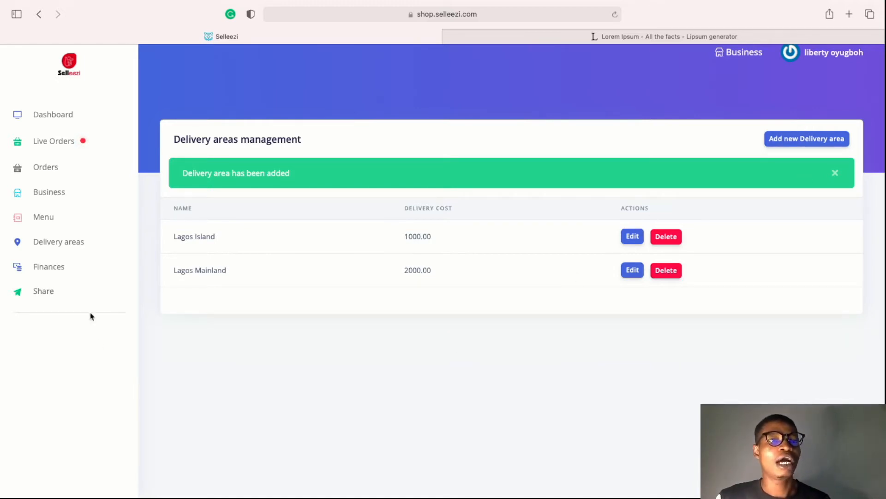
# Go to the empty Business Menu Management page and open the Cryon storefront in a new tab
pyautogui.click(77, 221)
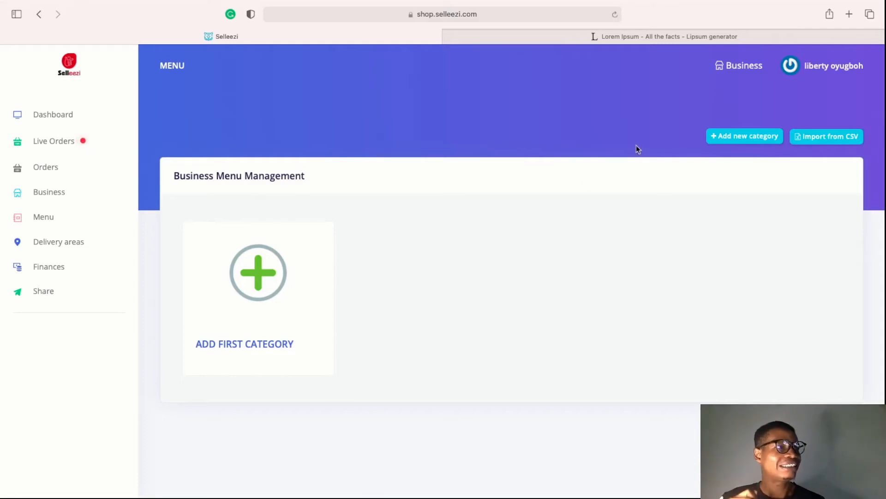
pyautogui.click(745, 73)
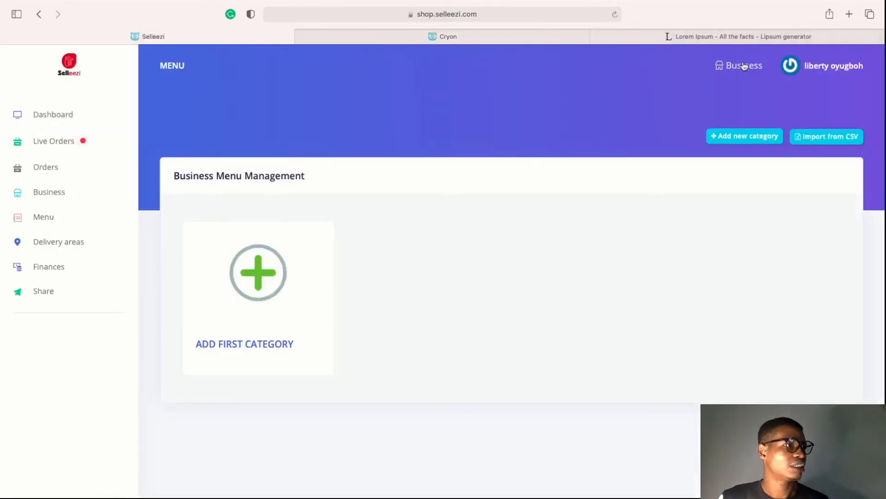
# Review the Cryon storefront's name, description and shop info, then close the storefront tab
pyautogui.click(457, 40)
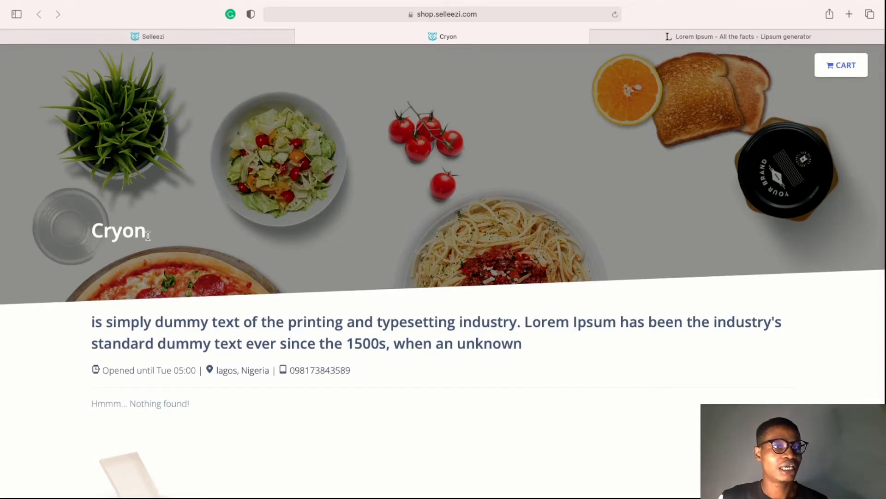
pyautogui.moveTo(148, 233); pyautogui.dragTo(245, 211)
pyautogui.click(338, 321)
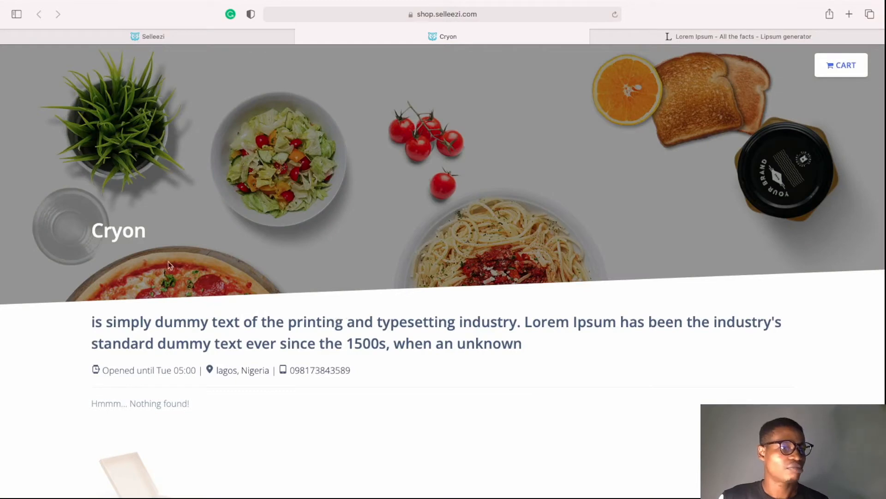
pyautogui.scroll(-3, 202, 327)
pyautogui.moveTo(89, 195); pyautogui.dragTo(326, 228)
pyautogui.click(501, 130)
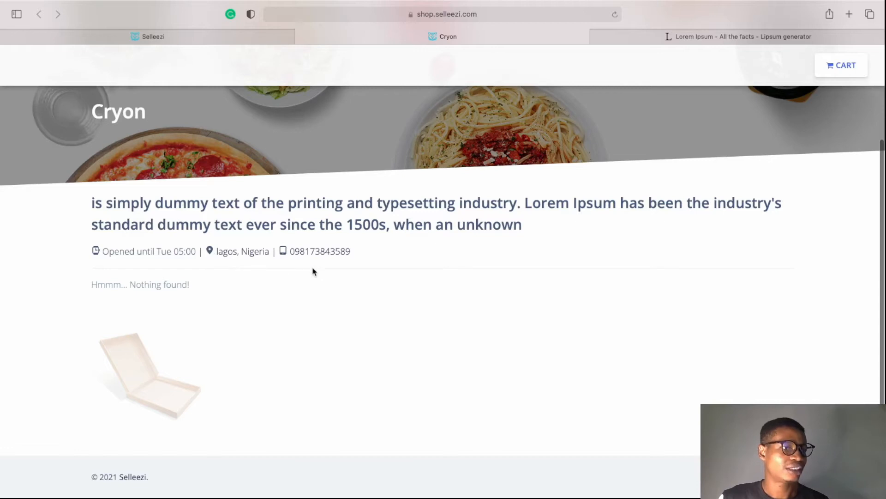
pyautogui.moveTo(122, 298); pyautogui.dragTo(160, 308)
pyautogui.click(159, 307)
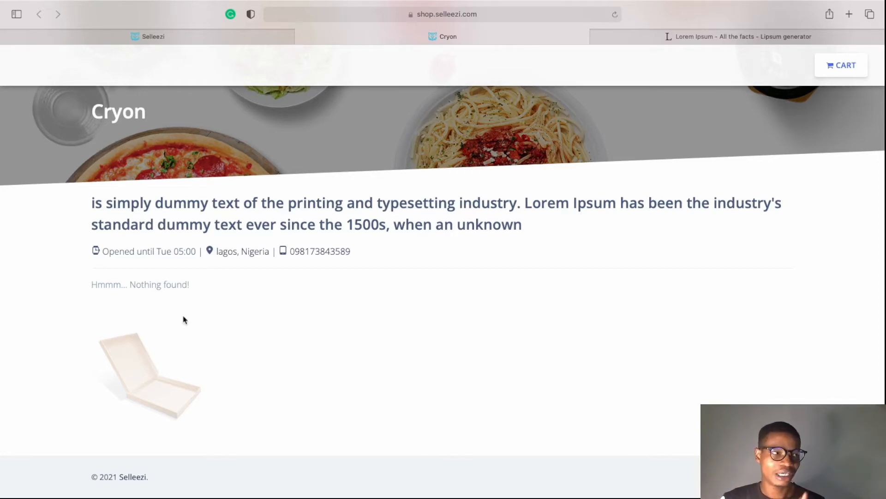
pyautogui.scroll(5, 183, 319)
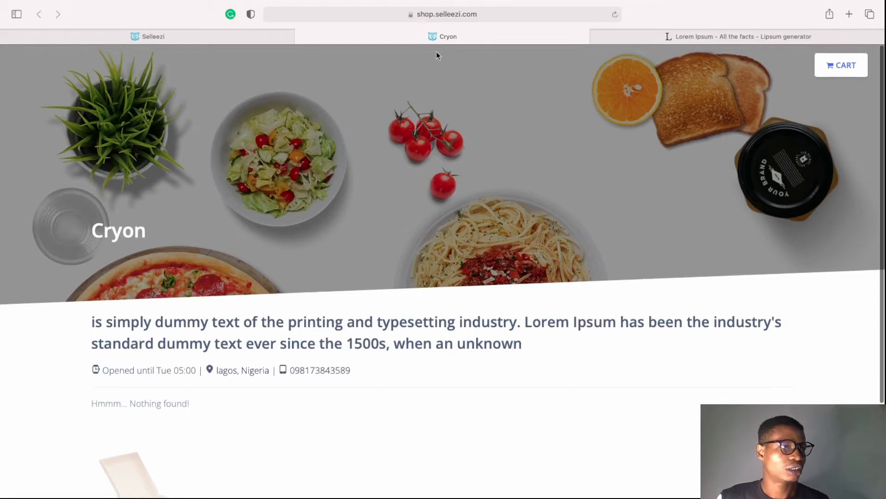
pyautogui.click(302, 37)
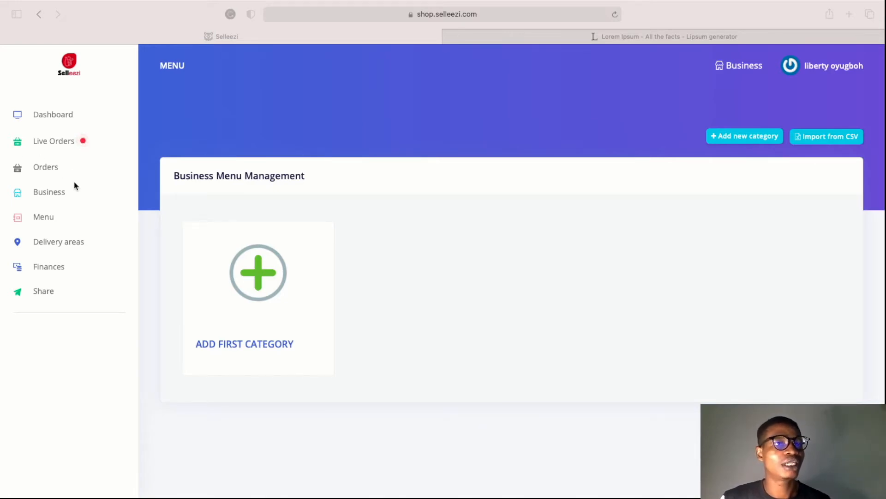
# Return to the business management page and allow the site to use your location
pyautogui.click(54, 194)
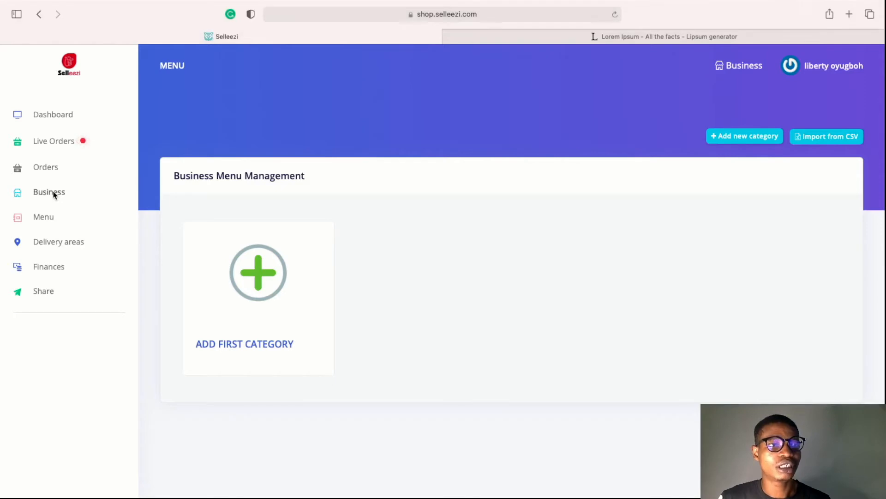
pyautogui.click(58, 194)
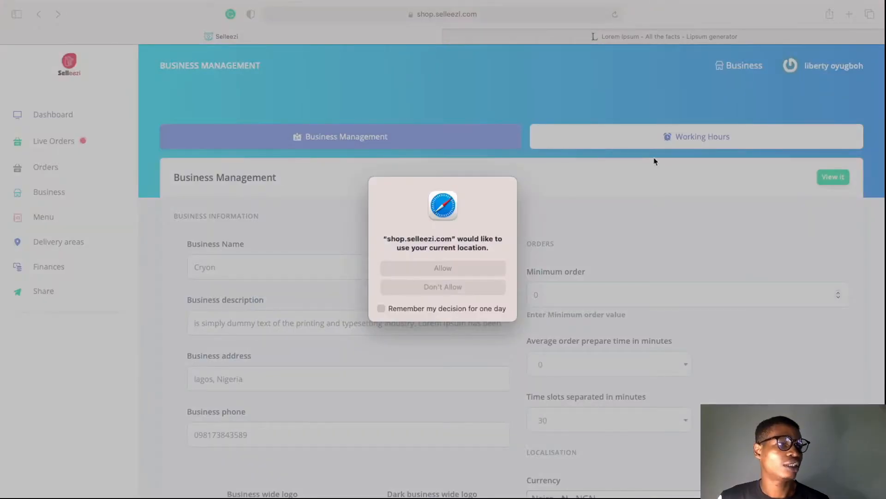
pyautogui.click(442, 268)
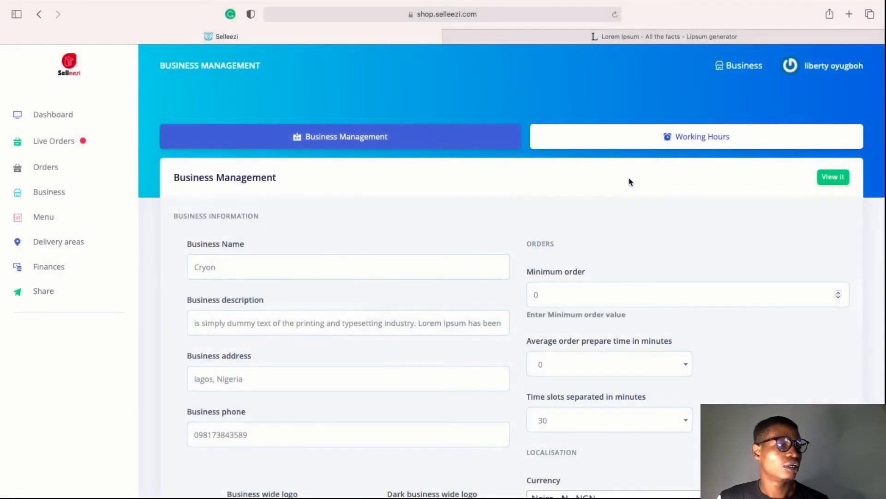
# Close Saturday and Sunday, set weekday hours 9:00 AM to 5:00 AM, save, and allow location
pyautogui.click(661, 142)
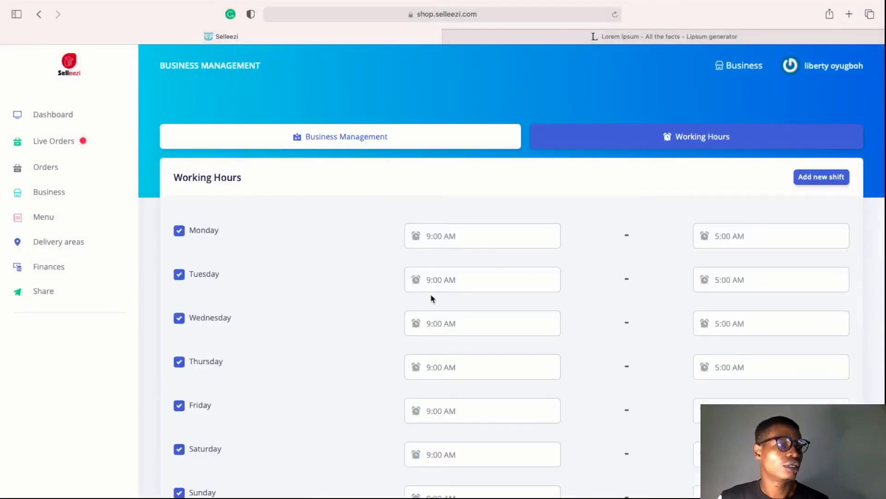
pyautogui.scroll(-3, 333, 369)
pyautogui.scroll(1, 332, 370)
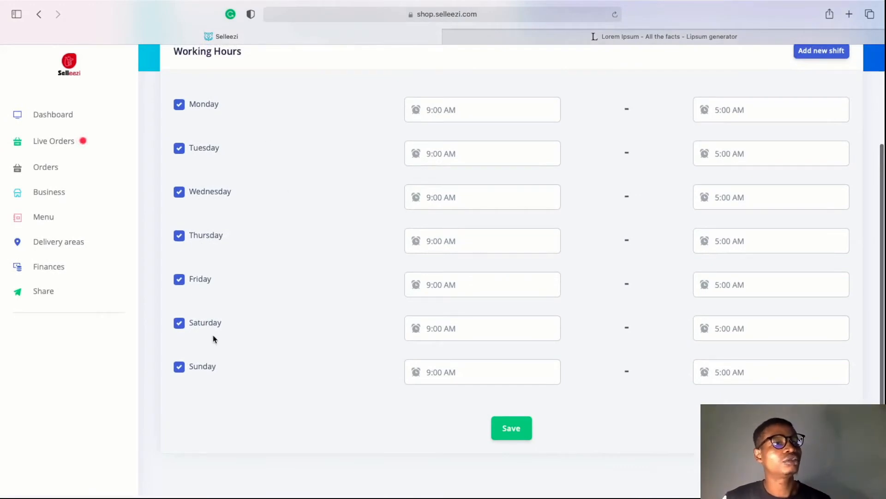
pyautogui.click(180, 372)
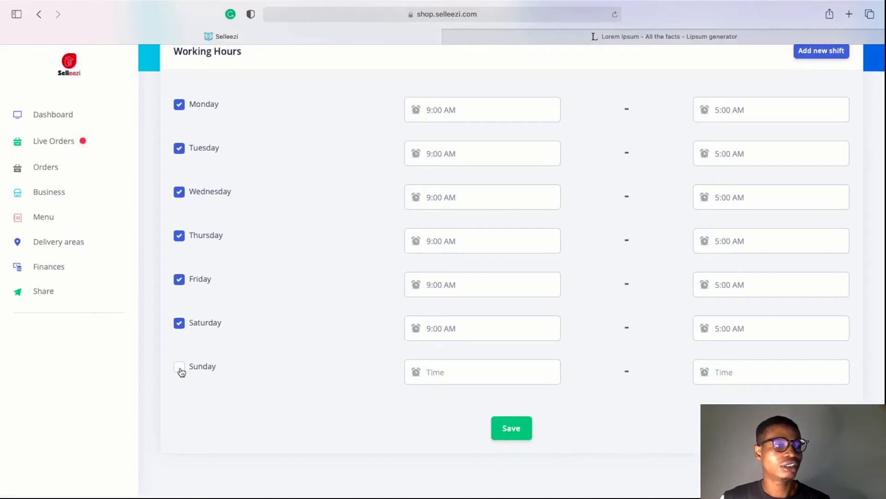
pyautogui.click(180, 328)
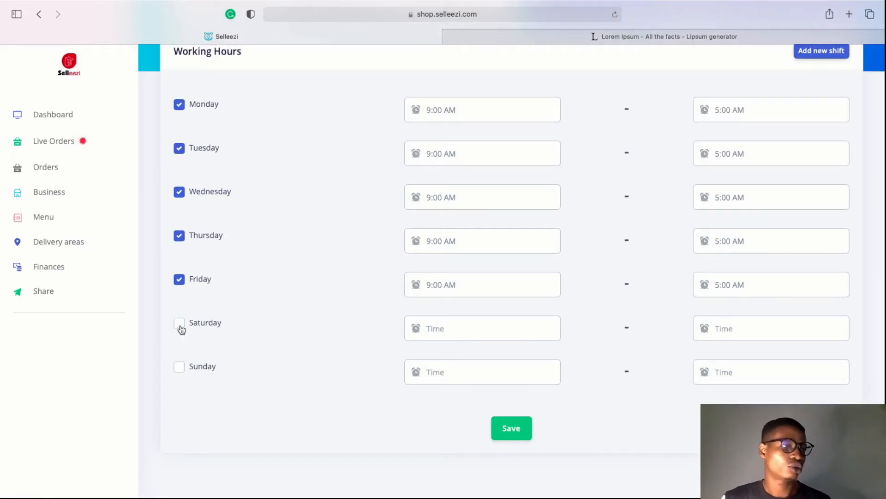
pyautogui.click(435, 284)
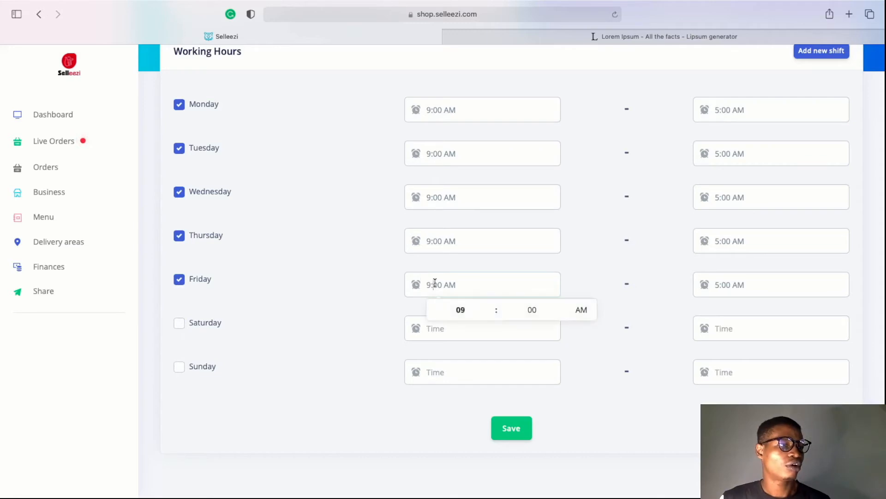
pyautogui.click(462, 310)
pyautogui.click(748, 287)
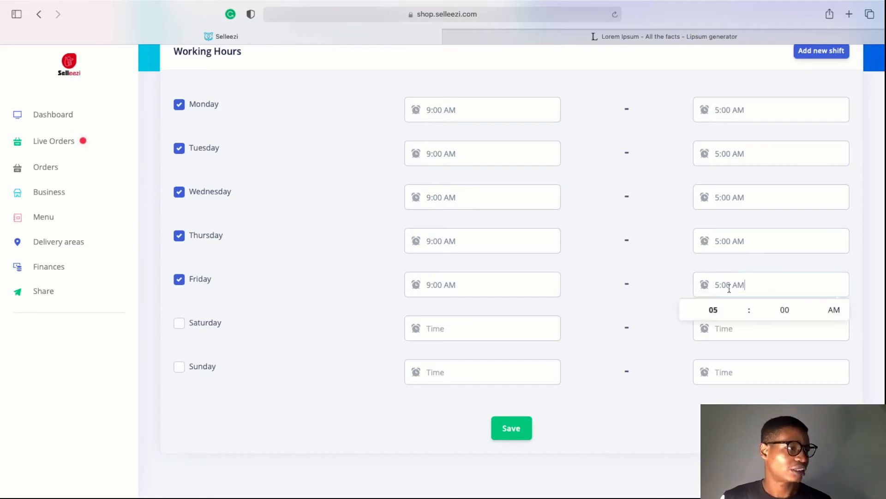
pyautogui.scroll(3, 699, 283)
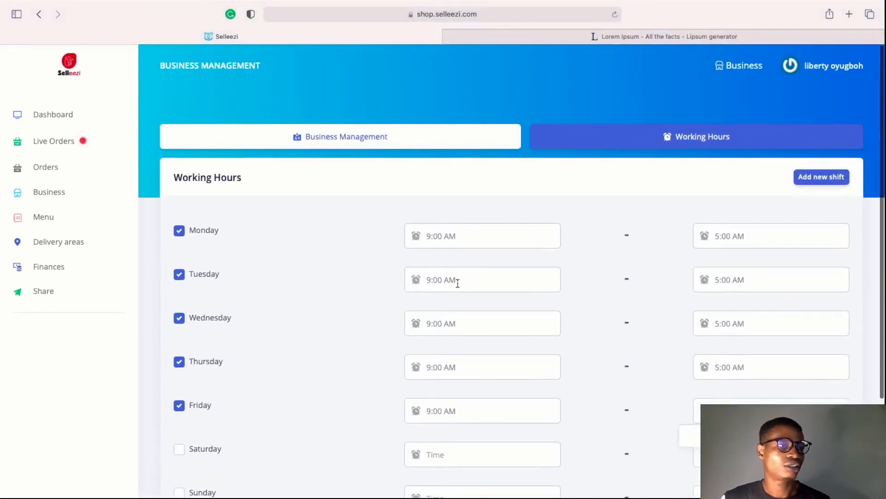
pyautogui.scroll(-3, 700, 300)
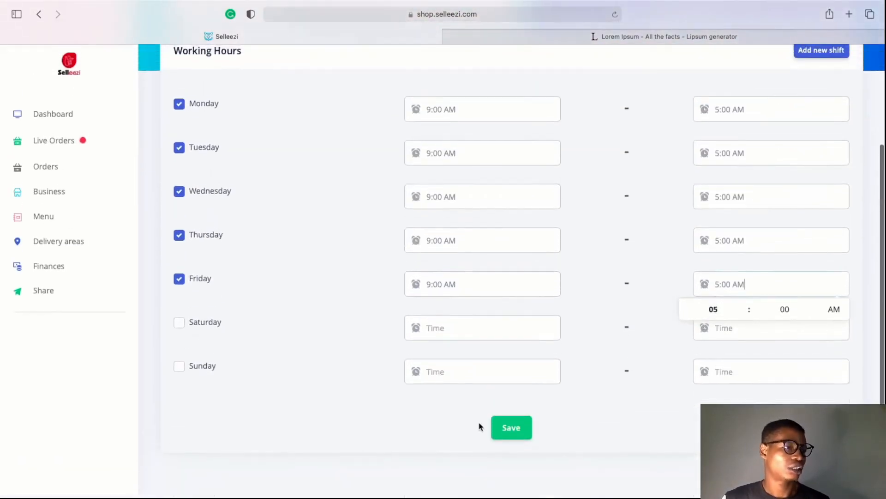
pyautogui.click(511, 437)
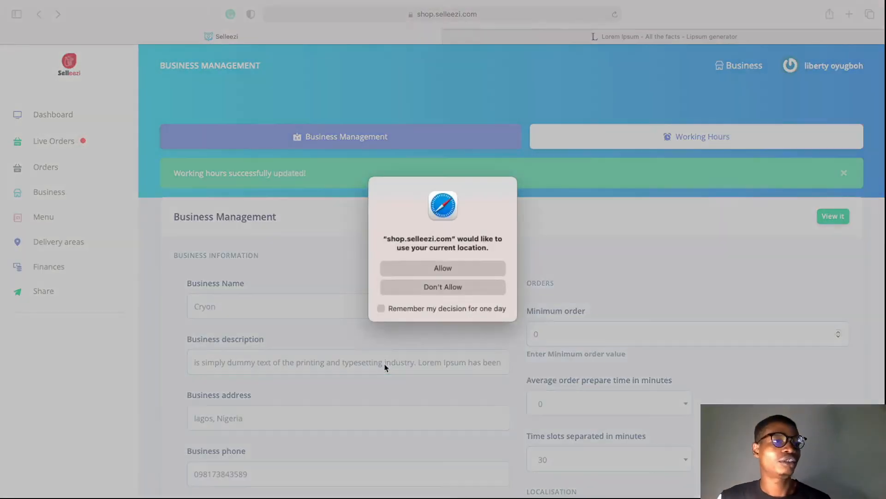
pyautogui.click(462, 272)
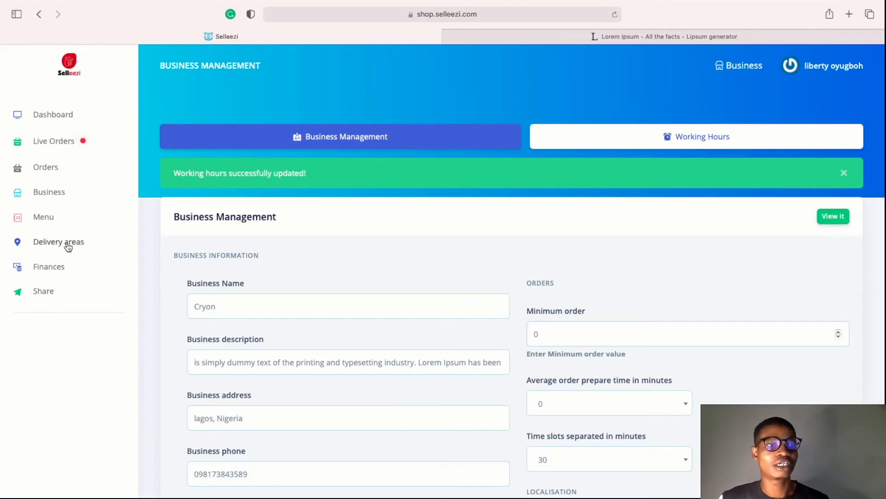
# Create the first menu category, named Breakfast
pyautogui.click(59, 229)
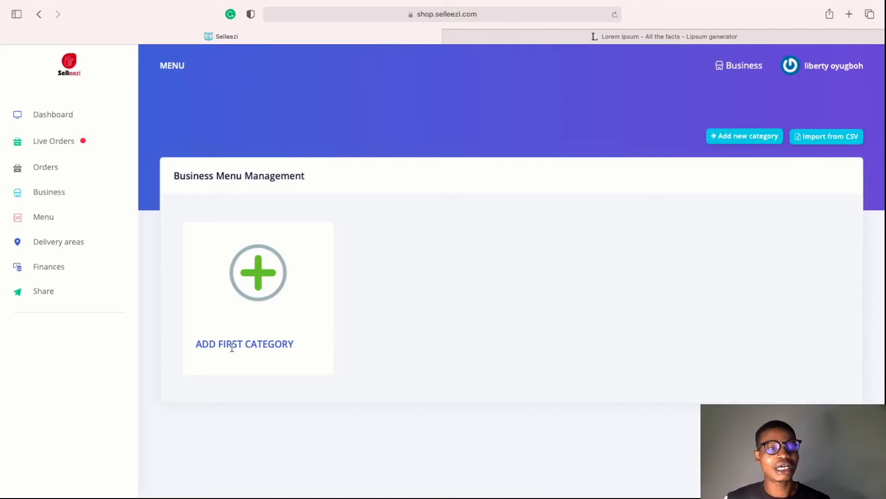
pyautogui.click(259, 282)
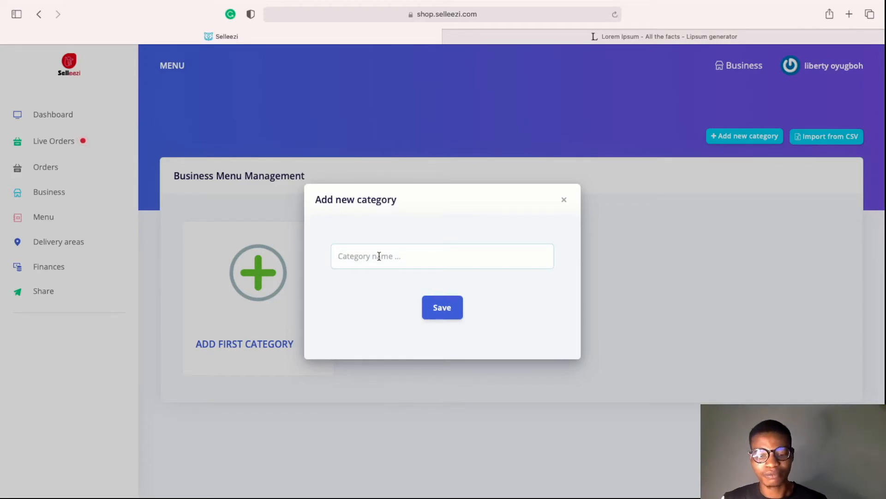
pyautogui.write('Breakfast')
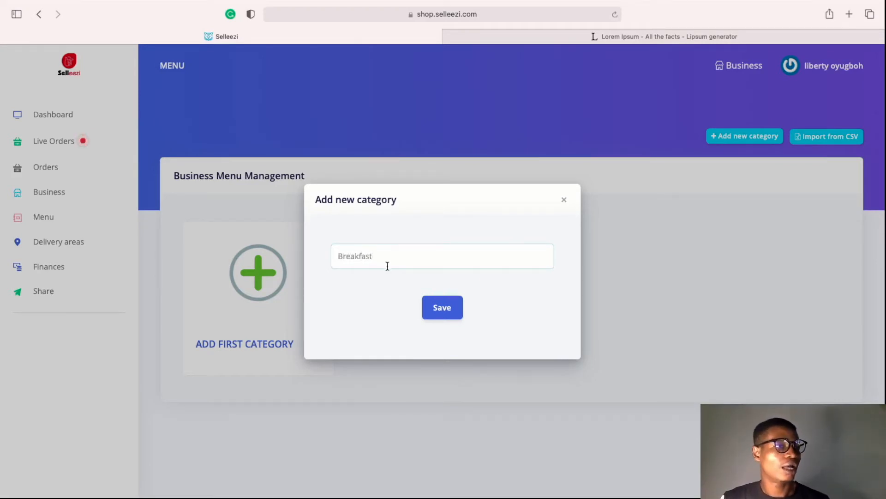
pyautogui.click(426, 305)
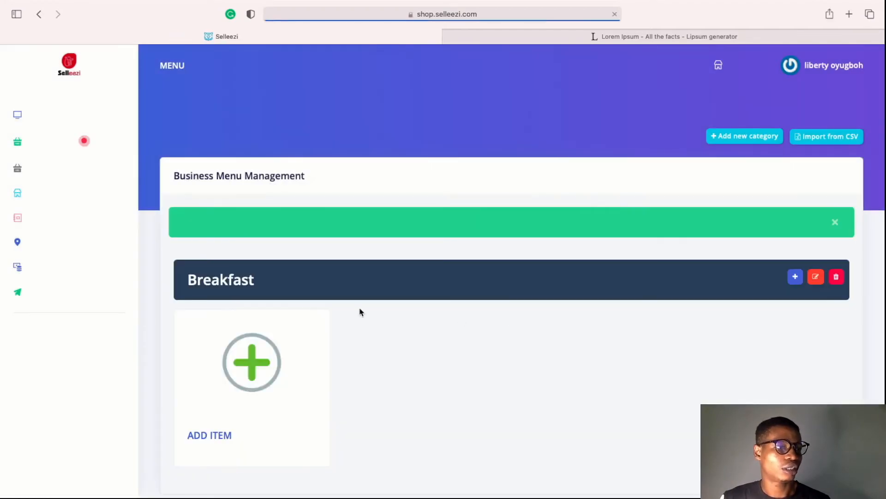
pyautogui.scroll(-1, 242, 437)
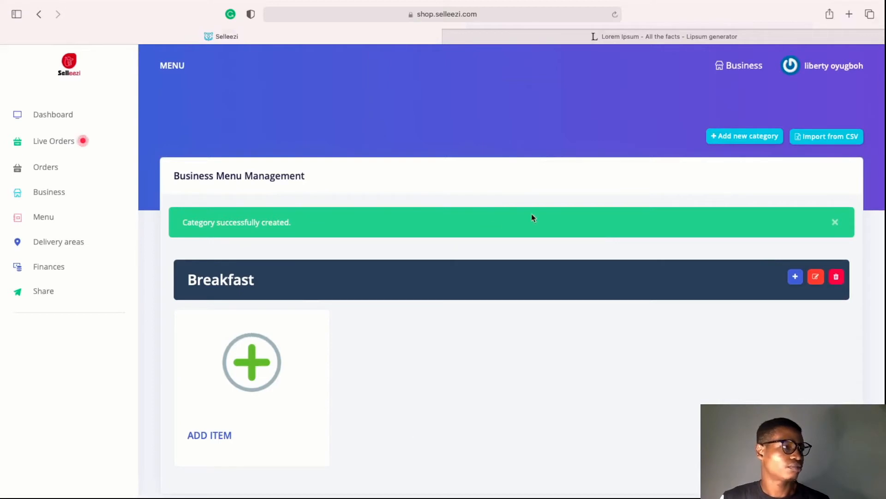
# Add a second category named Lunch and save it
pyautogui.click(744, 135)
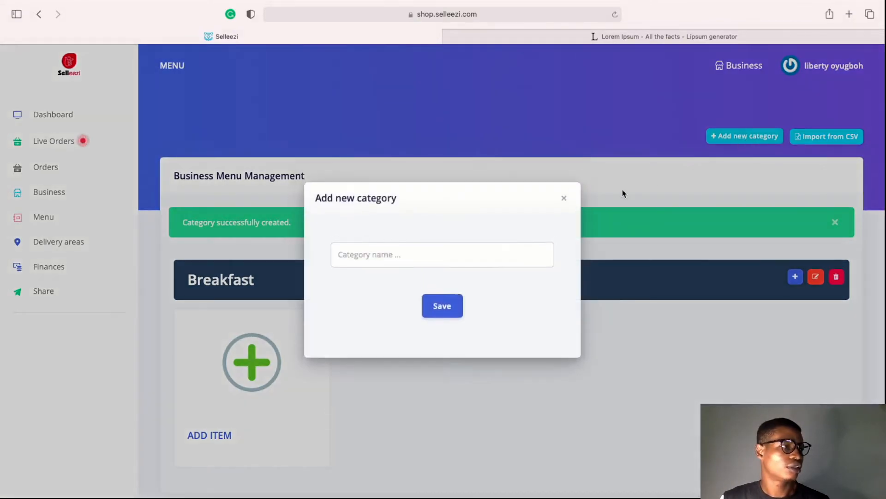
pyautogui.click(432, 255)
pyautogui.write('Lucnh')
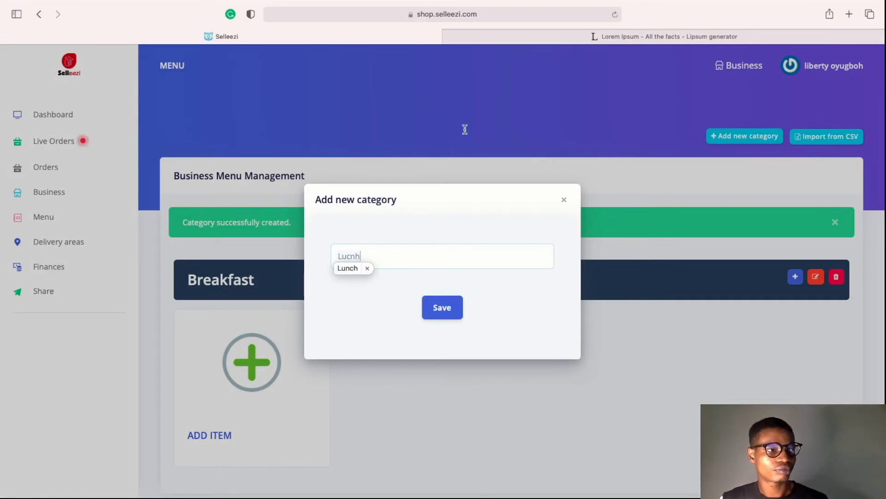
pyautogui.click(350, 269)
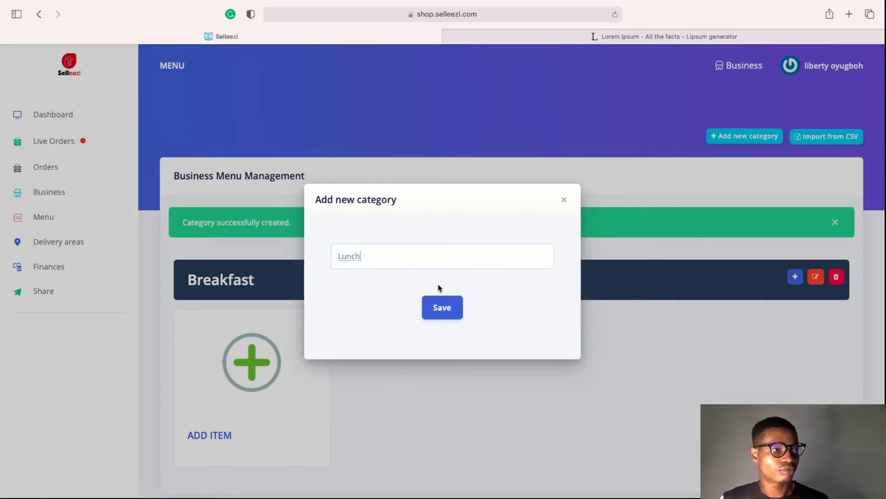
pyautogui.click(437, 308)
# Scroll through the menu to check the empty Breakfast and Lunch categories
pyautogui.scroll(-5, 452, 373)
pyautogui.scroll(3, 449, 376)
pyautogui.scroll(3, 450, 376)
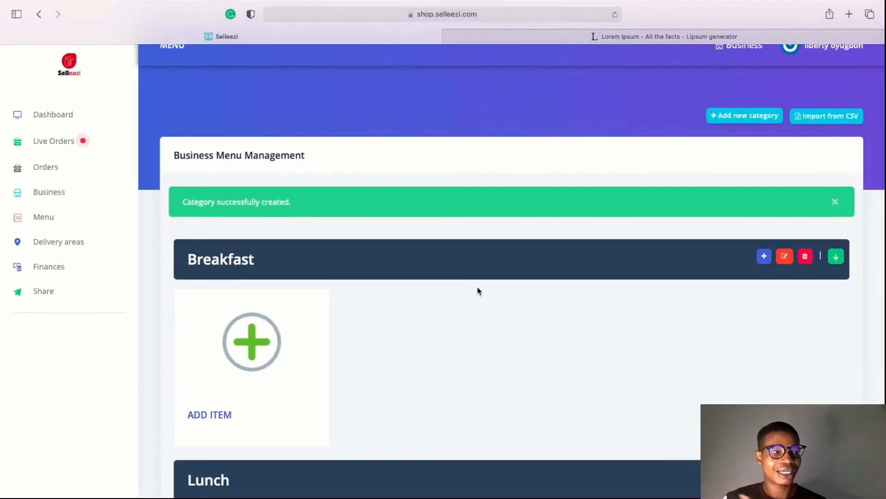
pyautogui.scroll(-1, 385, 365)
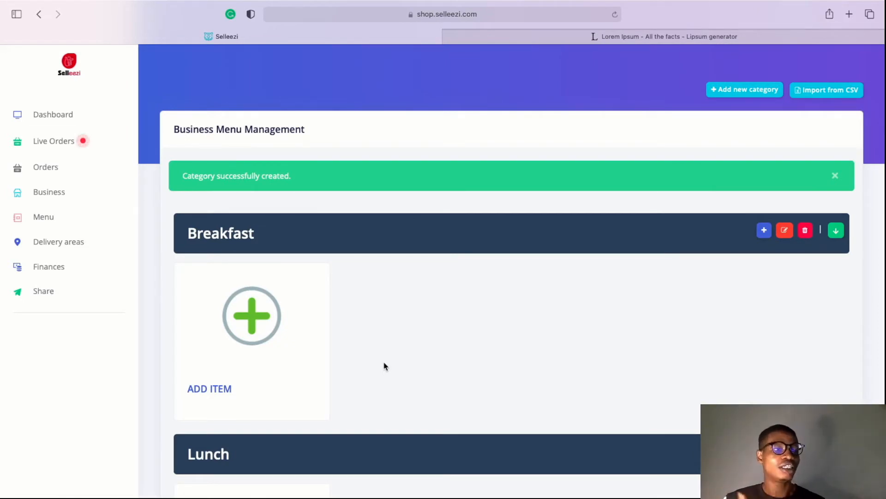
pyautogui.scroll(-3, 384, 366)
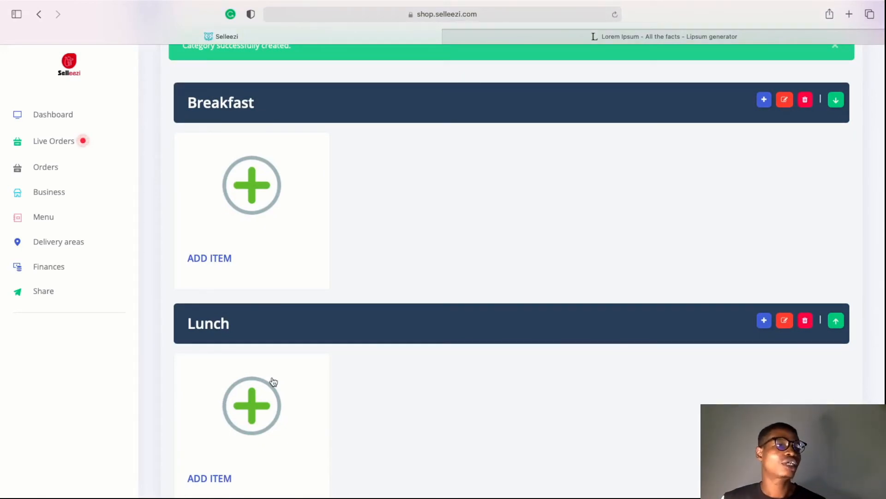
pyautogui.scroll(1, 252, 217)
pyautogui.moveTo(259, 153); pyautogui.dragTo(144, 165)
pyautogui.click(376, 215)
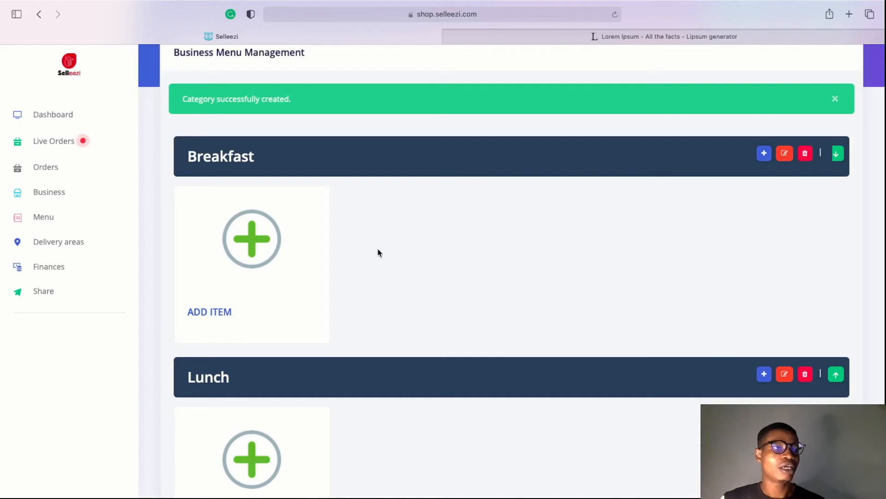
pyautogui.scroll(-3, 310, 277)
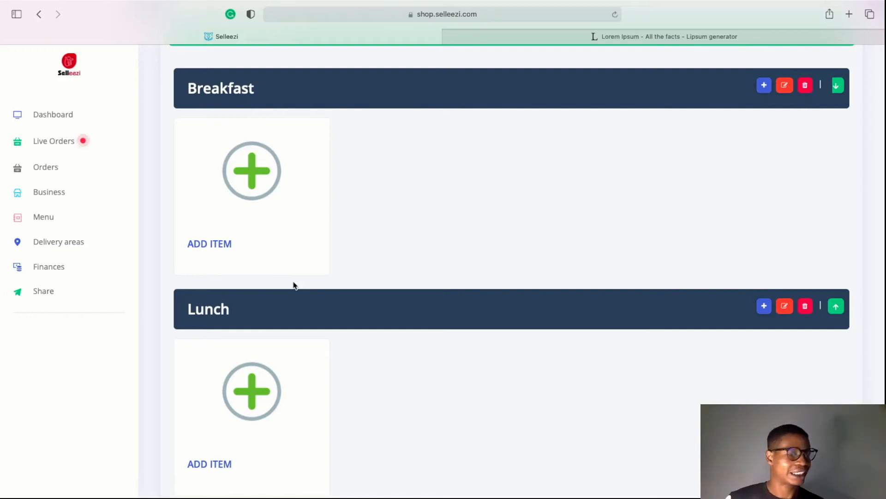
pyautogui.scroll(3, 294, 285)
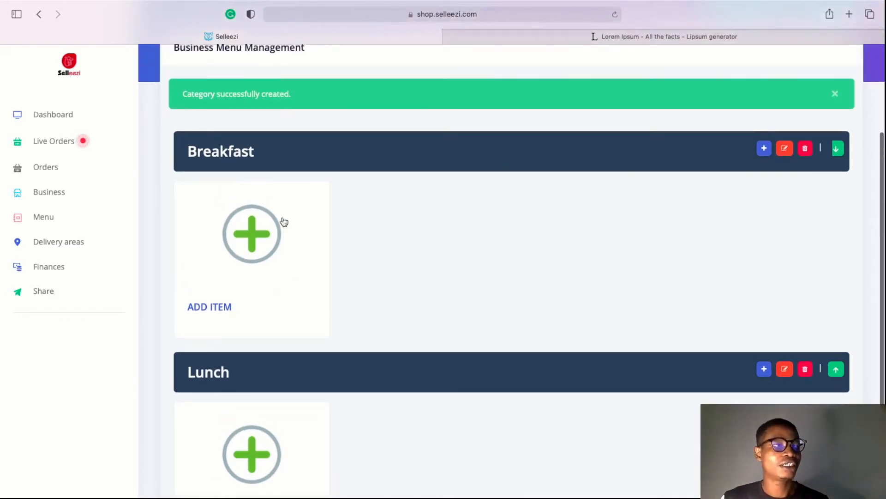
pyautogui.scroll(4, 283, 222)
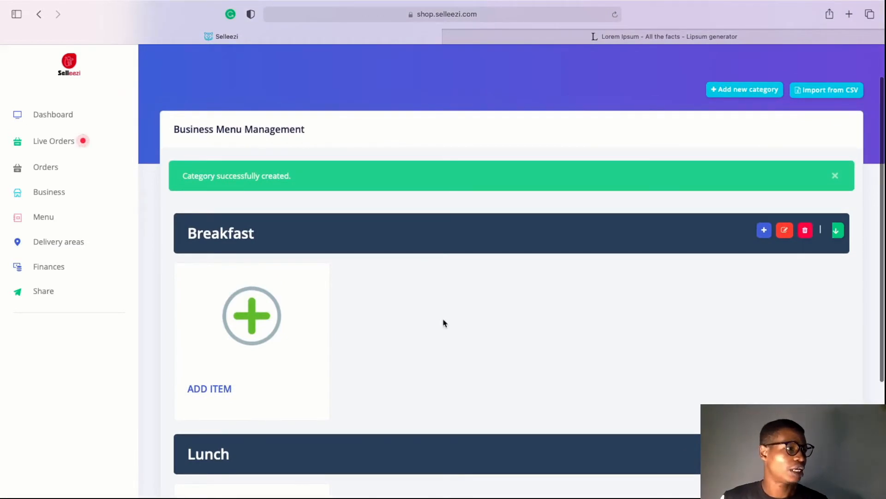
pyautogui.click(784, 230)
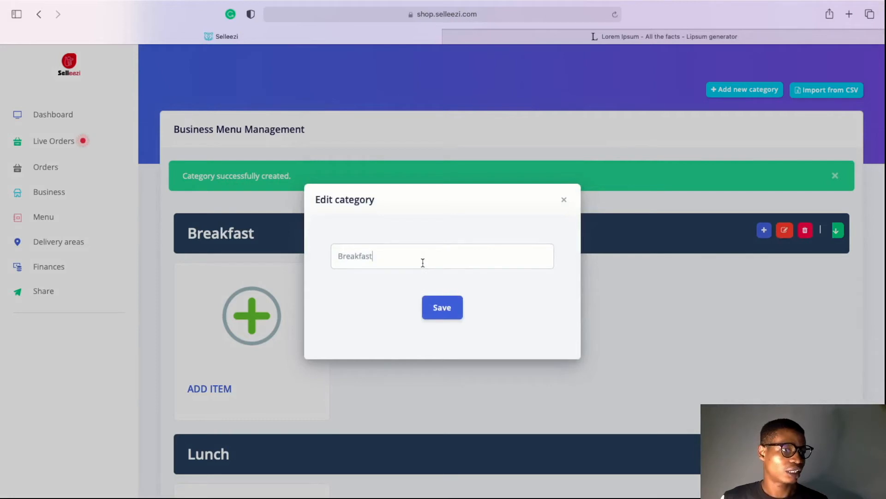
pyautogui.doubleClick(422, 263)
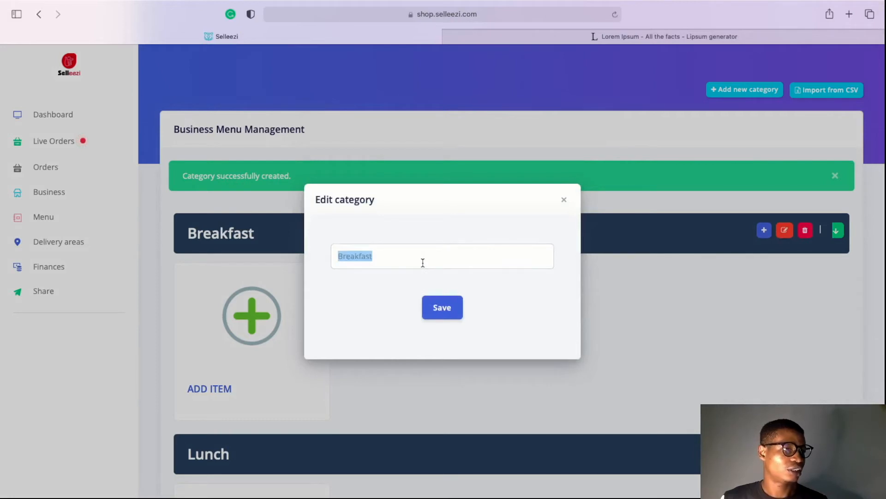
pyautogui.click(565, 202)
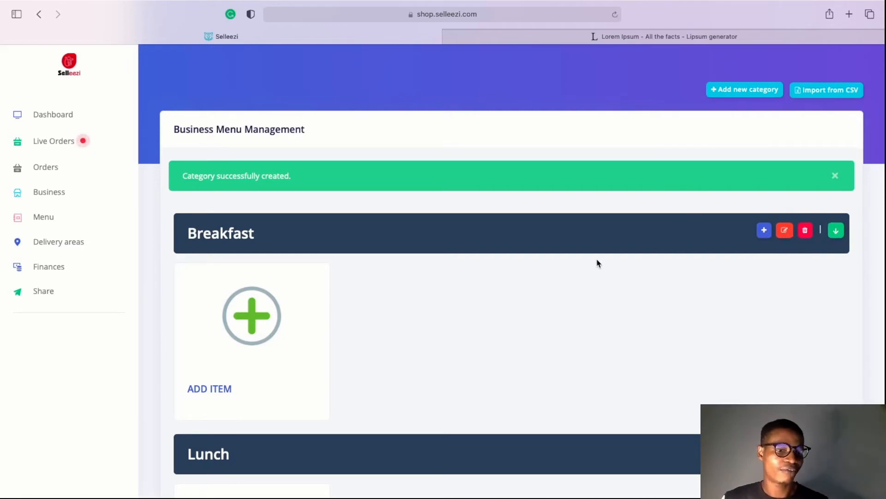
pyautogui.scroll(-3, 551, 452)
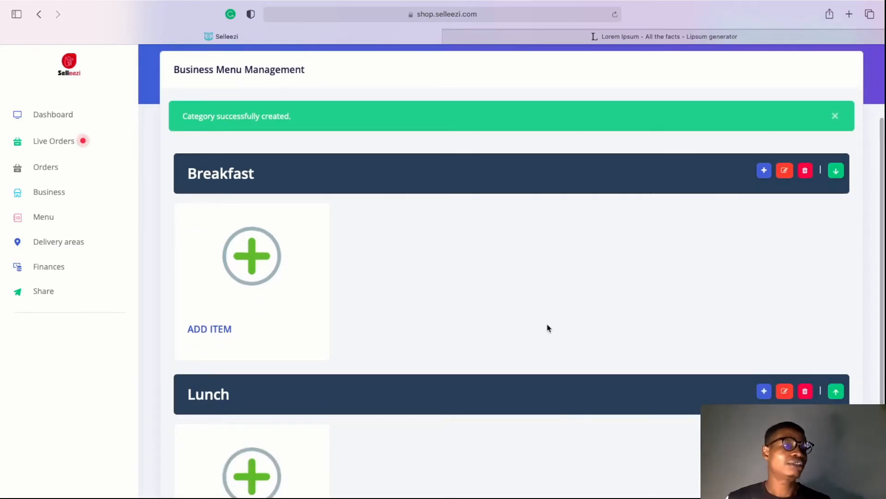
pyautogui.scroll(3, 439, 340)
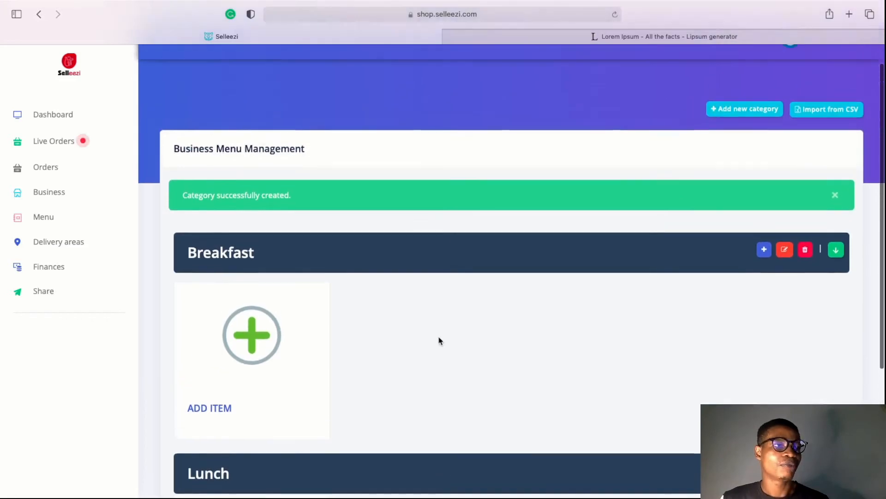
pyautogui.scroll(1, 439, 340)
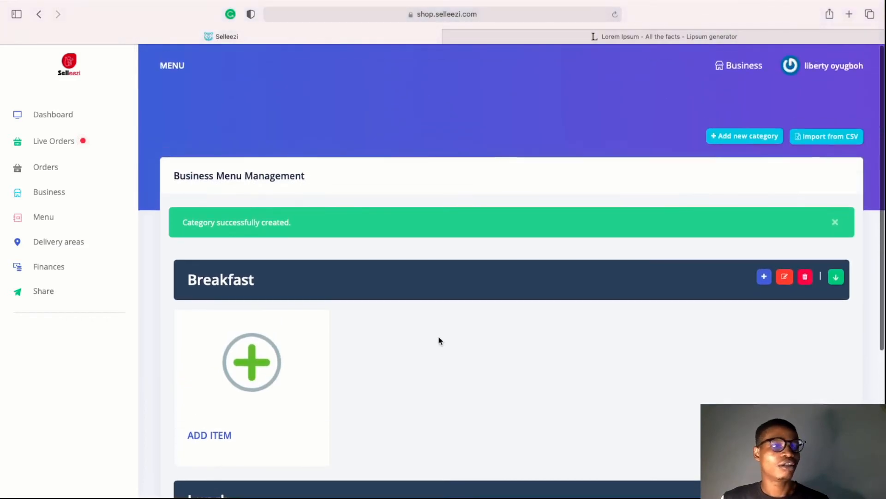
# Start a Breakfast item named Plantain with a pasted placeholder description and price 1200, then open the image file chooser
pyautogui.click(252, 377)
pyautogui.click(391, 139)
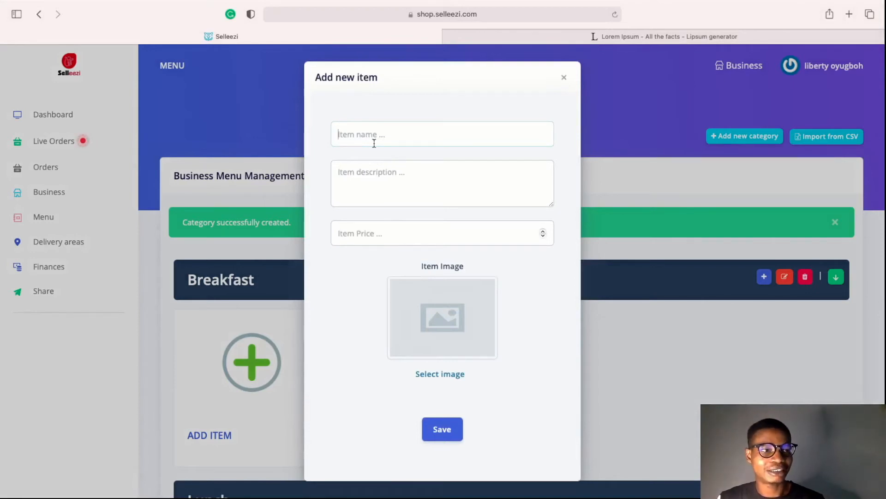
pyautogui.write('Plan')
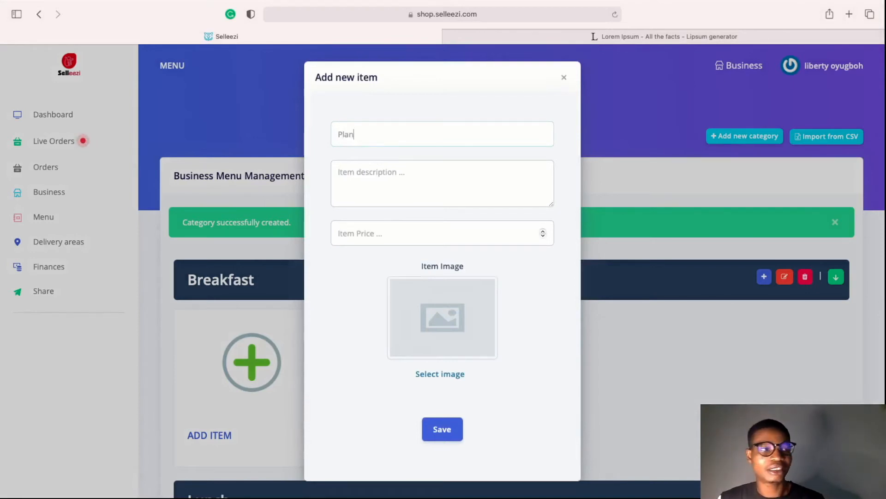
pyautogui.write('tain')
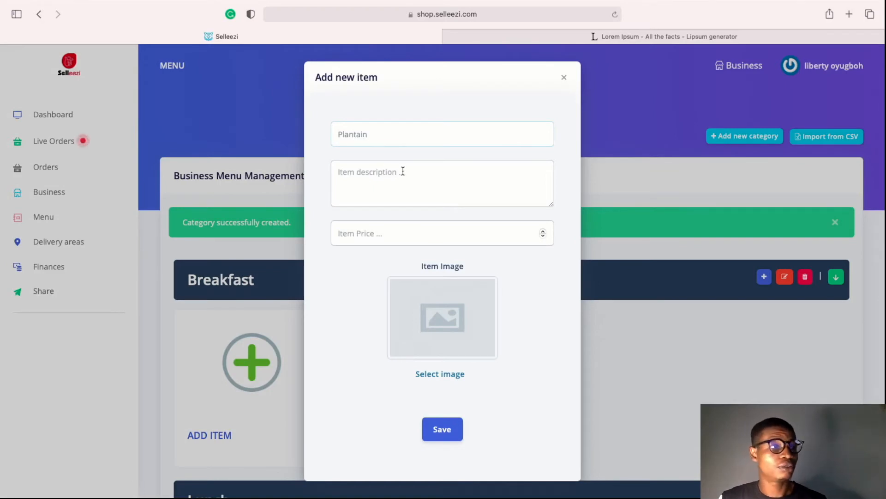
pyautogui.write("Lorem Ipsum is simply dummy text of the printing and typesetting industry. Lorem Ipsum has been the industry's standard dummy text ever since the 1500s, when an unknown")
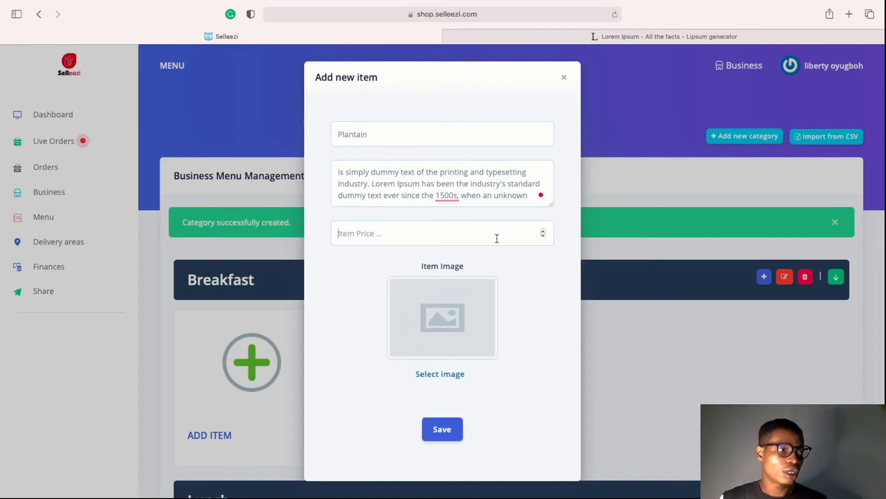
pyautogui.write('200')
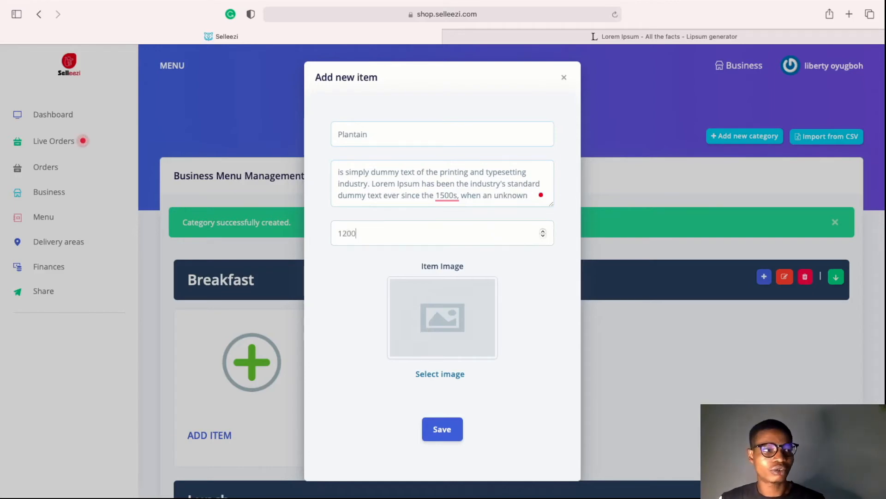
pyautogui.click(439, 375)
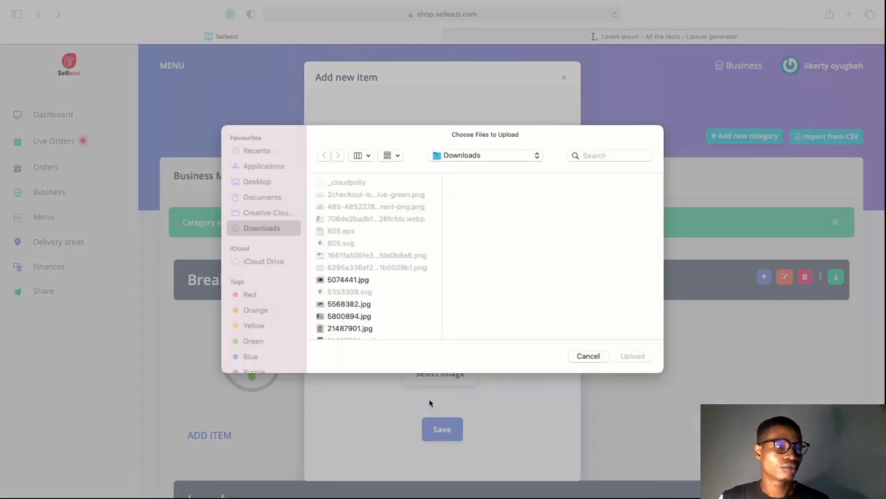
# Upload the fried plantain JPEG from Desktop > Whatsapp ecom and save the Plantain item
pyautogui.click(264, 182)
pyautogui.click(370, 195)
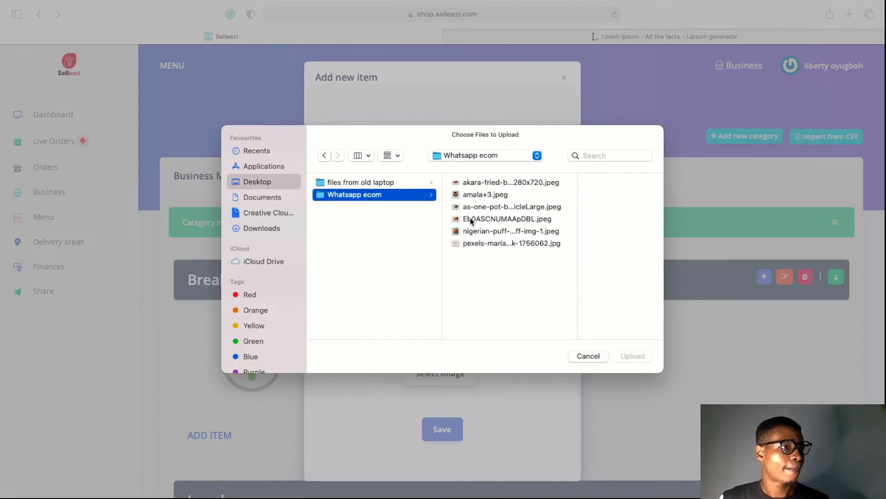
pyautogui.click(486, 222)
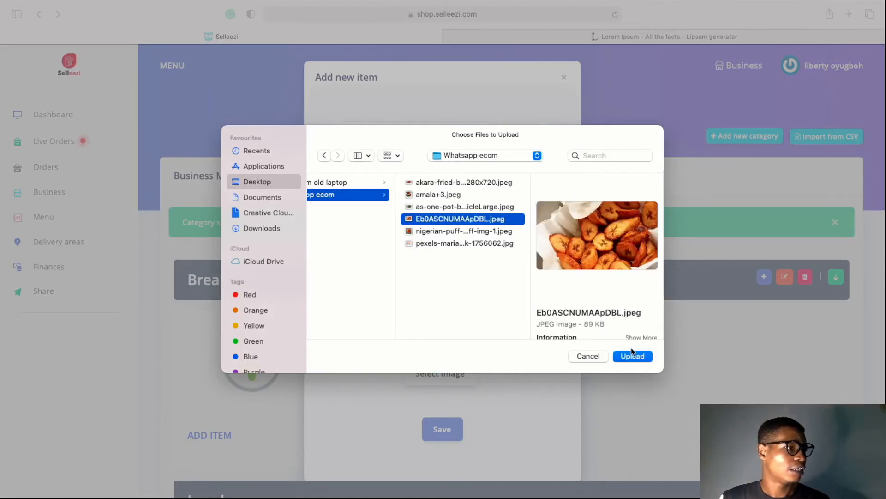
pyautogui.click(632, 357)
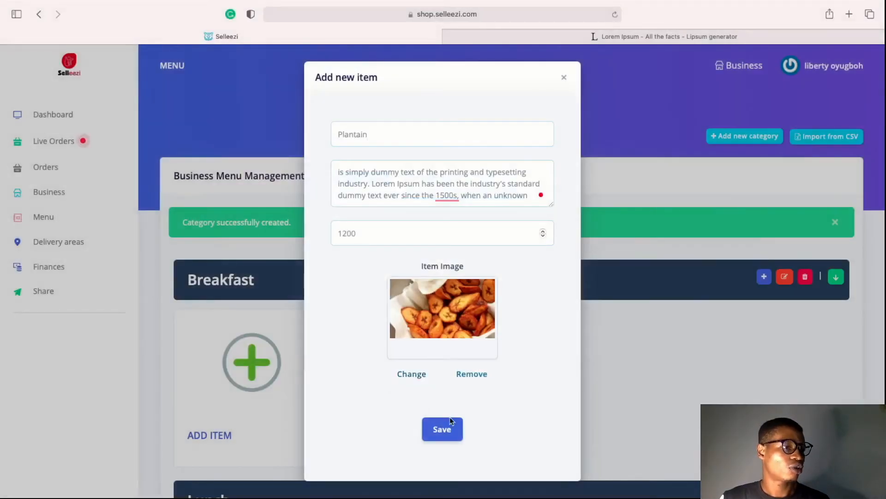
pyautogui.click(442, 429)
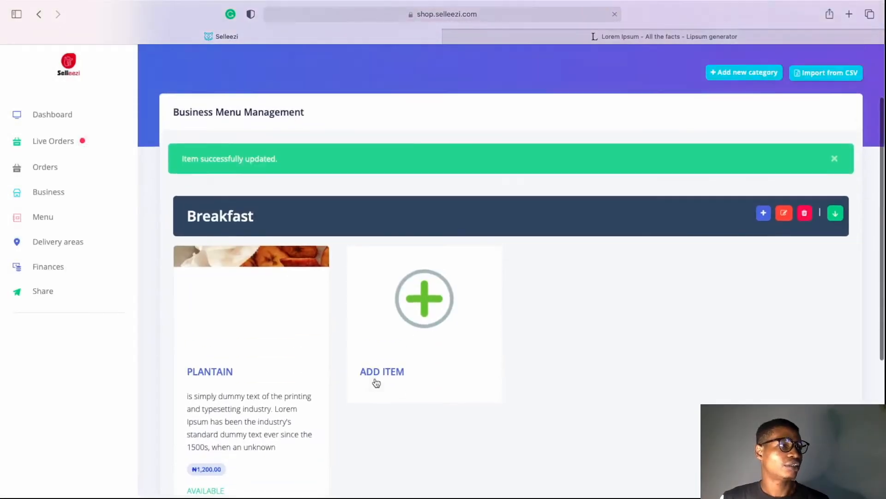
pyautogui.scroll(-6, 376, 382)
pyautogui.scroll(6, 374, 382)
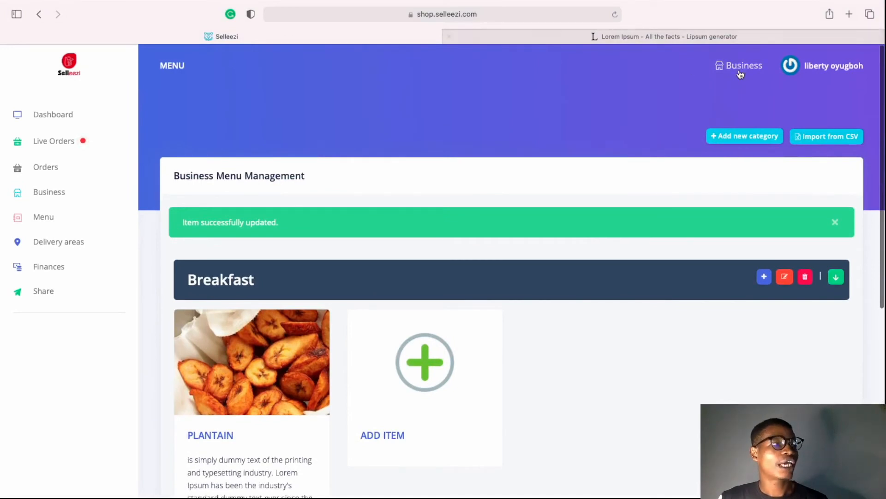
pyautogui.scroll(-1, 584, 291)
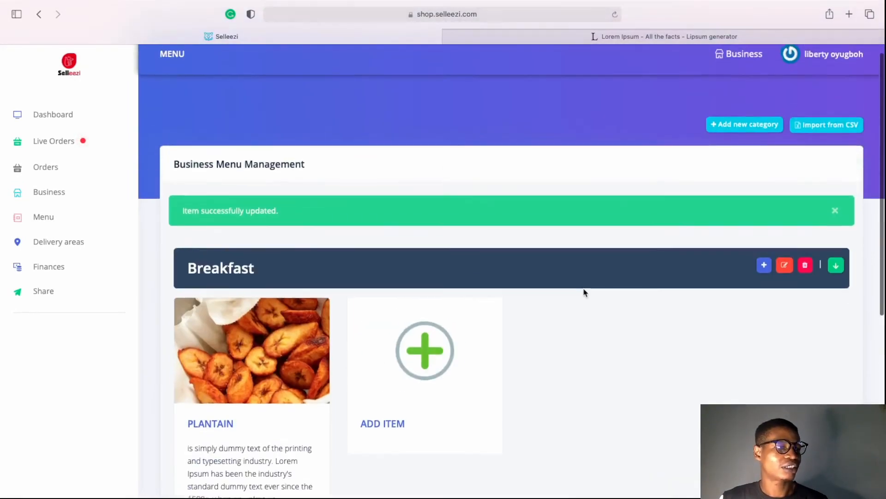
pyautogui.scroll(1, 723, 69)
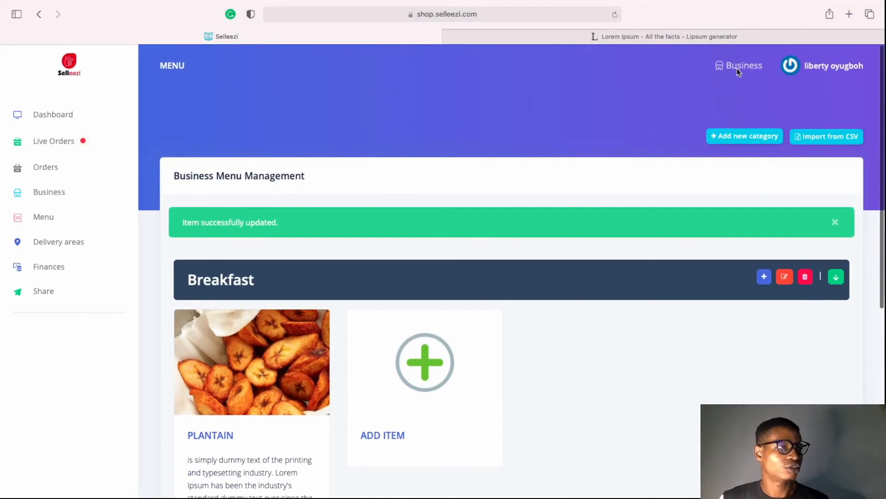
# Open the public Cryon storefront and filter its items to the Breakfast category
pyautogui.click(738, 66)
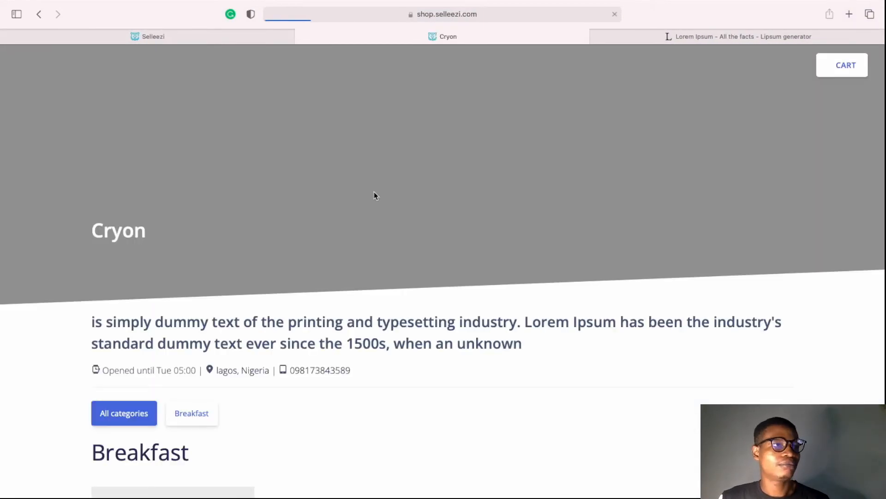
pyautogui.scroll(-5, 327, 366)
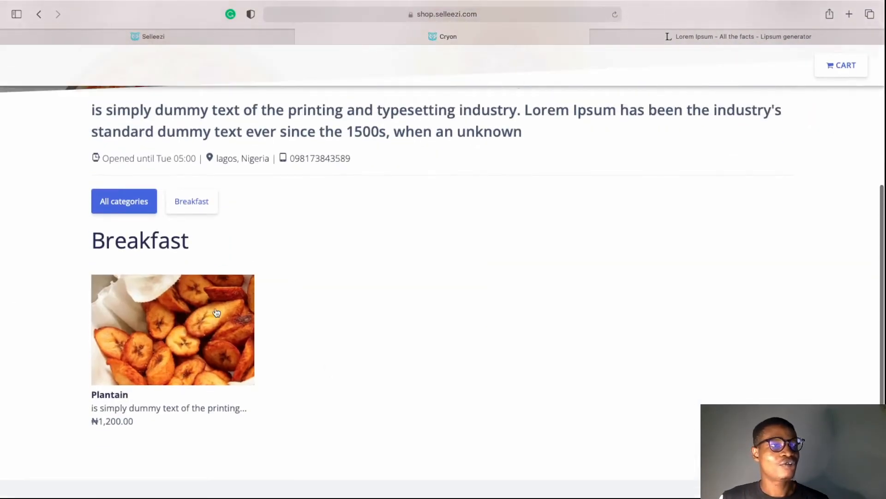
pyautogui.click(194, 210)
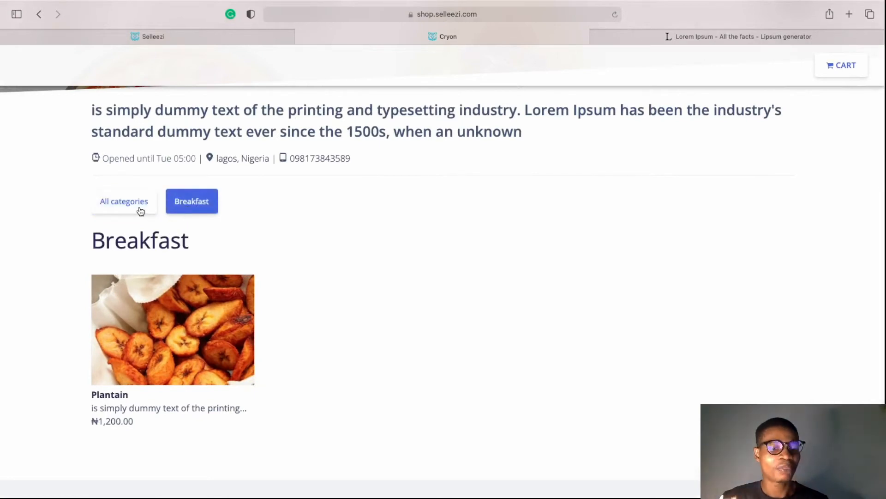
pyautogui.click(137, 206)
pyautogui.click(179, 205)
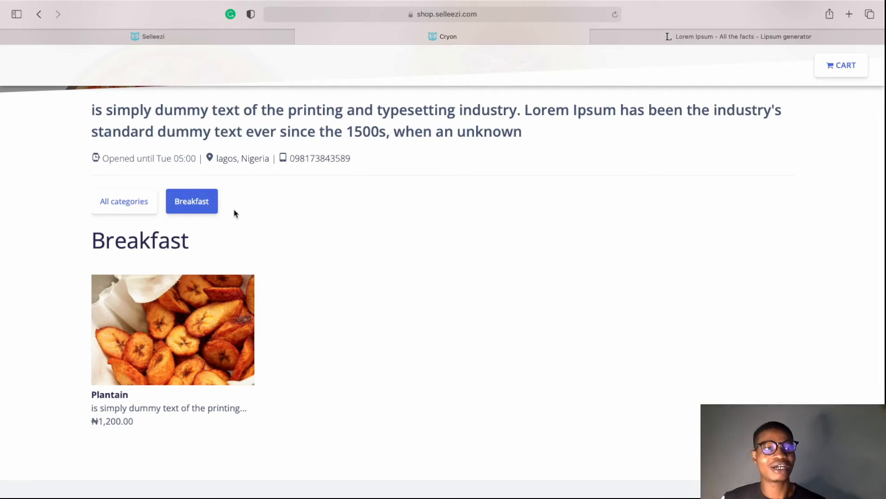
# Open the ₦1,200 Plantain item, set its quantity and add it to the cart
pyautogui.click(163, 323)
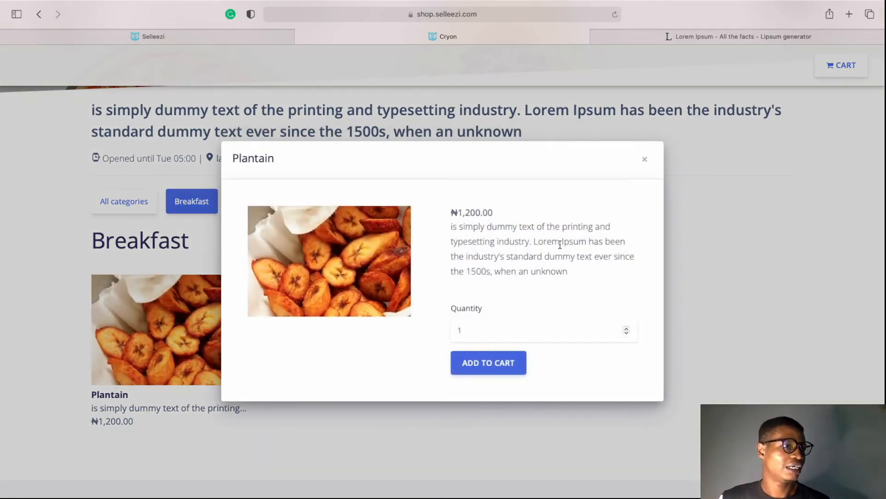
pyautogui.click(506, 335)
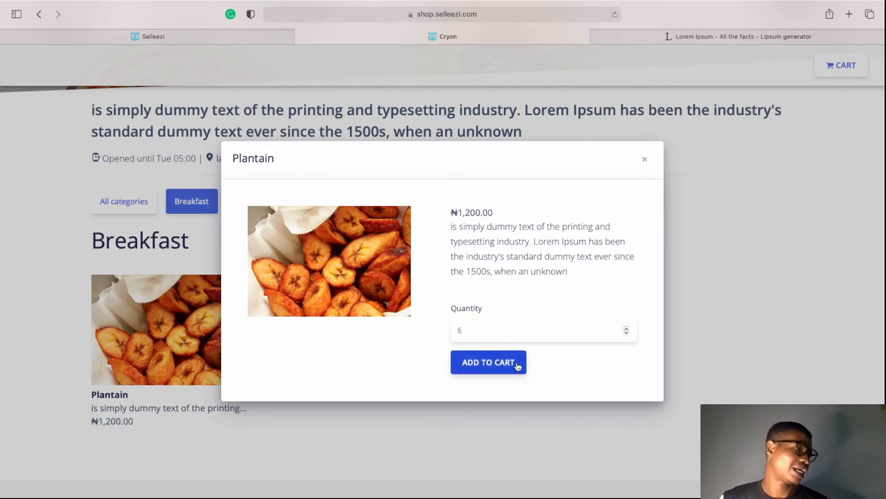
pyautogui.click(645, 163)
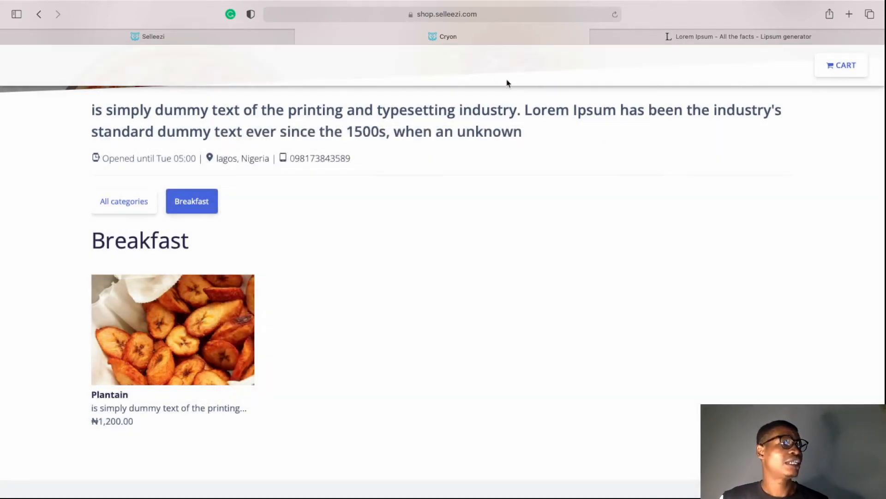
# Close the Cryon tab and review the Breakfast items (Akara, Bread, Plantain) and Lunch items on the Menu page
pyautogui.click(300, 36)
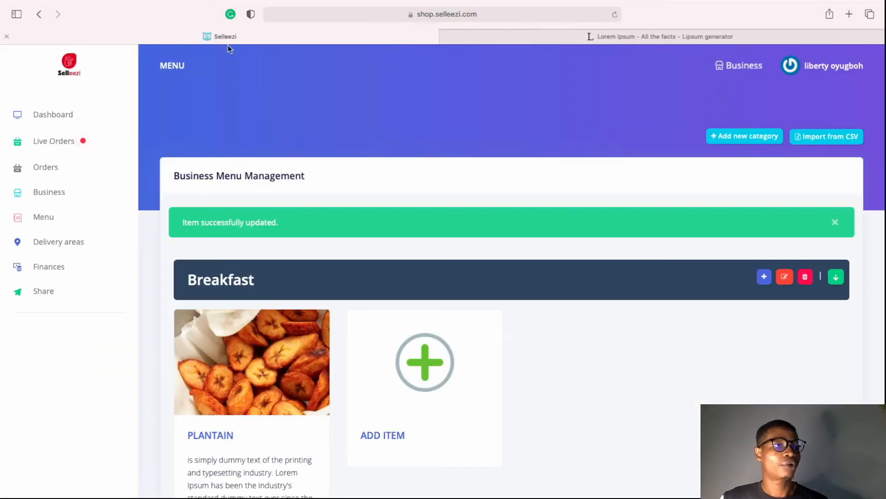
pyautogui.scroll(-2, 488, 289)
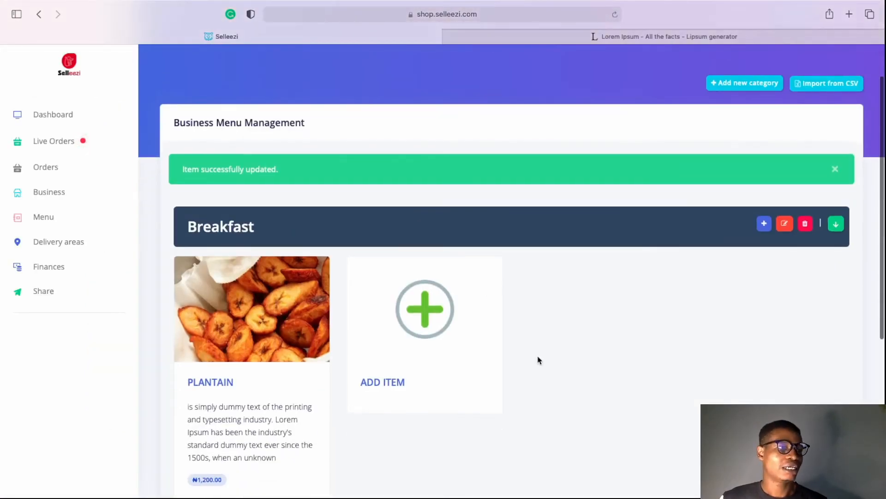
pyautogui.scroll(-3, 531, 351)
pyautogui.scroll(3, 538, 359)
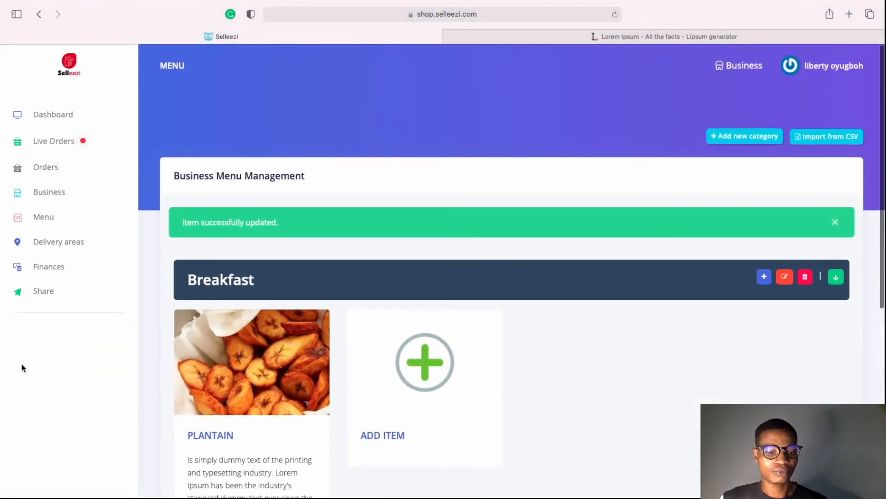
pyautogui.scroll(-5, 85, 394)
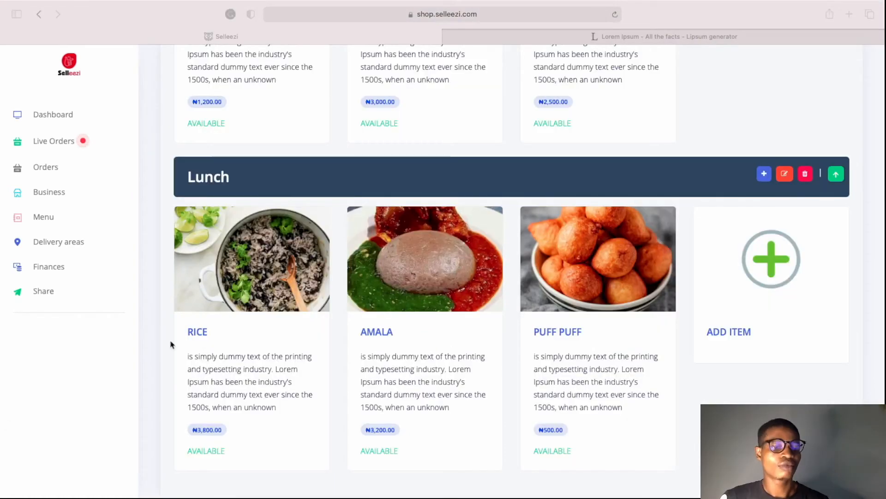
pyautogui.scroll(5, 279, 314)
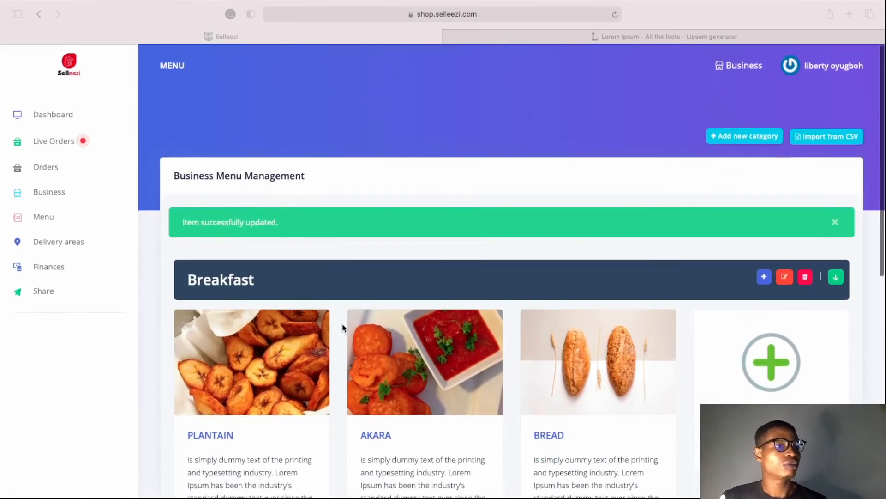
pyautogui.scroll(-1, 343, 323)
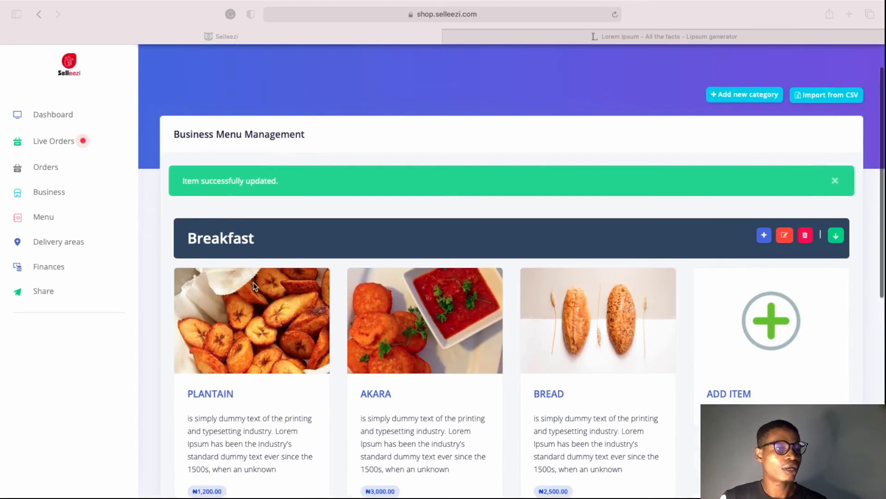
pyautogui.scroll(-2, 251, 298)
pyautogui.scroll(-5, 602, 368)
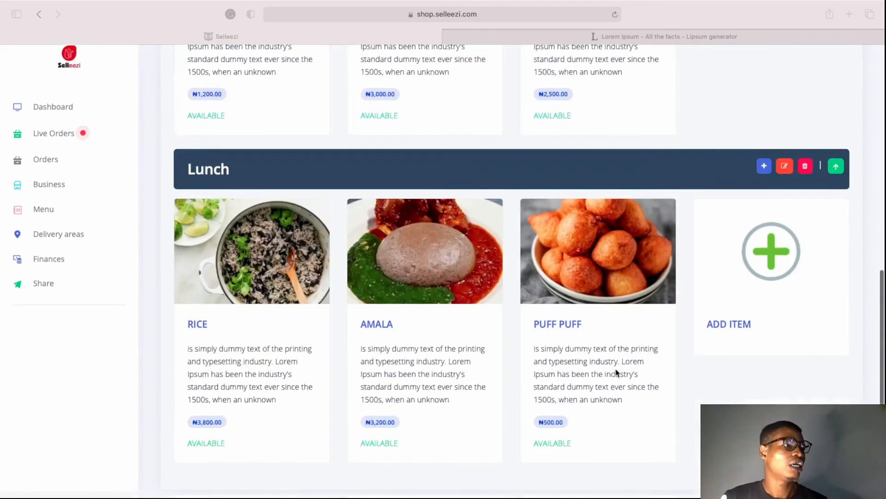
pyautogui.scroll(5, 616, 372)
pyautogui.scroll(5, 604, 327)
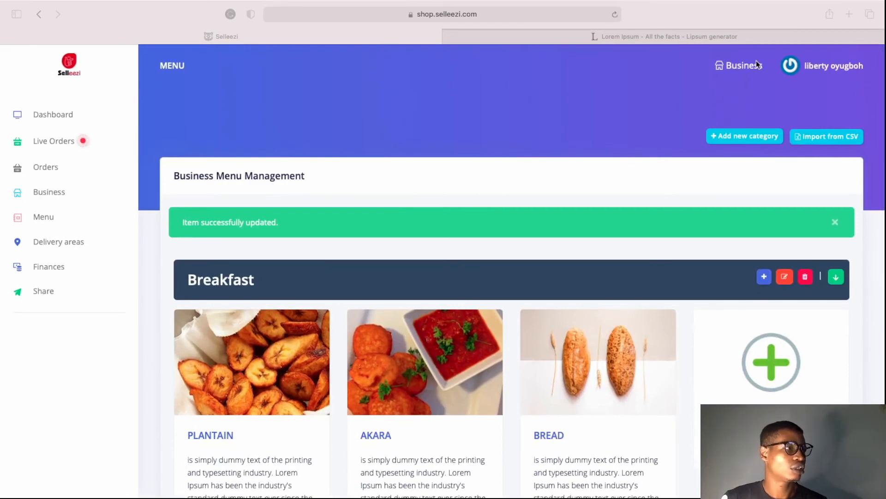
# Reopen the public Cryon storefront and scroll through its listings
pyautogui.click(757, 63)
pyautogui.click(753, 65)
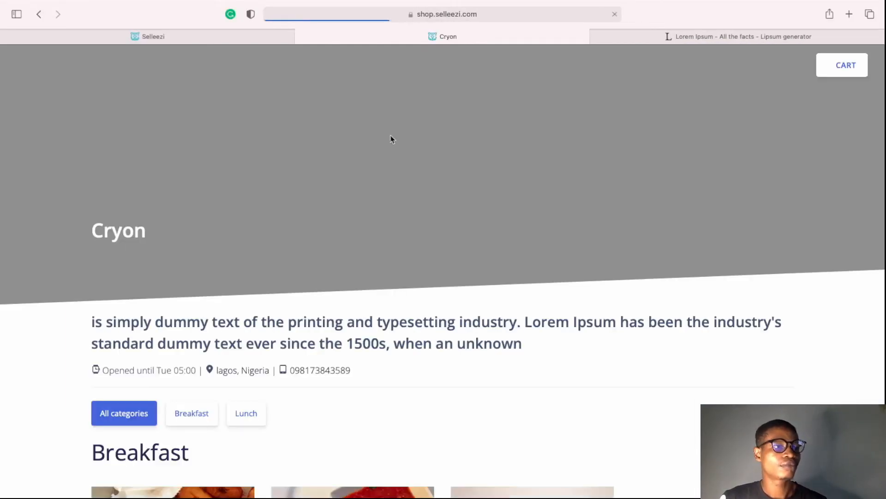
pyautogui.scroll(-3, 345, 340)
pyautogui.scroll(-6, 347, 370)
pyautogui.scroll(5, 351, 406)
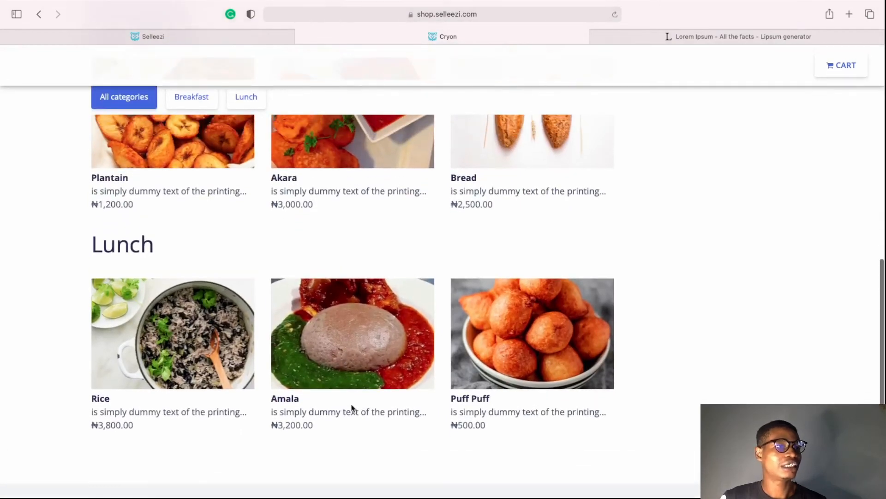
pyautogui.scroll(2, 352, 403)
# Browse the Breakfast, Lunch and all-category filters, preview Plantain, then close the storefront tab
pyautogui.click(190, 253)
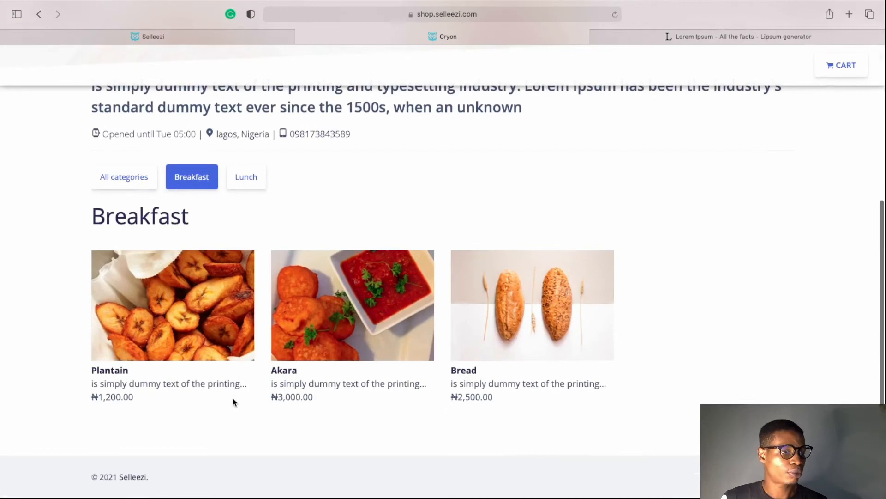
pyautogui.click(247, 180)
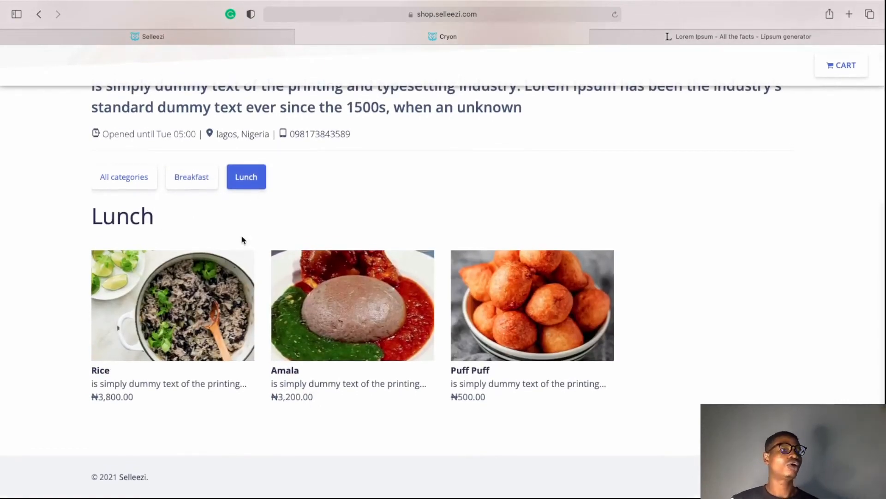
pyautogui.click(128, 179)
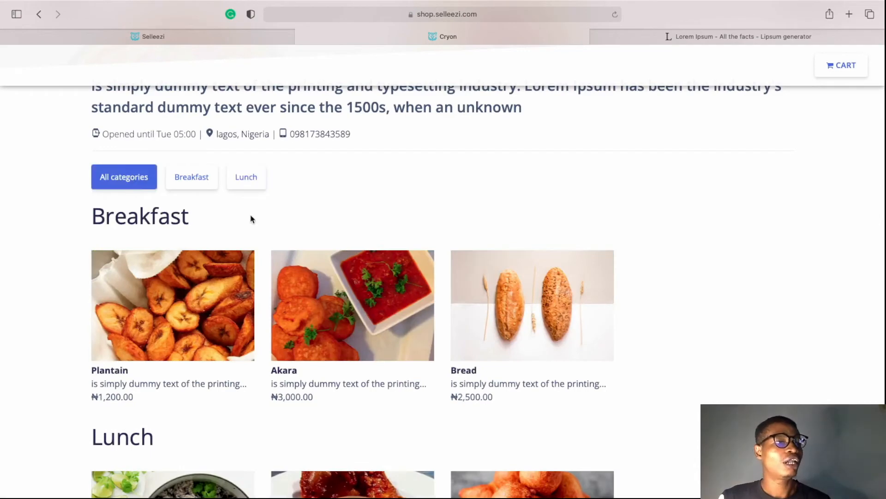
pyautogui.scroll(-2, 251, 218)
pyautogui.click(194, 259)
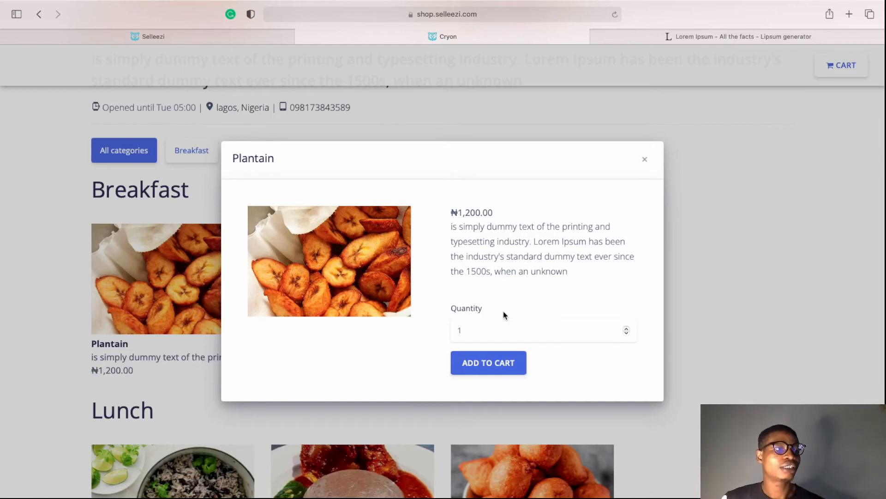
pyautogui.click(645, 159)
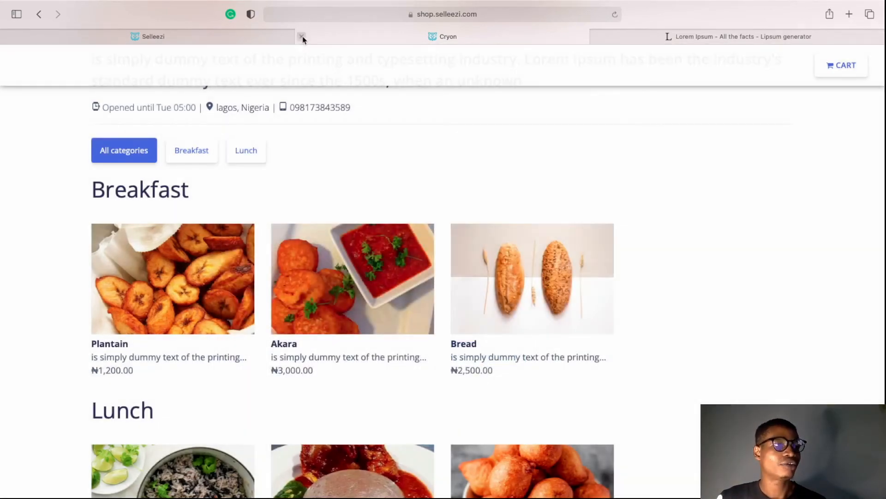
pyautogui.click(301, 37)
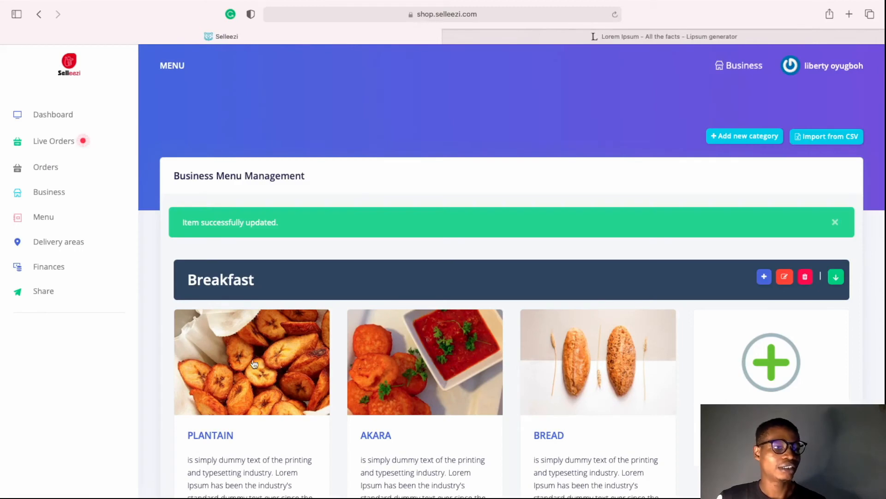
# Open the Plantain item and check its name, Breakfast category, 1200.00 price and empty Extras list
pyautogui.scroll(-5, 254, 365)
pyautogui.click(267, 299)
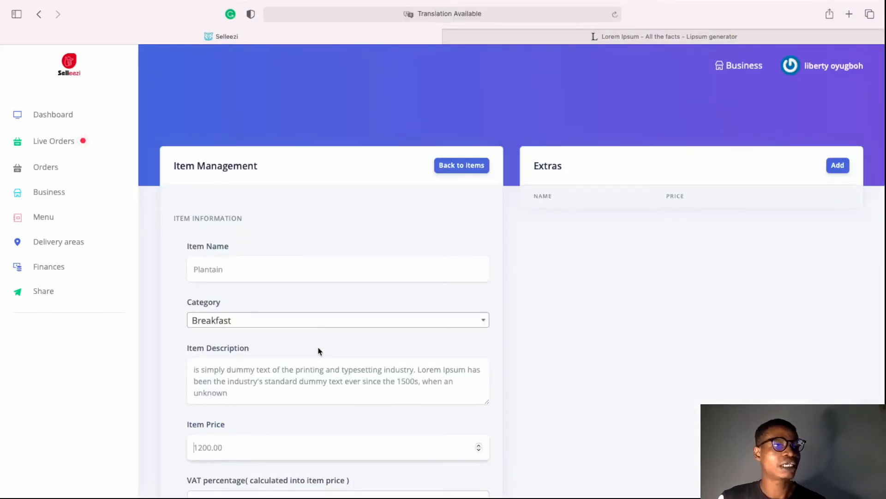
pyautogui.doubleClick(289, 267)
pyautogui.click(292, 269)
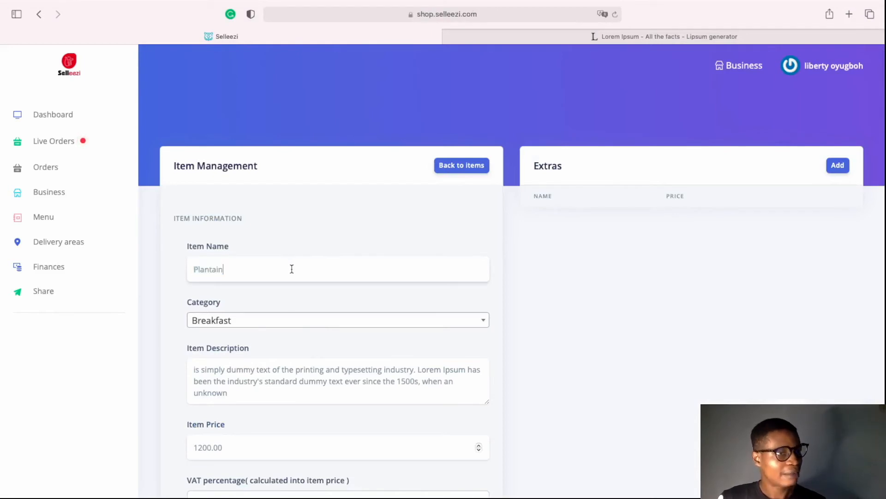
pyautogui.scroll(-3, 286, 349)
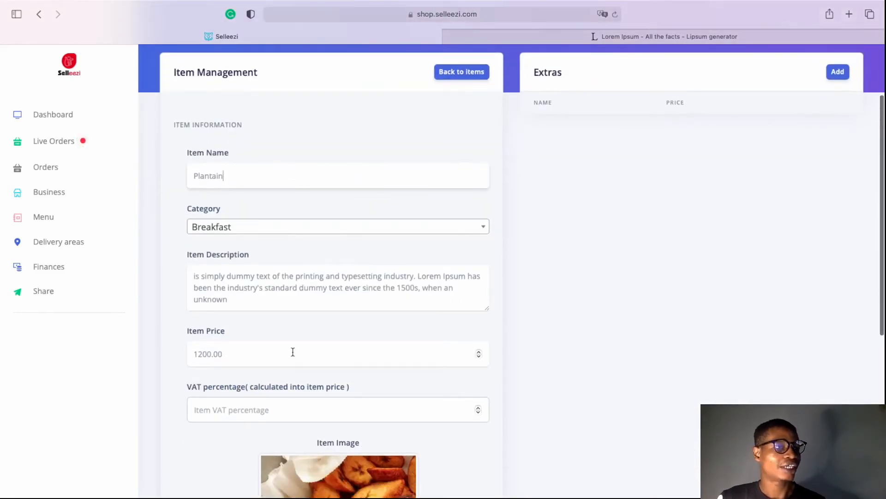
pyautogui.scroll(-5, 292, 352)
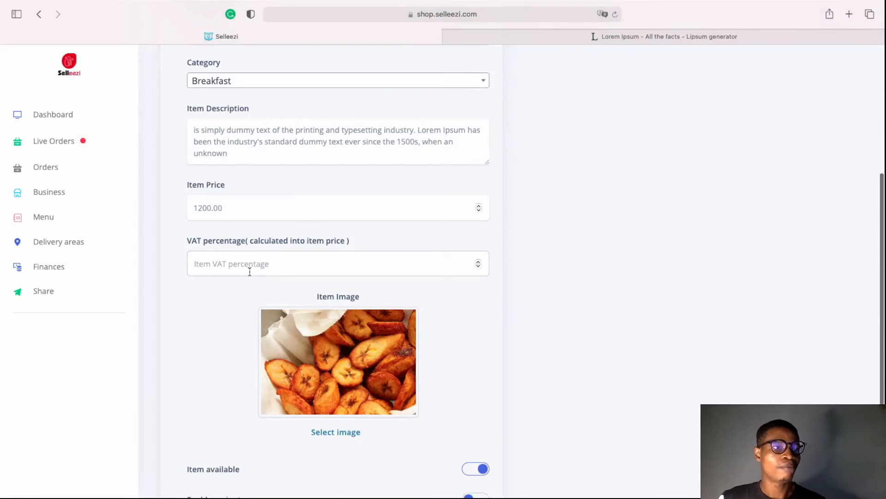
pyautogui.scroll(-4, 249, 271)
pyautogui.scroll(10, 248, 271)
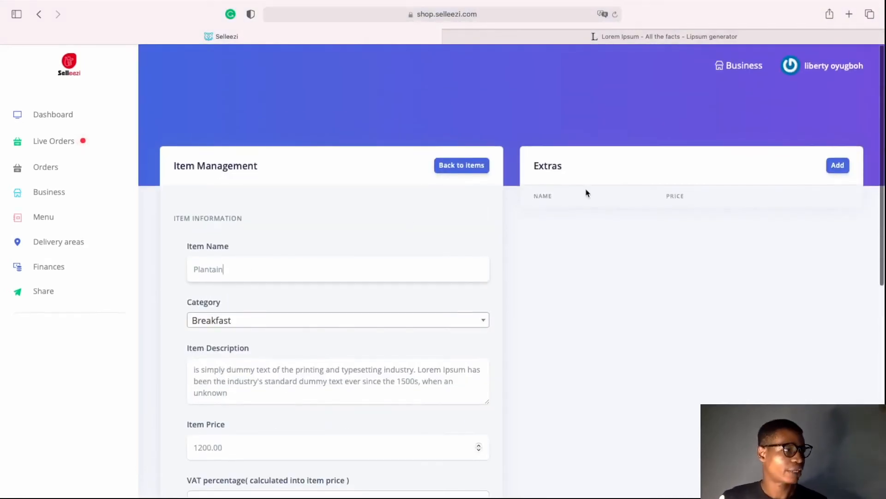
# Add an extra named Meat priced 400 to Plantain and save it
pyautogui.click(836, 166)
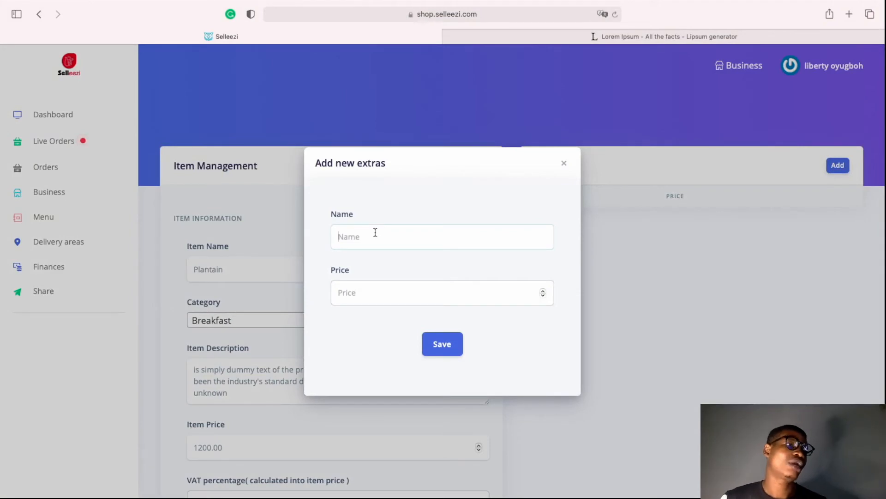
pyautogui.write('Meat')
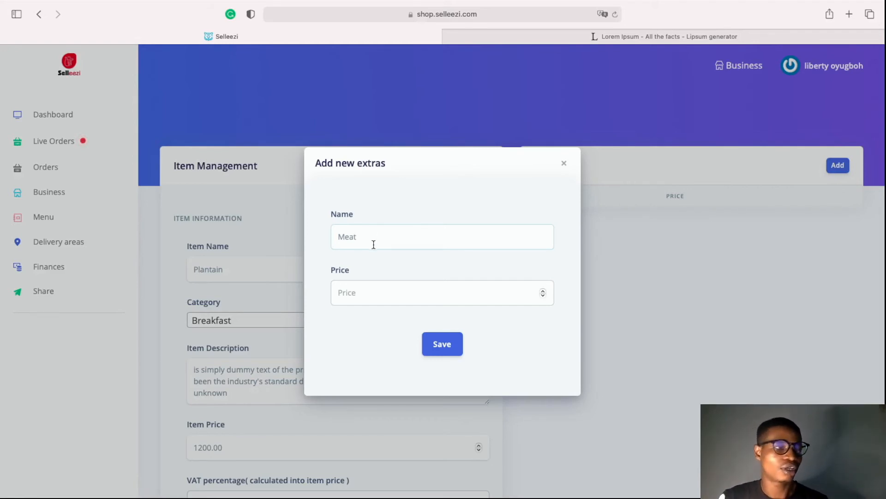
pyautogui.click(362, 292)
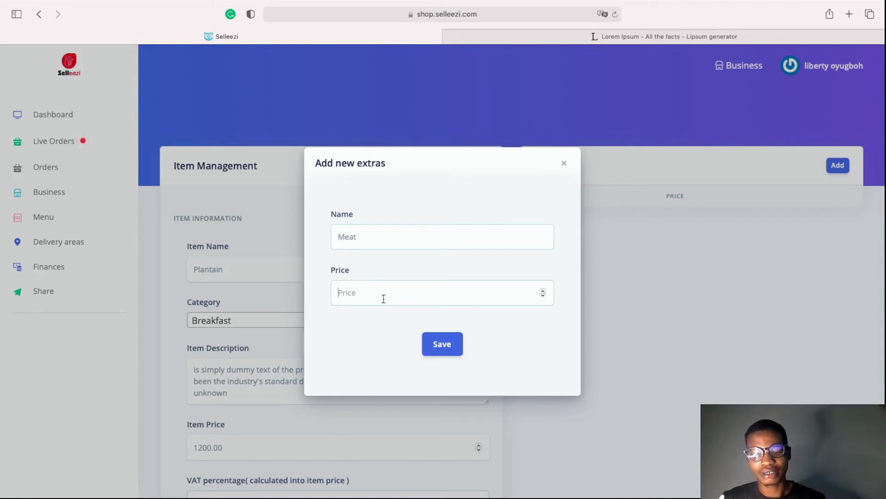
pyautogui.write('4000')
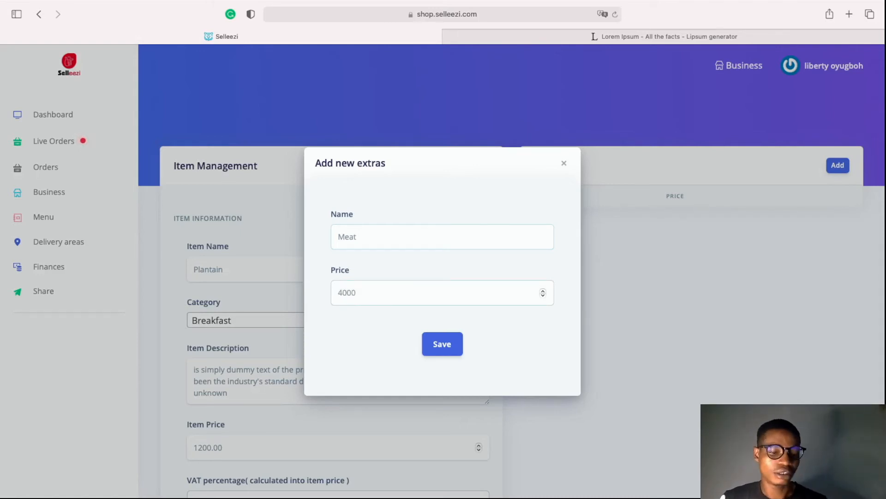
pyautogui.click(445, 350)
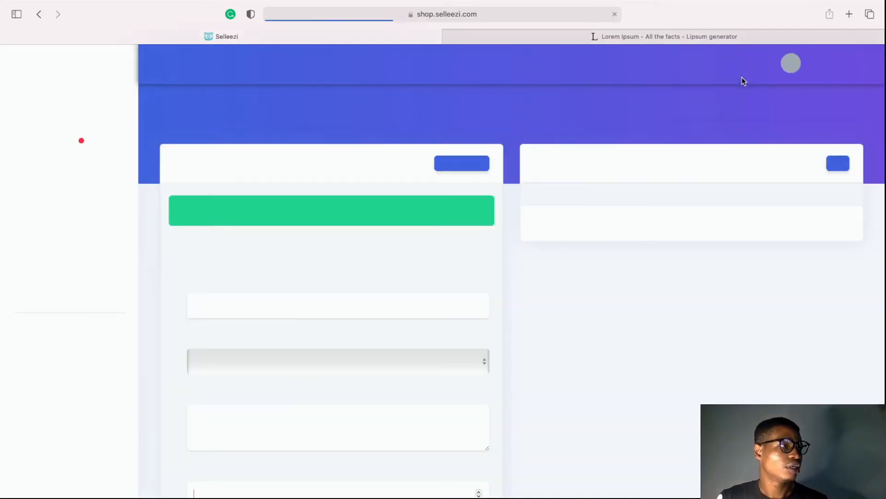
# On the storefront, tick Plantain's +₦400 Meat extra to see the price become NGN 1,600.00
pyautogui.click(726, 65)
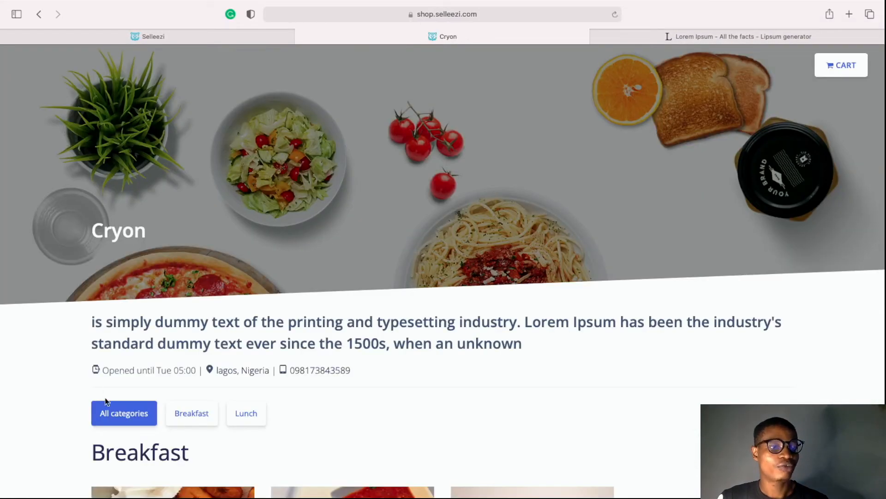
pyautogui.scroll(-4, 161, 400)
pyautogui.click(170, 373)
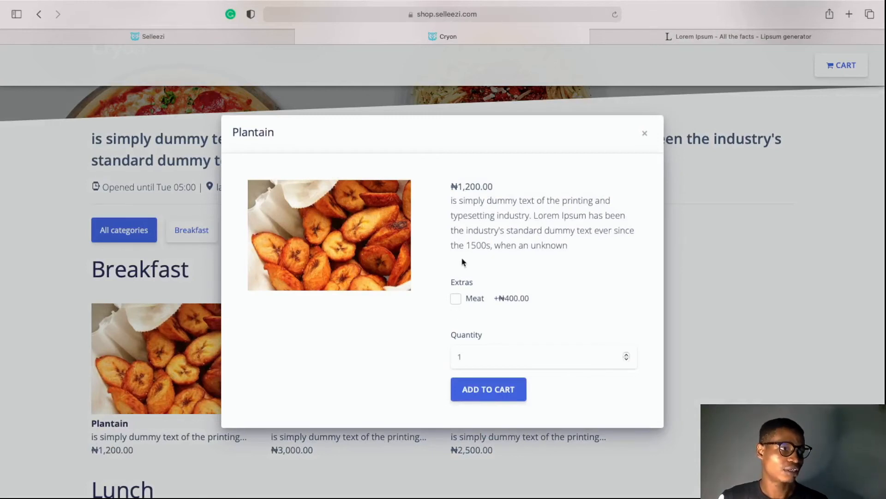
pyautogui.click(455, 298)
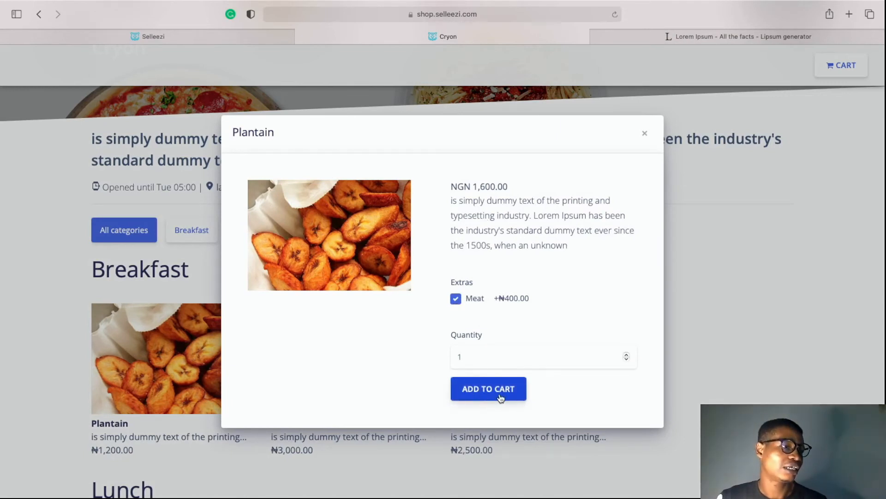
pyautogui.click(645, 136)
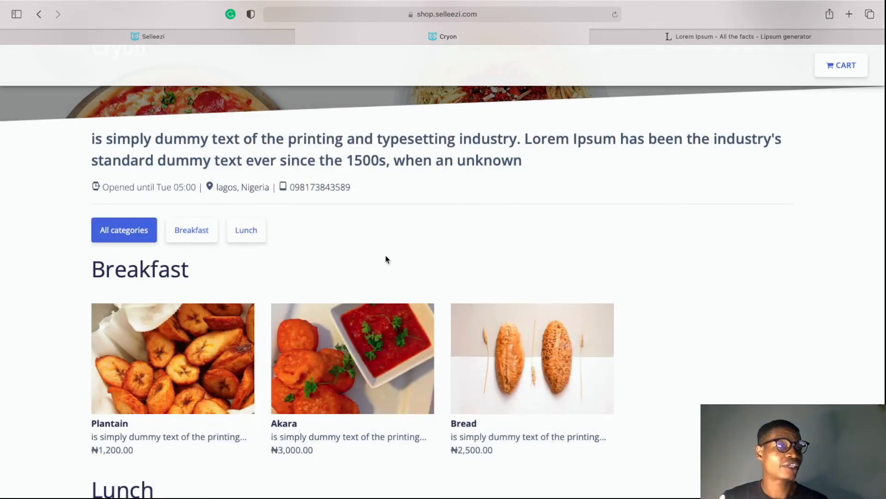
# Back on Plantain's admin page, switch on Enable variants and save the item
pyautogui.click(213, 36)
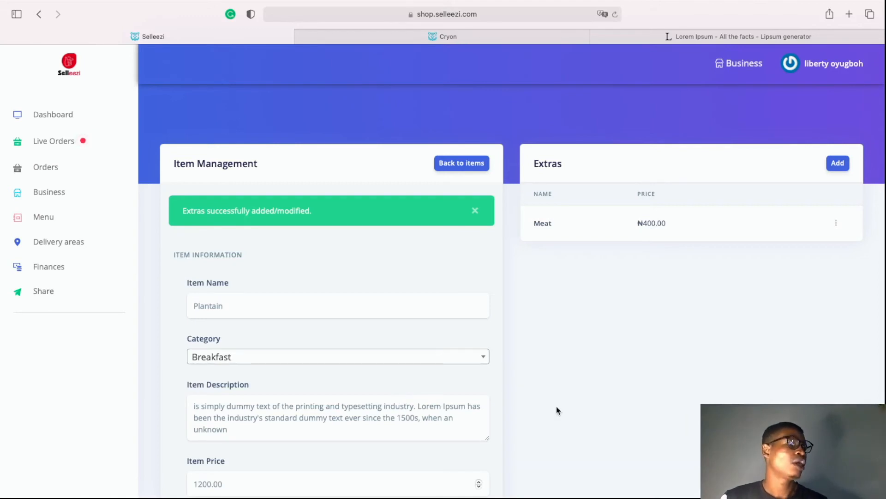
pyautogui.scroll(1, 558, 409)
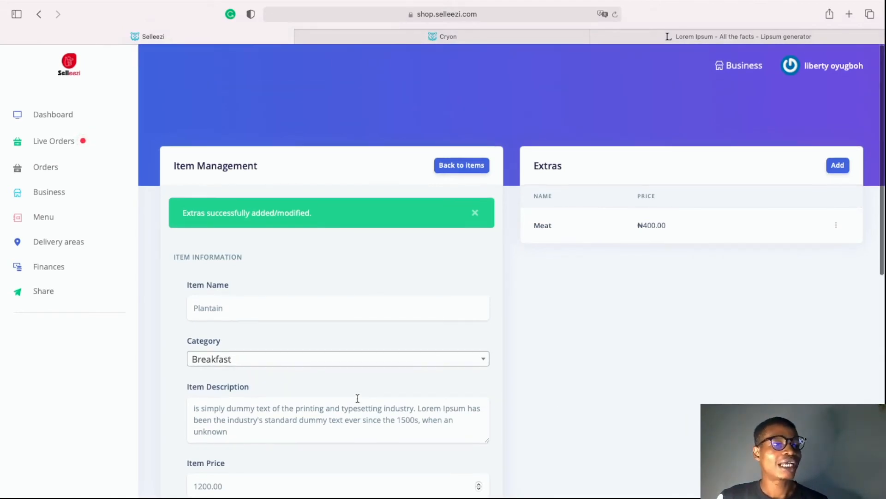
pyautogui.scroll(-3, 358, 398)
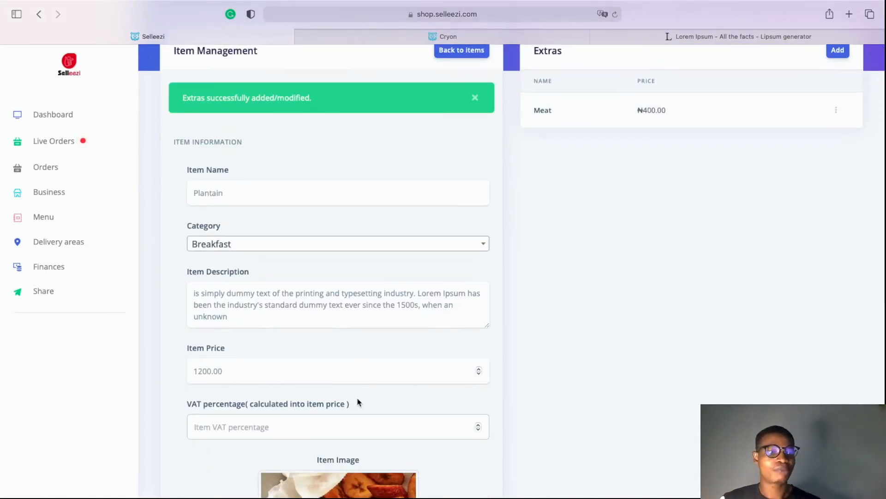
pyautogui.scroll(-8, 357, 401)
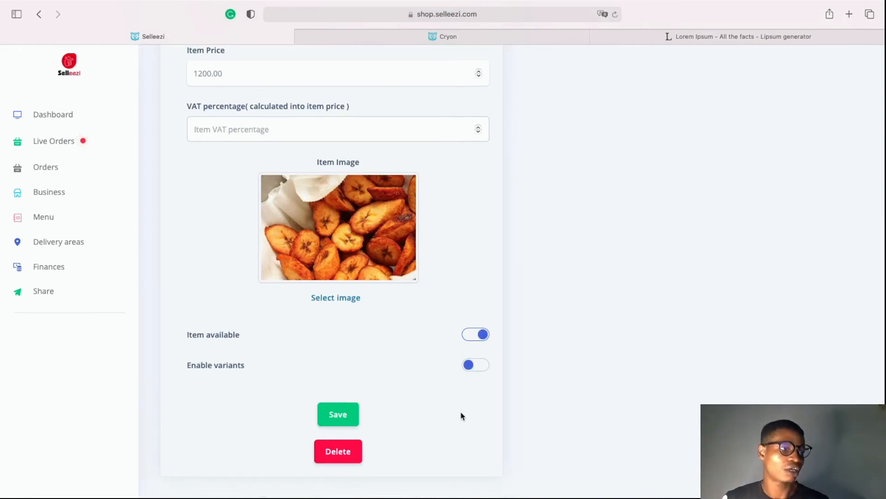
pyautogui.scroll(10, 388, 351)
pyautogui.scroll(-8, 388, 351)
pyautogui.scroll(-3, 388, 352)
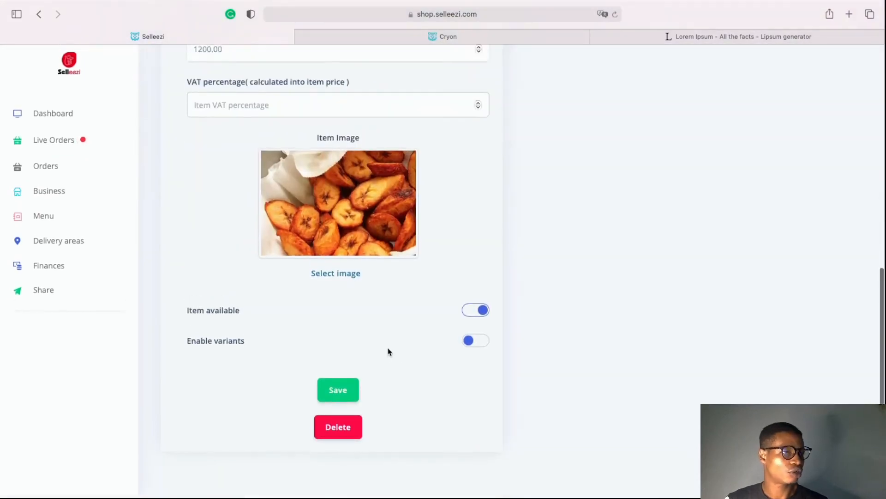
pyautogui.click(476, 341)
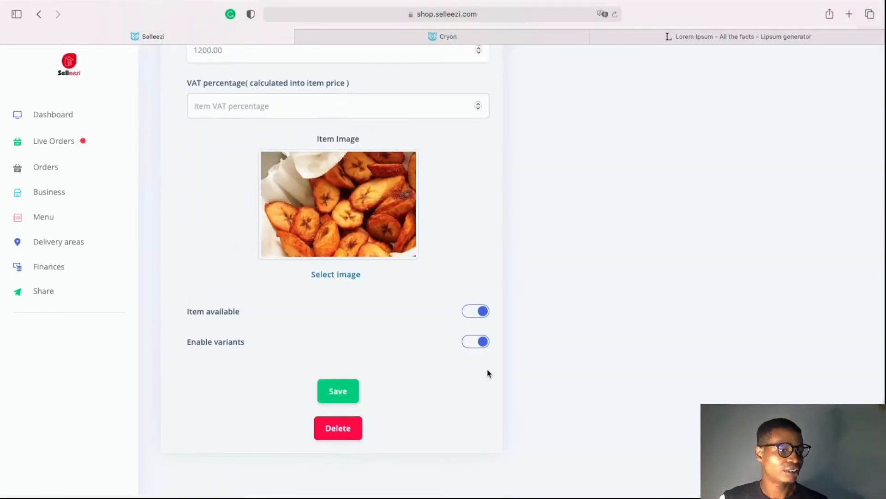
pyautogui.click(337, 390)
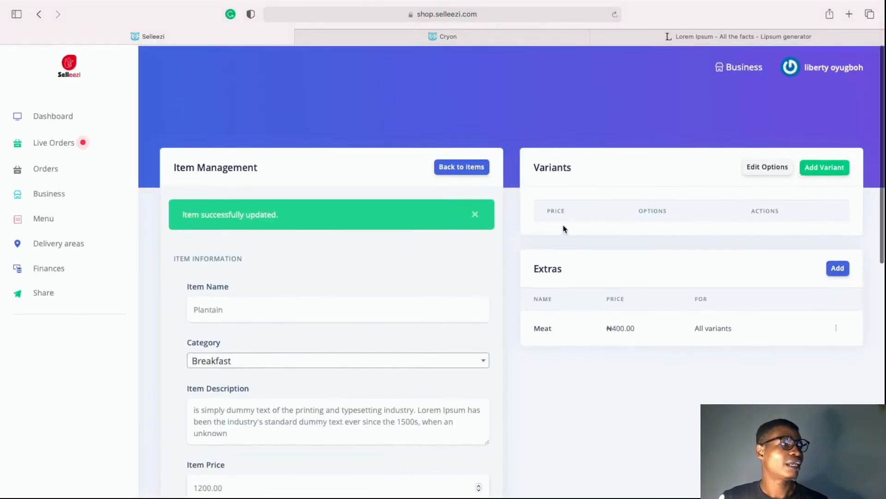
pyautogui.scroll(-2, 563, 229)
# Create a Size option for Plantain with the values Large, Medium and Small
pyautogui.click(762, 141)
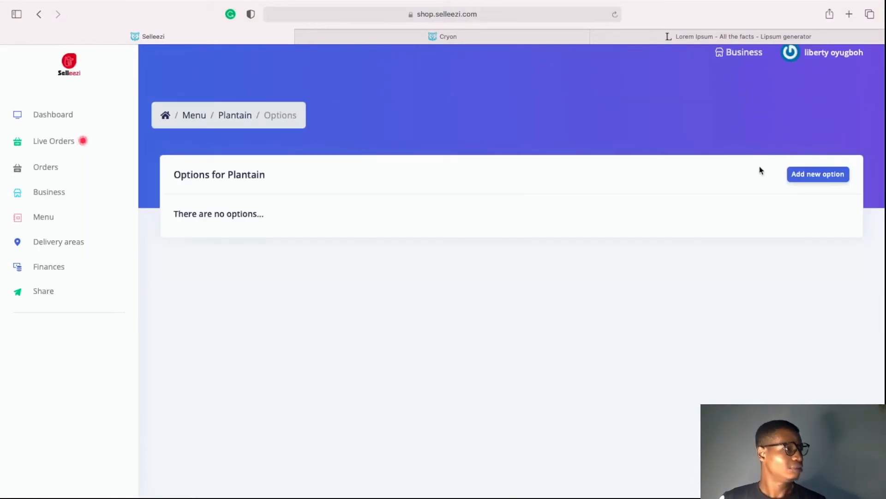
pyautogui.click(808, 179)
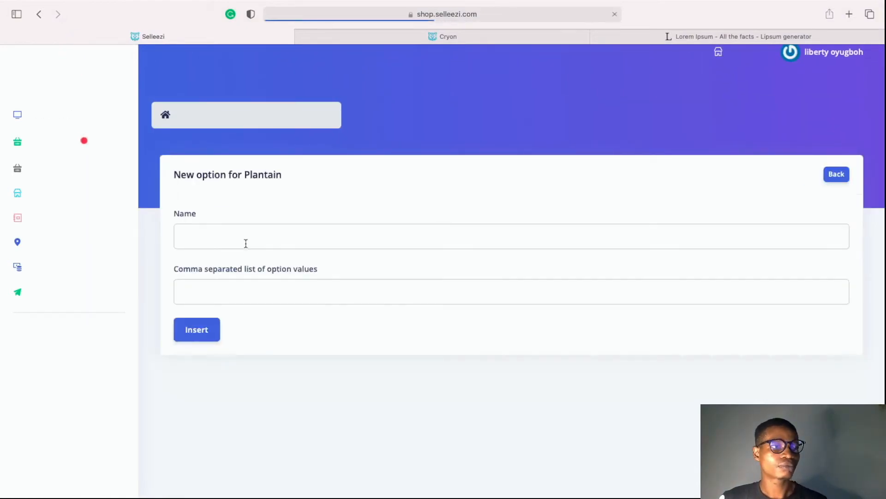
pyautogui.click(218, 237)
pyautogui.write('Size')
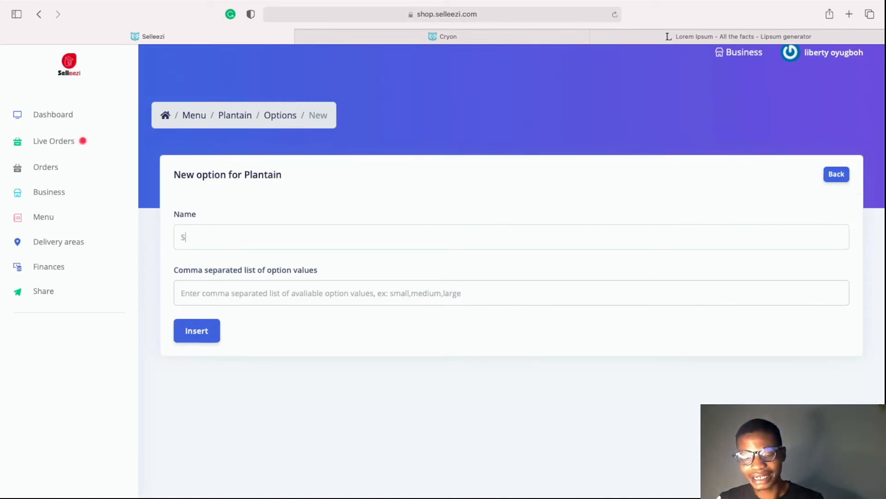
pyautogui.click(226, 291)
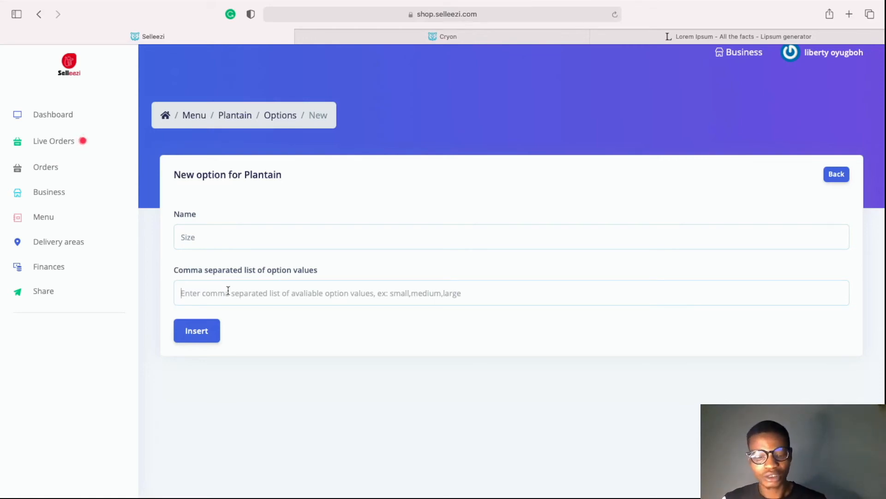
pyautogui.write('Large, Medium,')
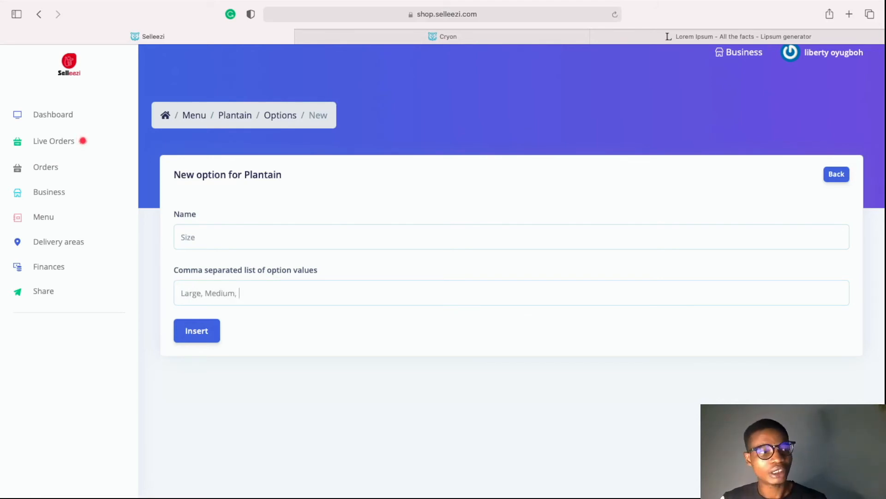
pyautogui.write('mall')
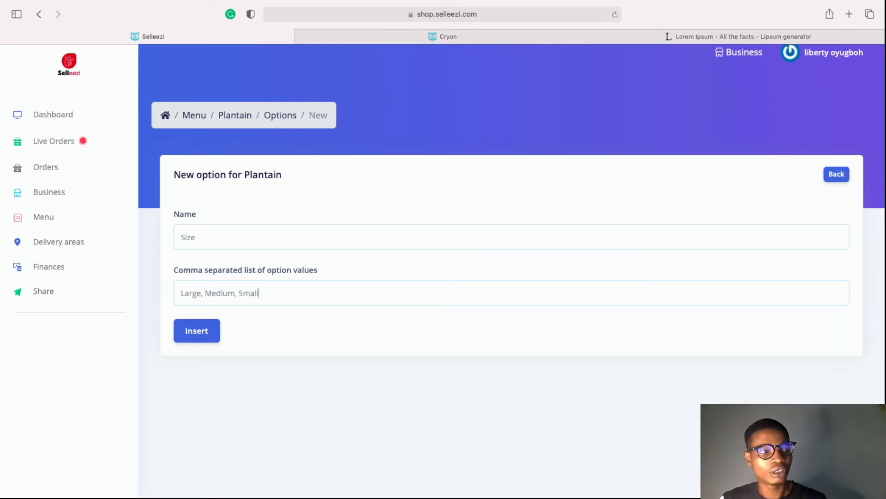
pyautogui.click(198, 333)
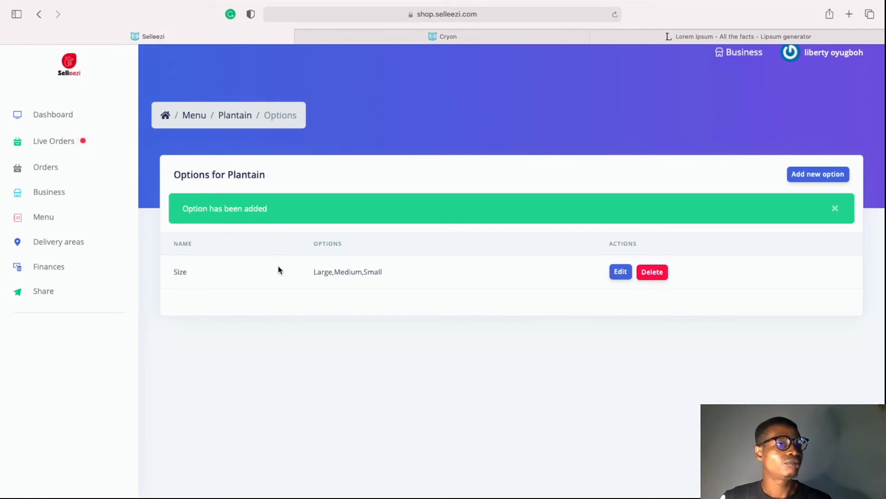
pyautogui.click(48, 218)
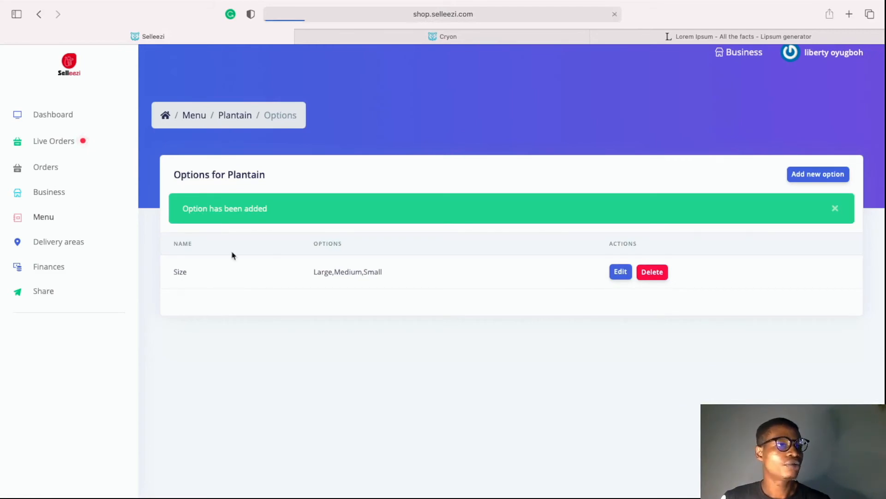
# Open Plantain and add a Large size variant priced 3000
pyautogui.scroll(-3, 288, 353)
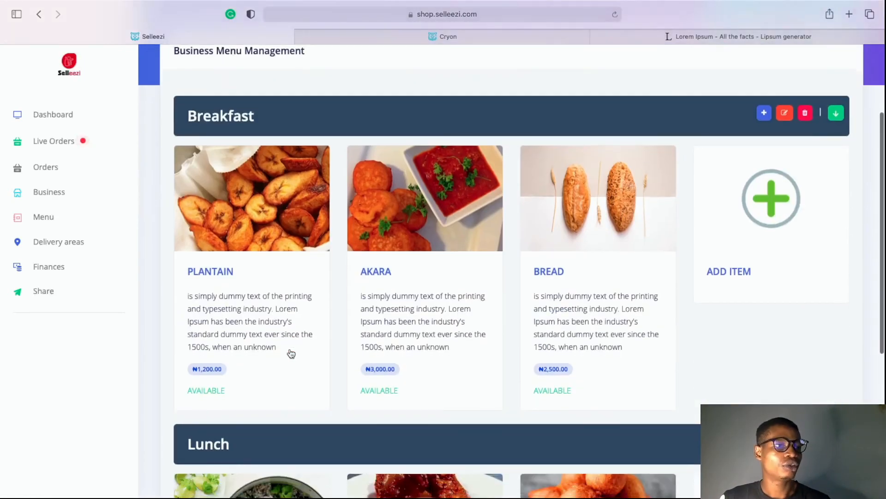
pyautogui.click(237, 250)
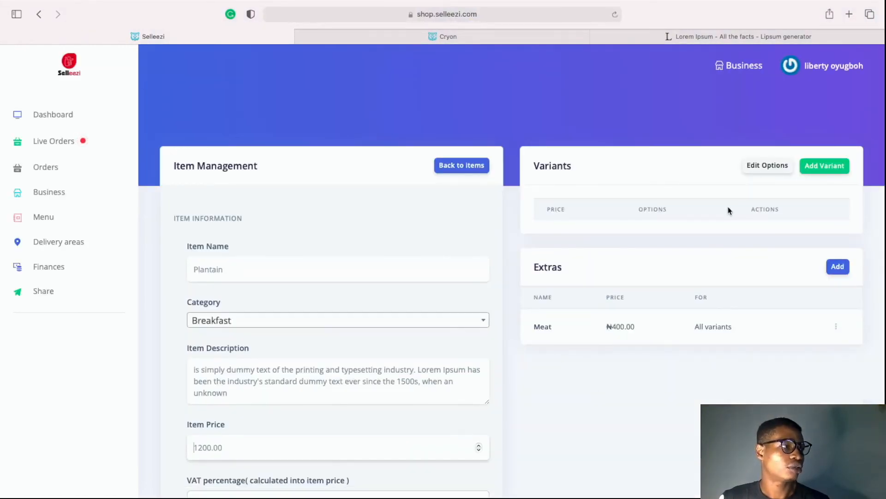
pyautogui.click(824, 166)
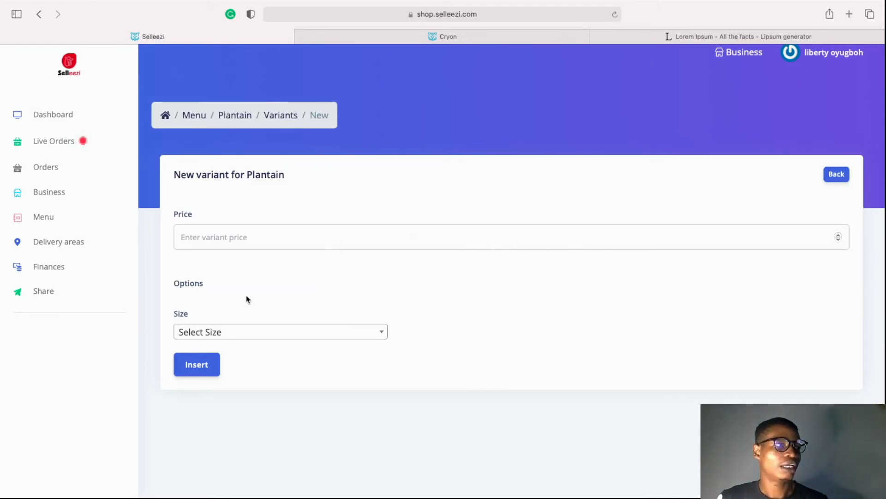
pyautogui.click(220, 336)
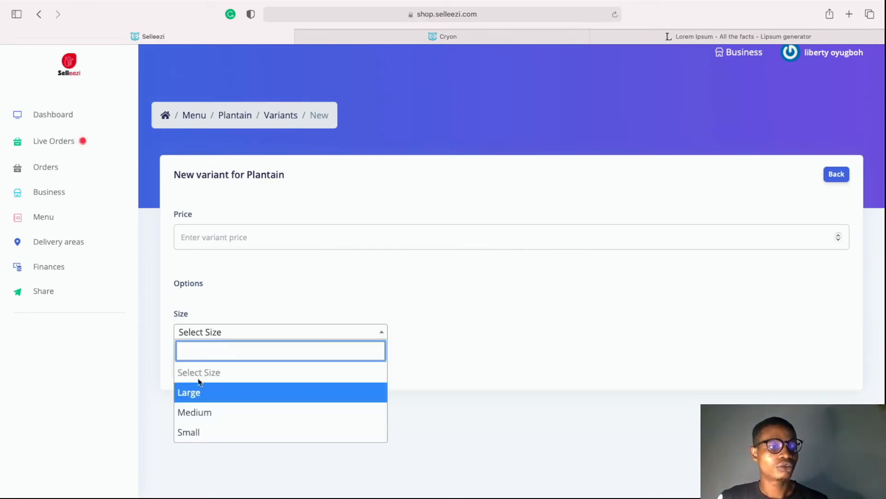
pyautogui.click(194, 391)
pyautogui.click(234, 239)
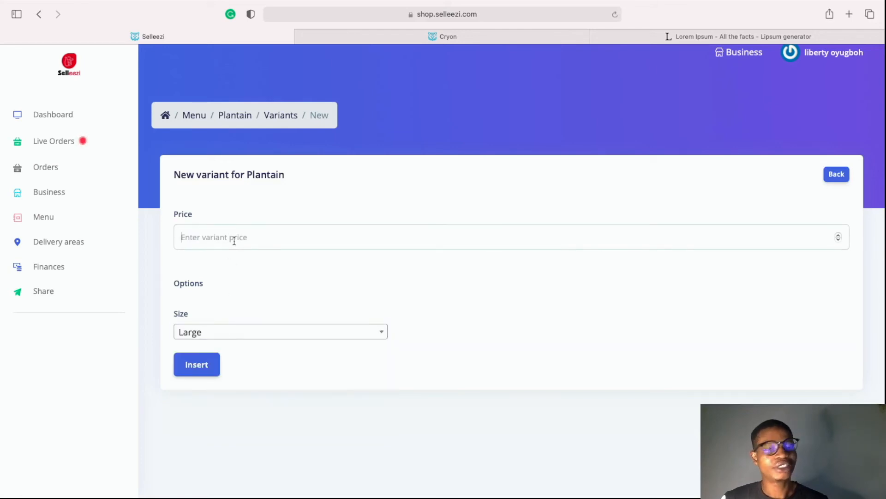
pyautogui.write('3000')
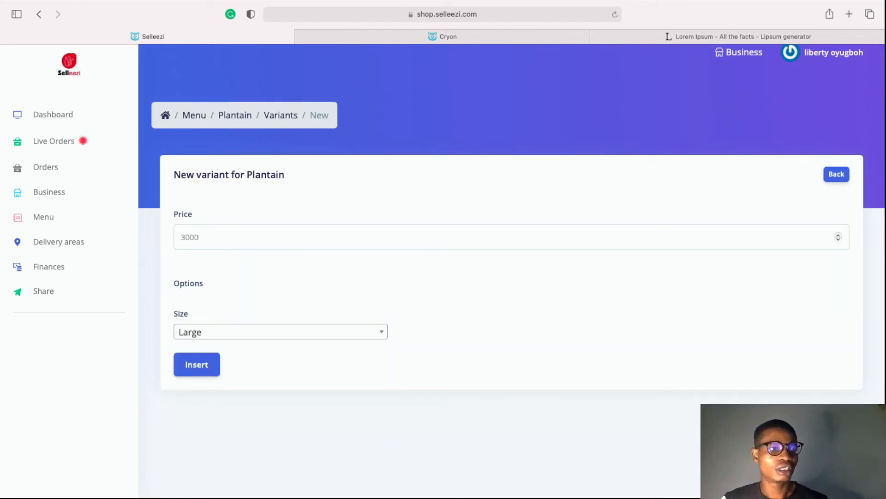
pyautogui.click(195, 364)
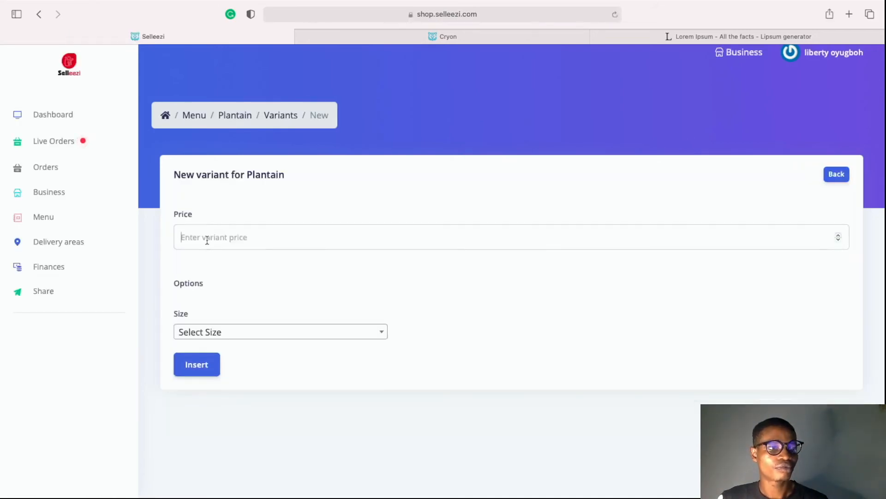
# Add Medium (2000) and Small (1000) size variants to Plantain
pyautogui.click(207, 240)
pyautogui.write('2000')
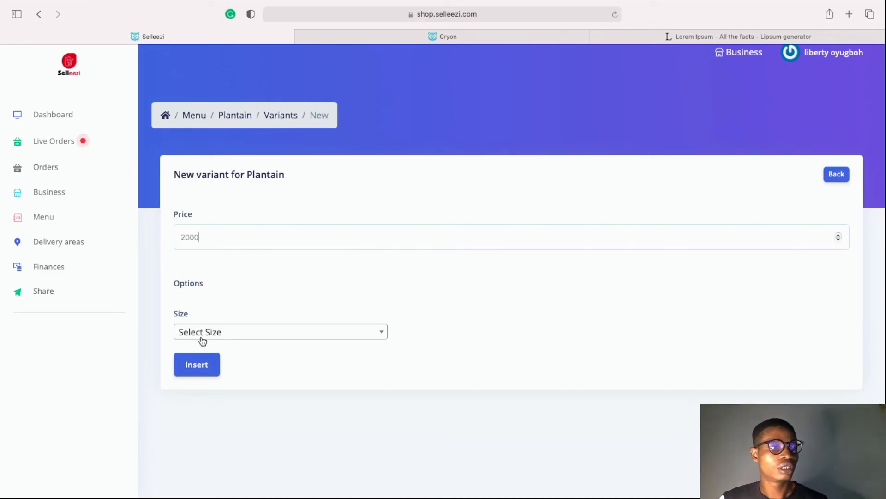
pyautogui.click(202, 341)
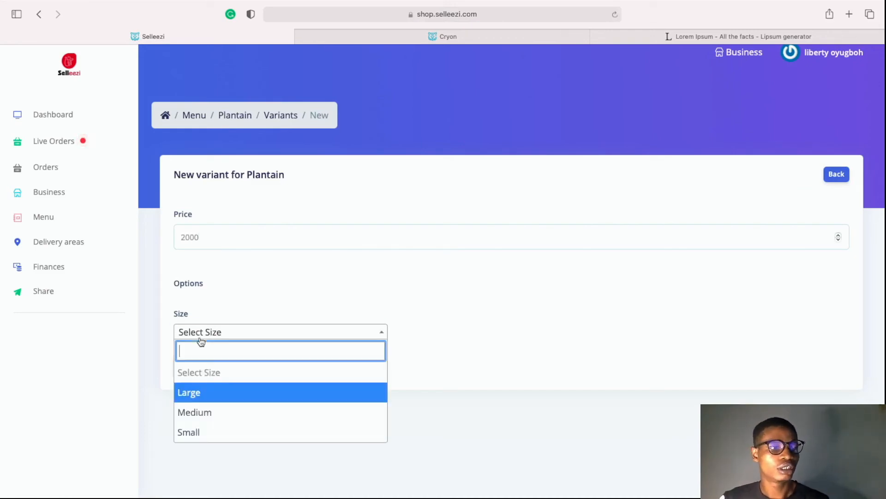
pyautogui.click(206, 411)
pyautogui.click(195, 374)
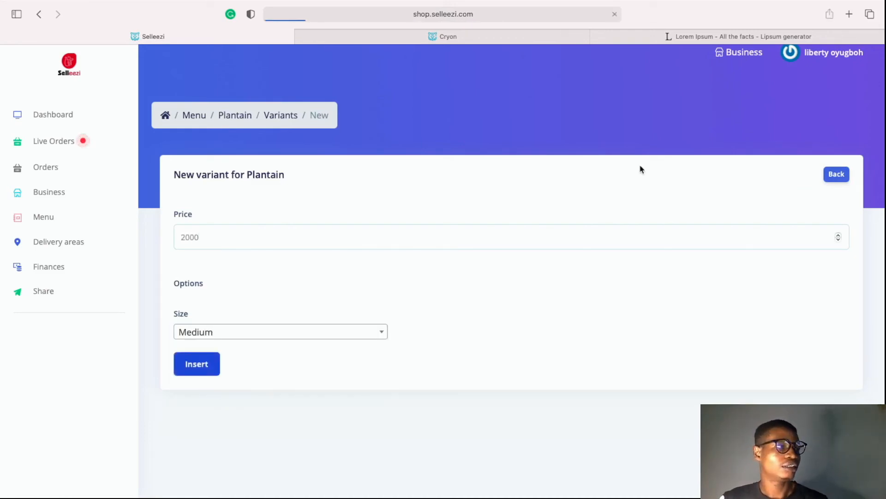
pyautogui.click(827, 178)
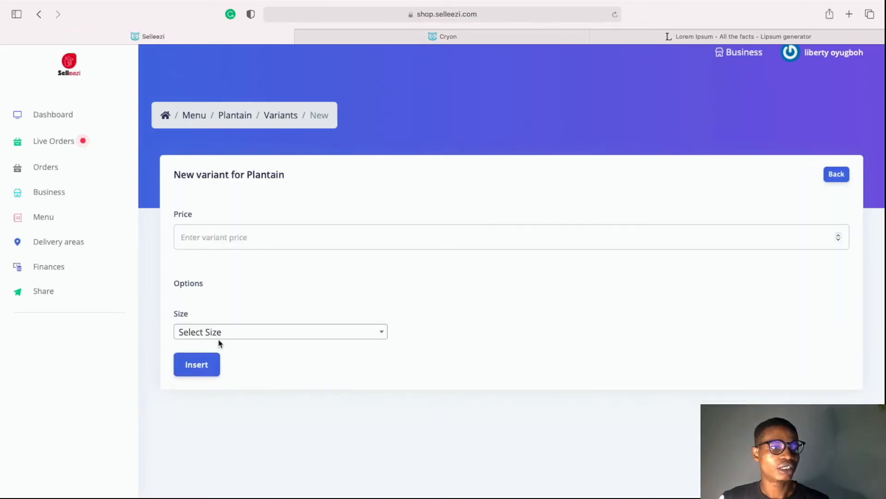
pyautogui.click(218, 236)
pyautogui.write('1000')
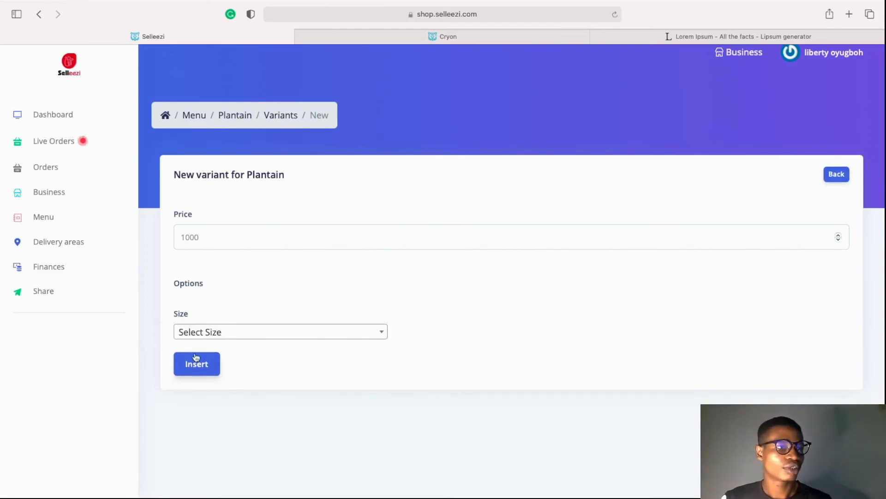
pyautogui.moveTo(221, 364); pyautogui.dragTo(204, 320)
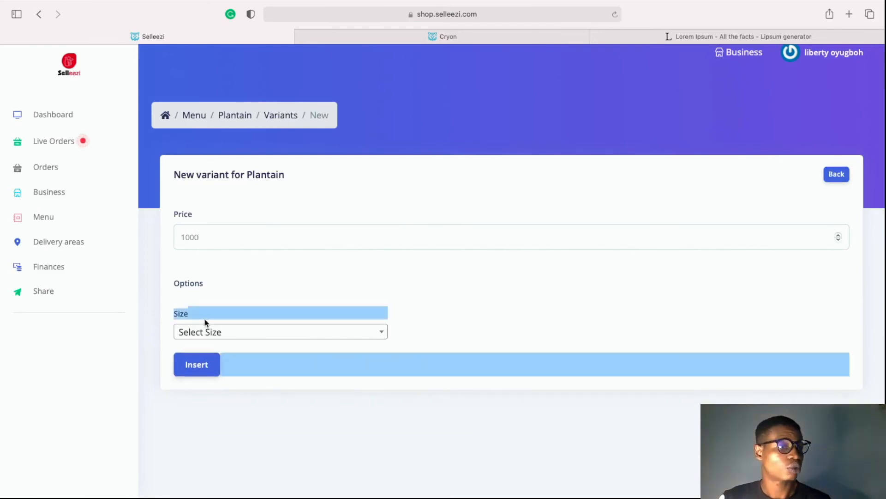
pyautogui.click(210, 332)
pyautogui.click(192, 431)
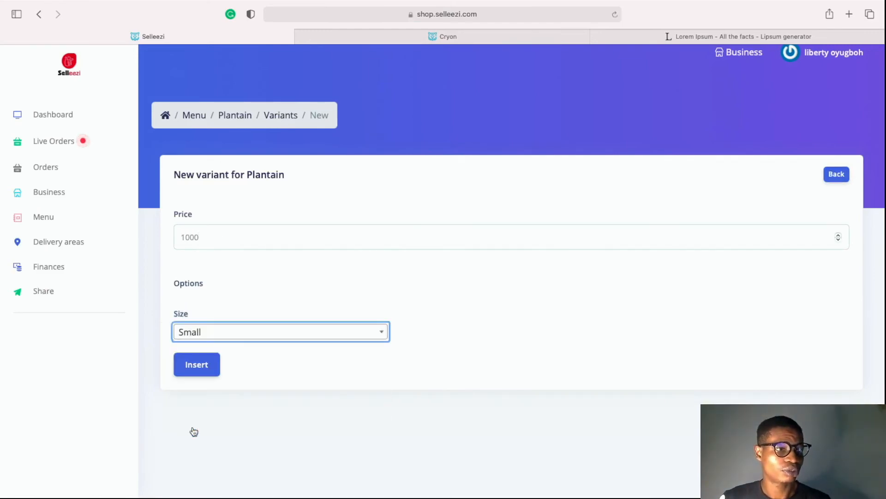
pyautogui.click(198, 372)
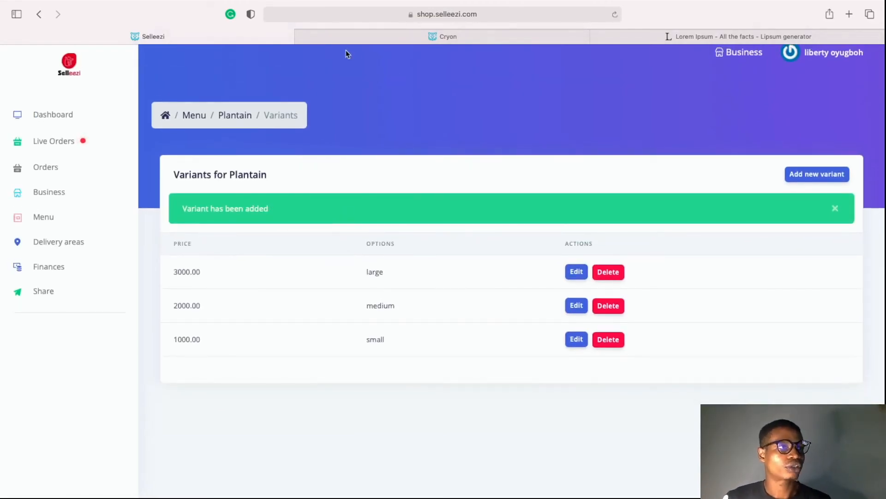
# Switch to the Cryon storefront and reload it to show the new variants
pyautogui.click(379, 36)
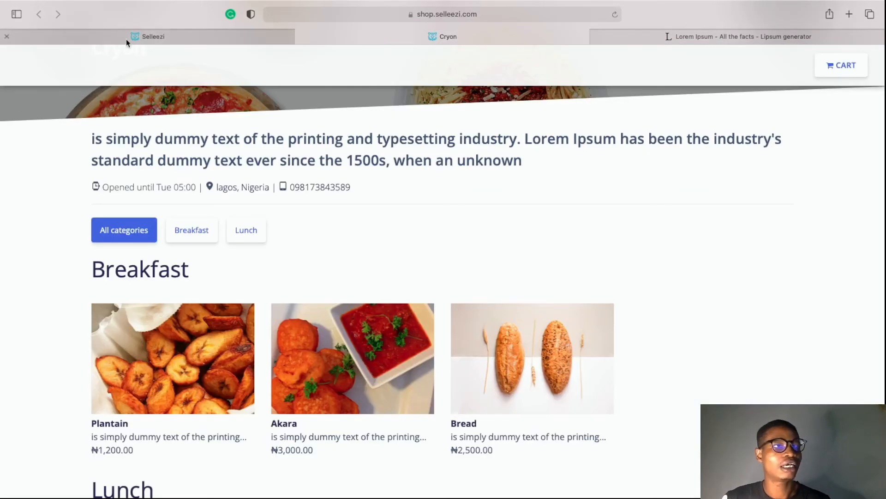
pyautogui.click(614, 15)
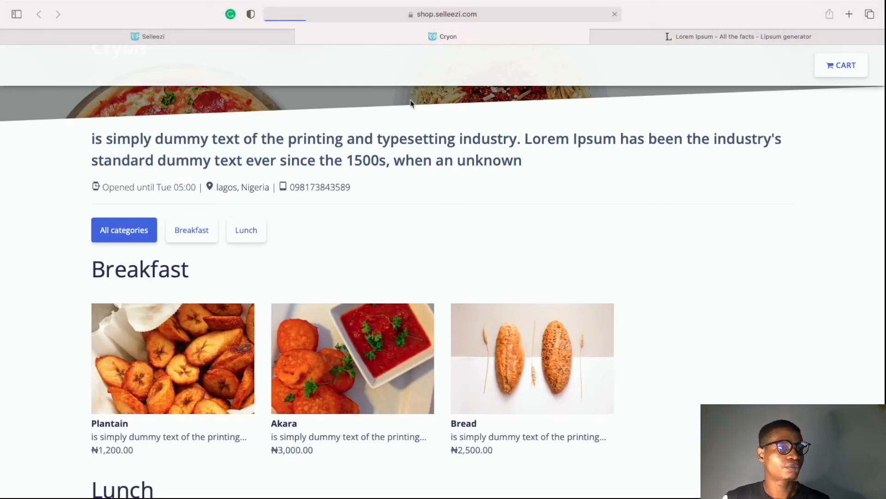
pyautogui.scroll(-4, 253, 319)
pyautogui.scroll(-3, 252, 318)
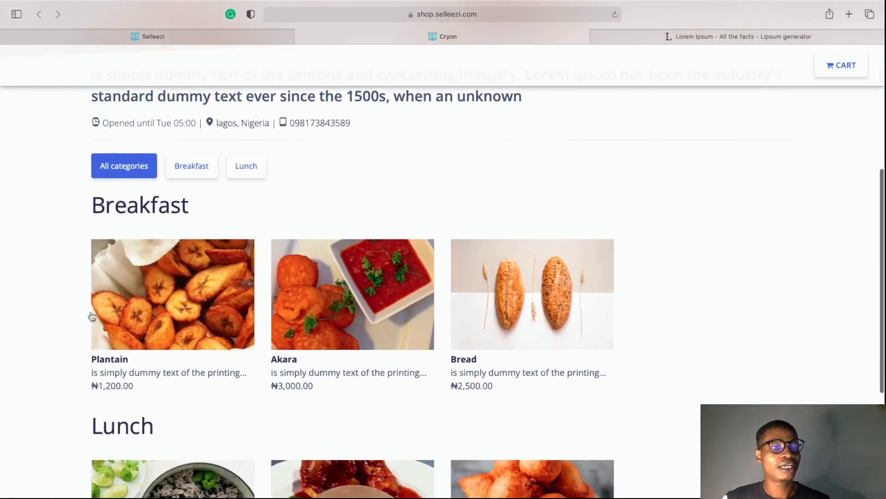
# Add a large Plantain with the Meat extra to the cart and check out at NGN 3,400.00
pyautogui.click(164, 291)
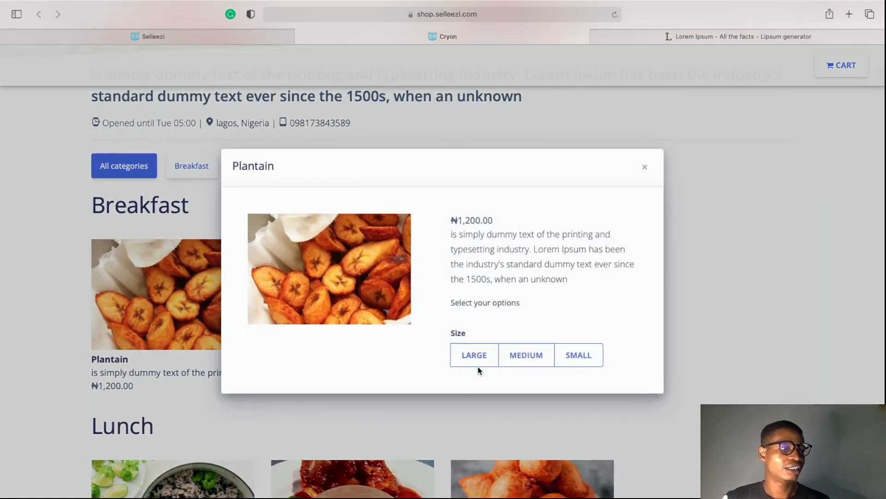
pyautogui.click(525, 366)
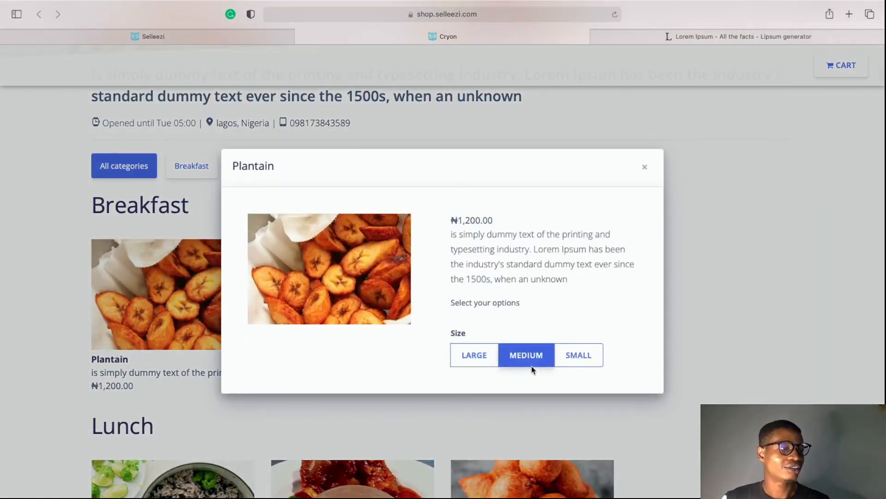
pyautogui.click(518, 356)
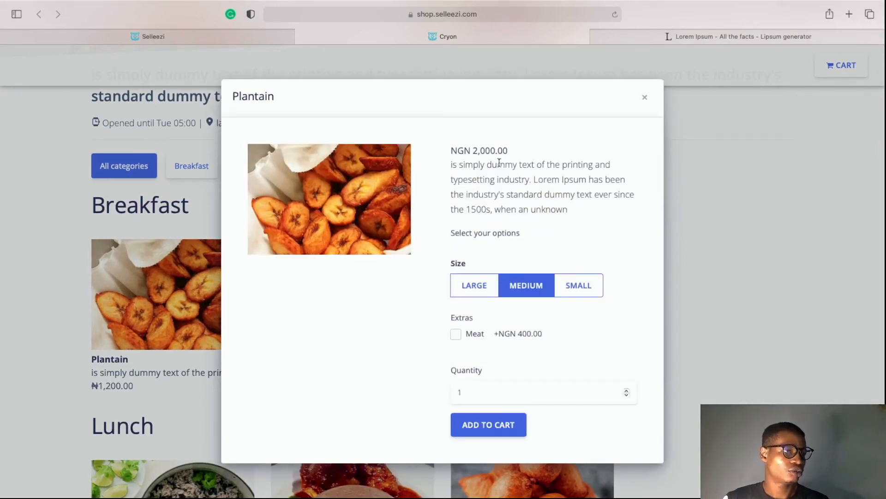
pyautogui.click(485, 289)
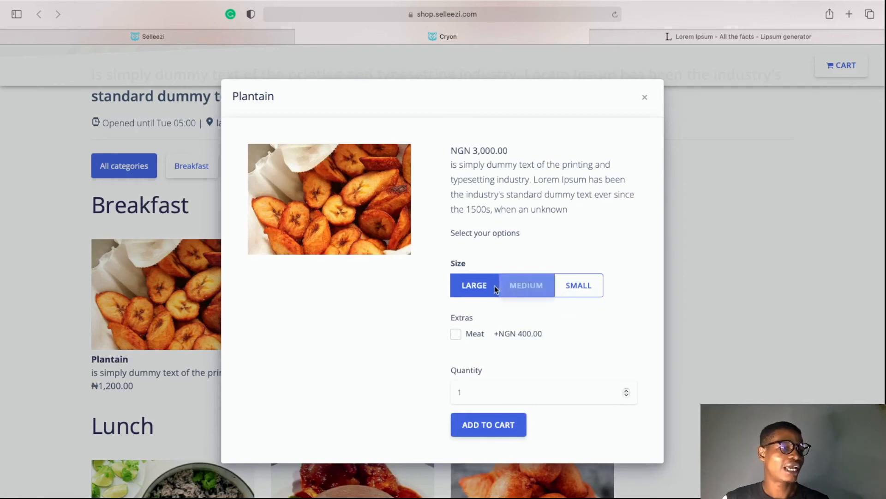
pyautogui.click(456, 336)
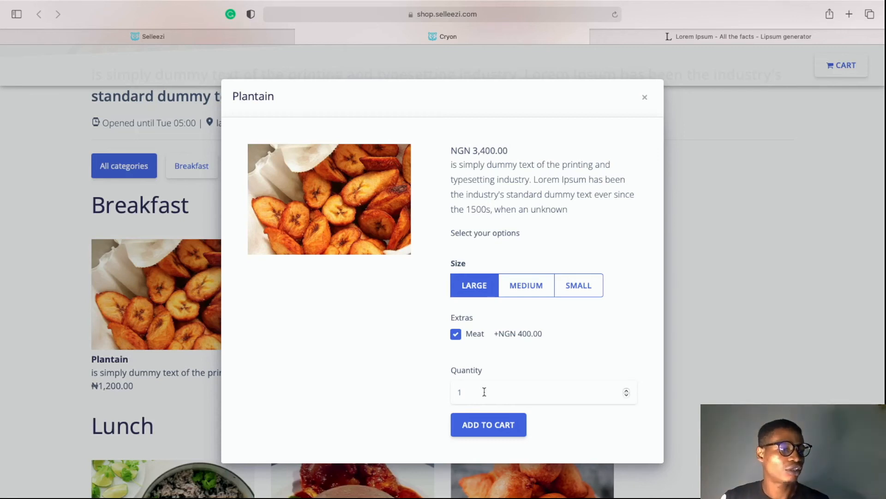
pyautogui.click(486, 424)
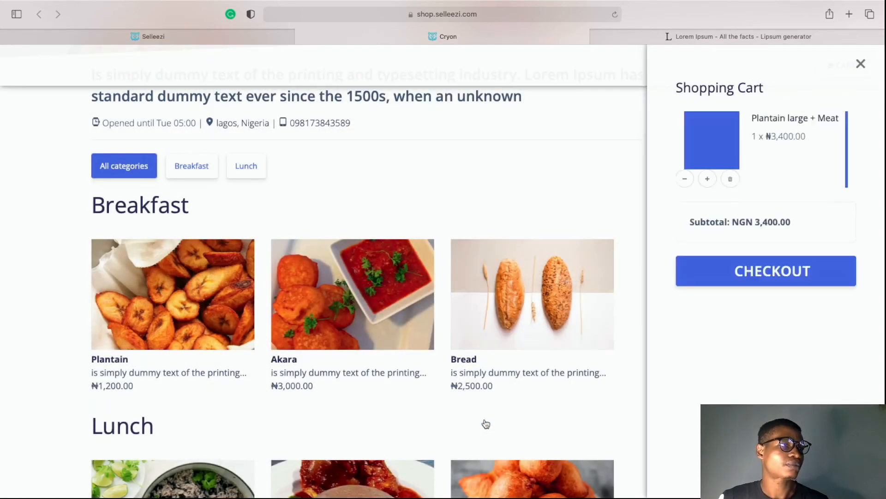
pyautogui.click(756, 274)
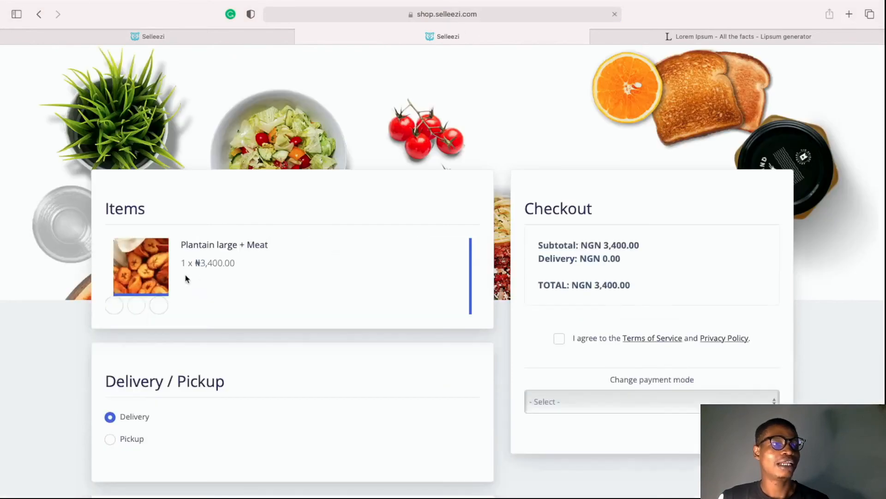
# Switch the order to delivery and review the available delivery areas without choosing one
pyautogui.scroll(-3, 187, 277)
pyautogui.scroll(-2, 281, 199)
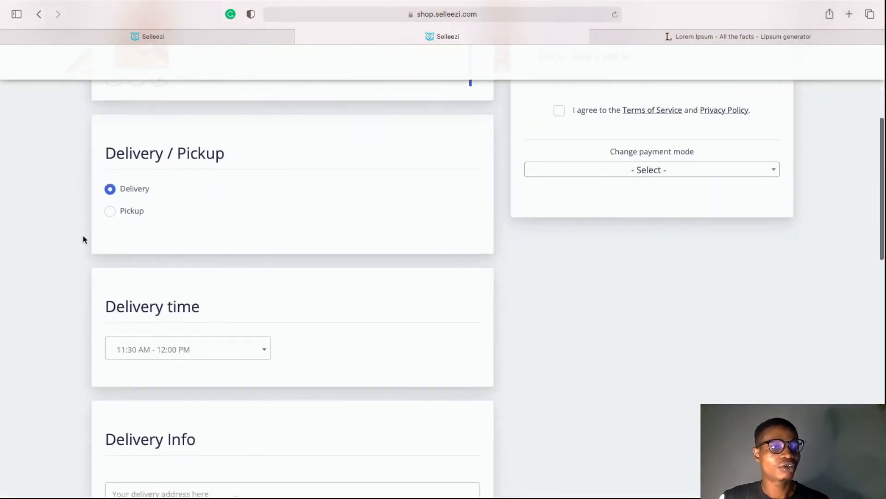
pyautogui.click(110, 212)
pyautogui.scroll(-2, 181, 285)
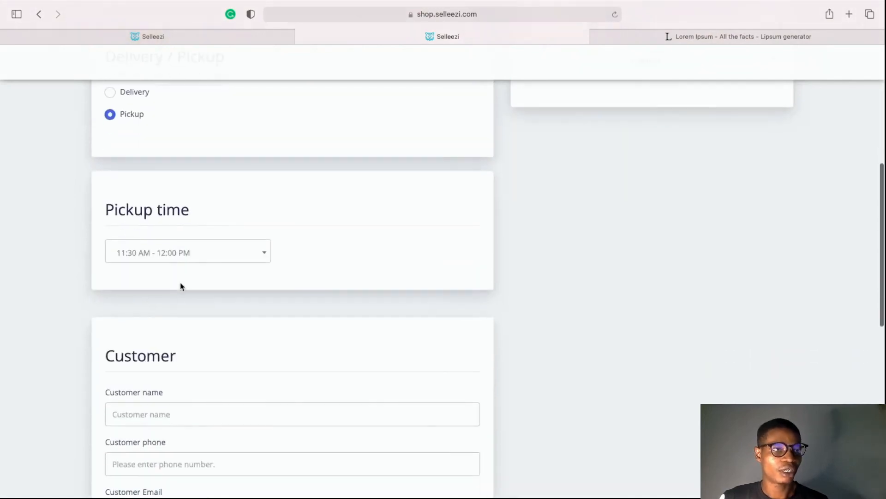
pyautogui.click(110, 92)
pyautogui.scroll(-3, 142, 384)
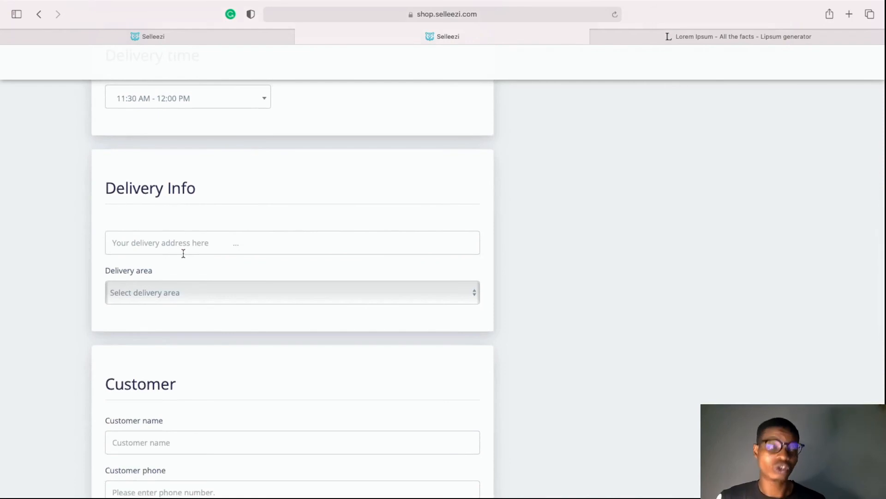
pyautogui.scroll(-2, 180, 258)
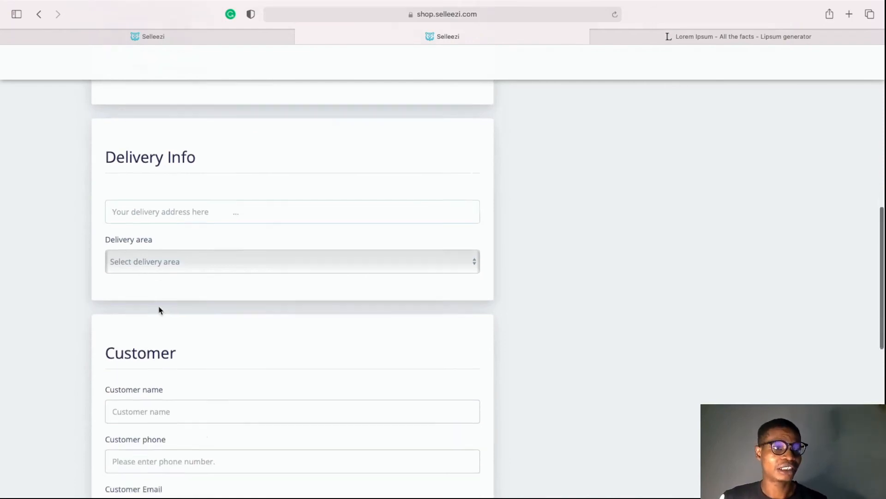
pyautogui.click(190, 234)
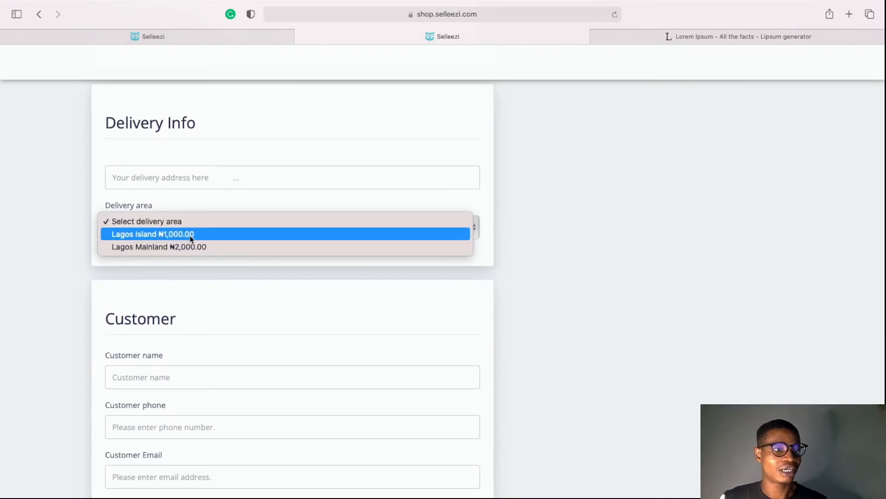
pyautogui.click(131, 333)
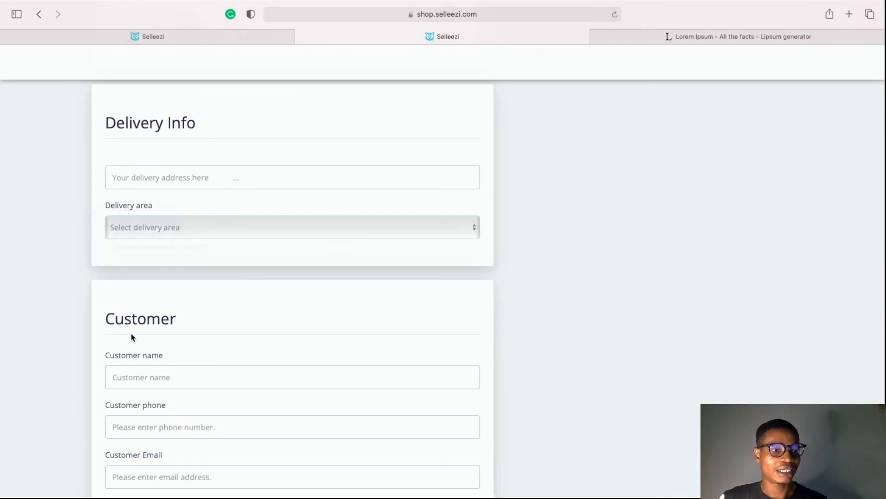
# Set the order back to pickup and keep the 11:30 AM - 12:00 PM pickup slot
pyautogui.scroll(-2, 131, 333)
pyautogui.scroll(10, 145, 290)
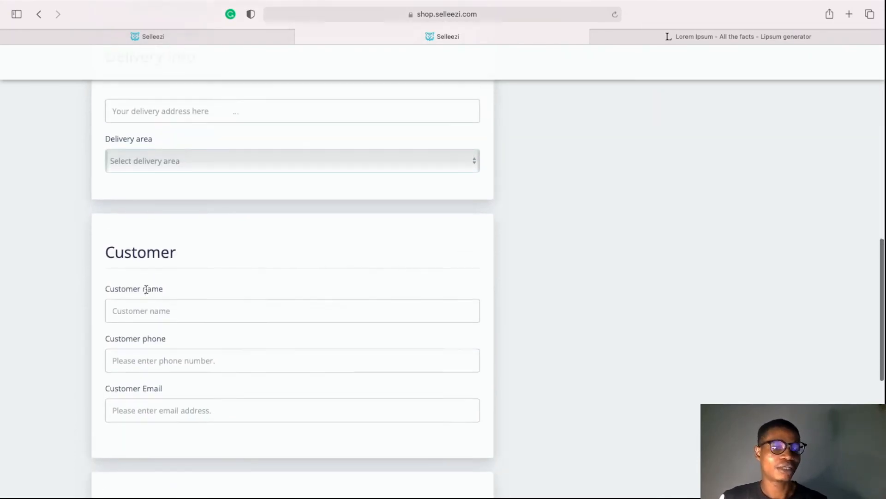
pyautogui.click(112, 285)
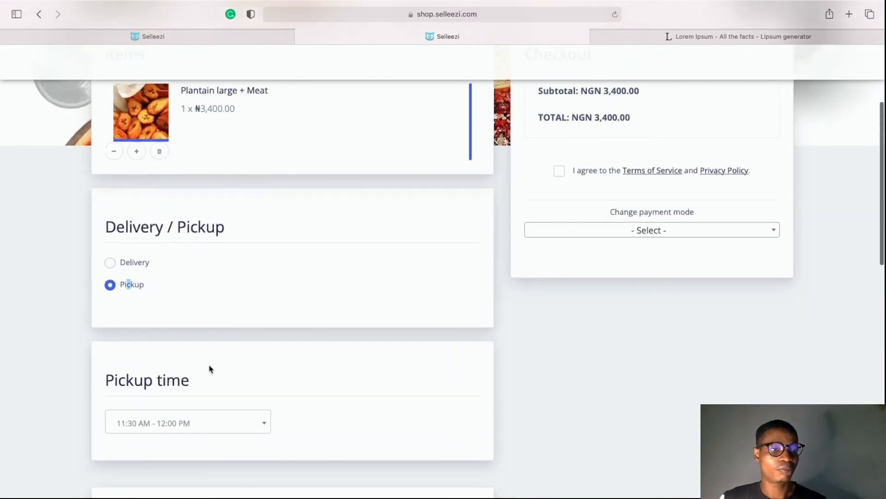
pyautogui.scroll(-5, 209, 368)
pyautogui.scroll(-3, 158, 280)
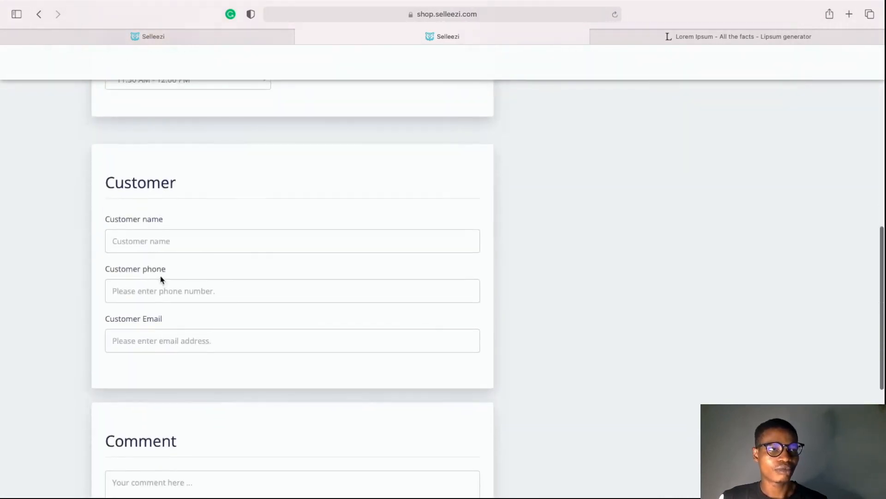
pyautogui.scroll(2, 160, 279)
pyautogui.click(235, 140)
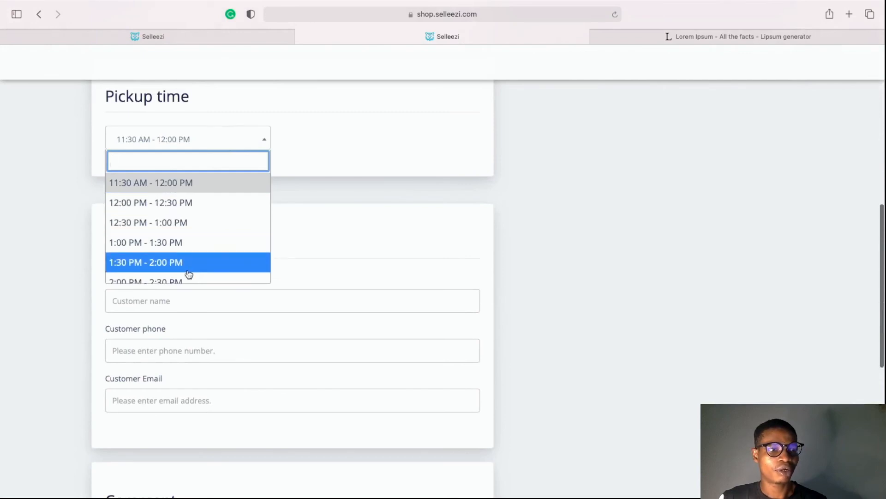
pyautogui.click(318, 219)
pyautogui.scroll(-1, 314, 300)
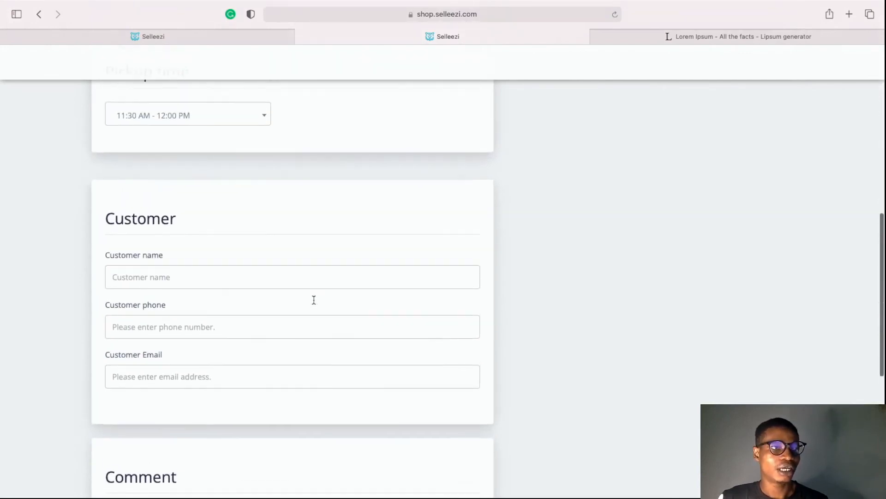
pyautogui.click(235, 121)
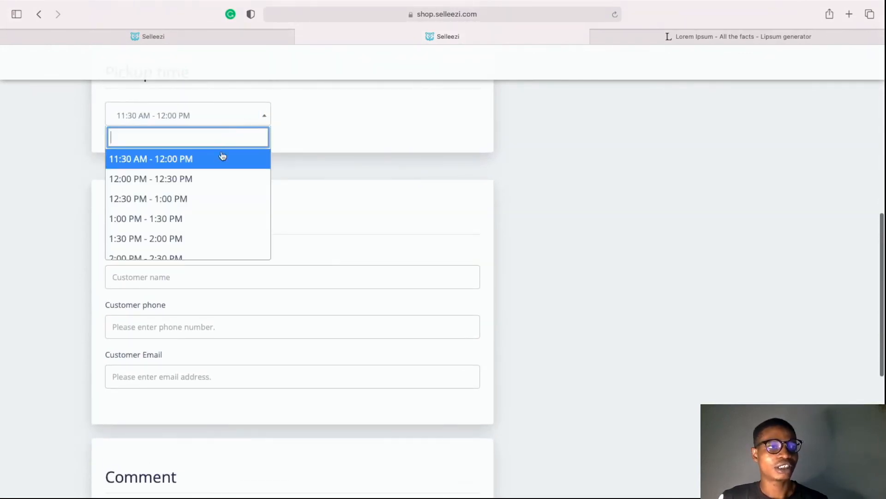
pyautogui.click(362, 225)
pyautogui.scroll(-3, 363, 226)
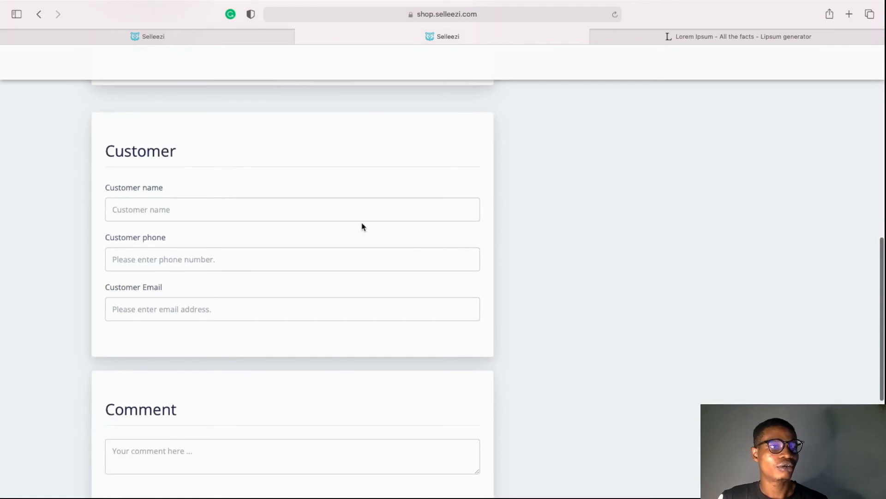
# Enter the customer's full name, phone number and the start of their e-mail address in the checkout form
pyautogui.click(192, 209)
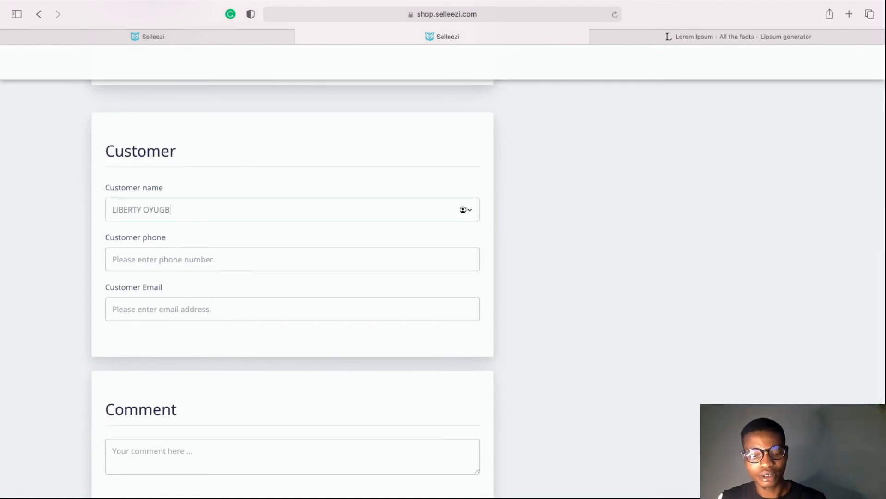
pyautogui.click(191, 259)
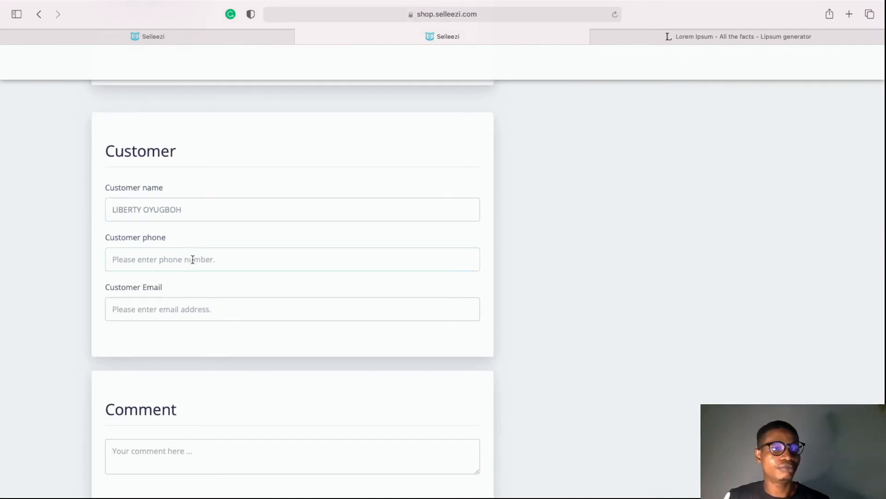
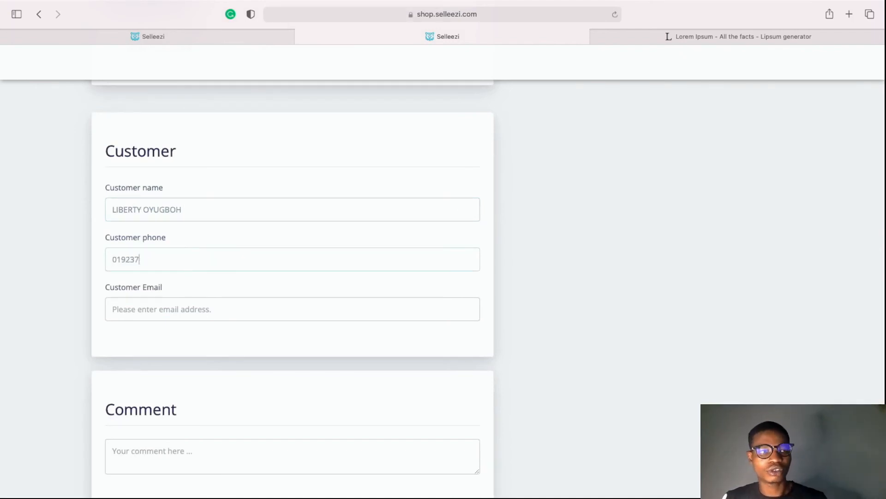
pyautogui.click(209, 306)
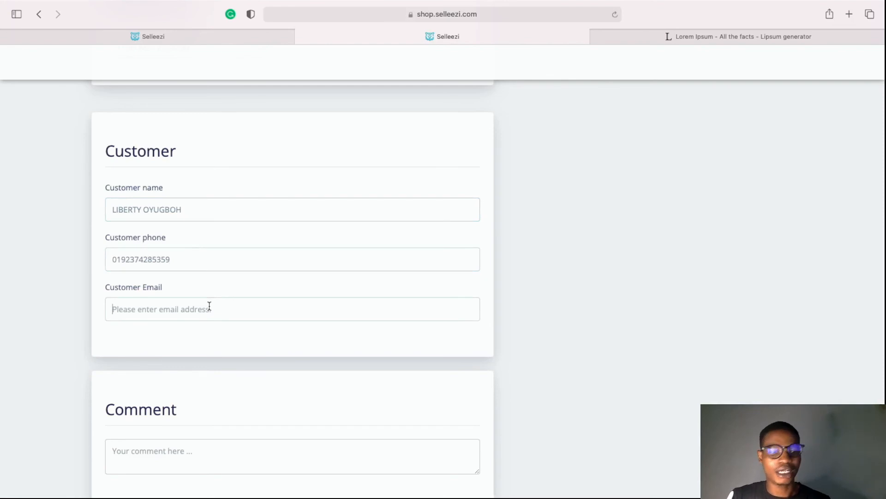
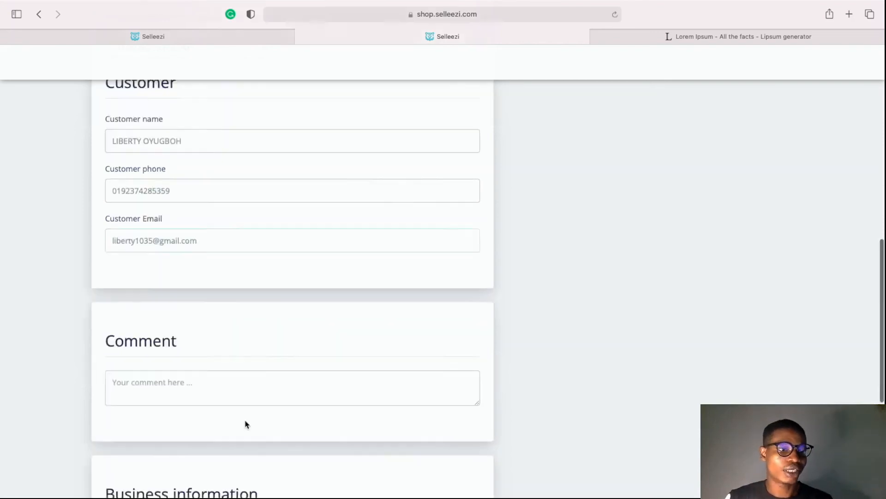
pyautogui.scroll(-5, 246, 423)
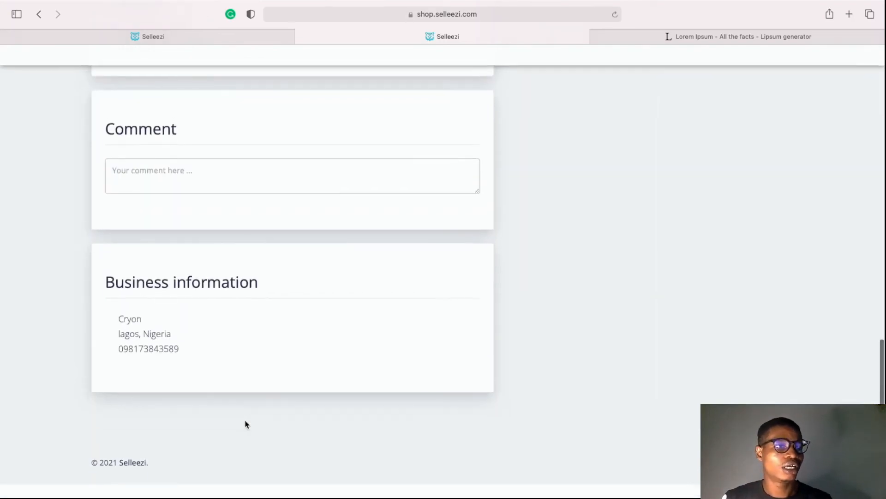
pyautogui.scroll(2, 247, 418)
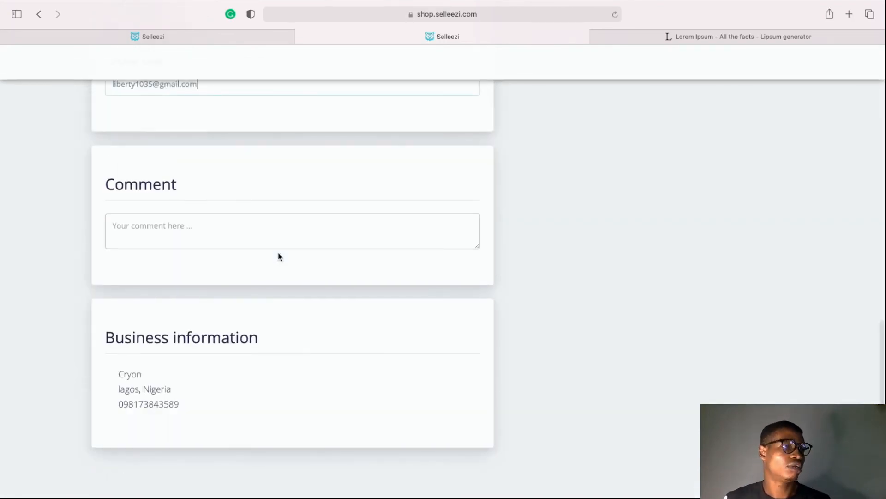
pyautogui.scroll(5, 279, 256)
pyautogui.scroll(-2, 277, 400)
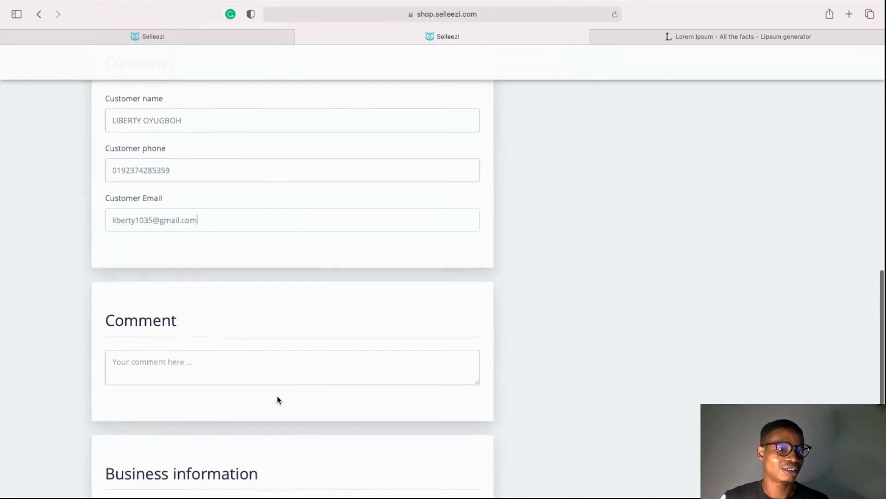
# Accept the terms of service and set the payment mode to Pay online
pyautogui.scroll(10, 592, 303)
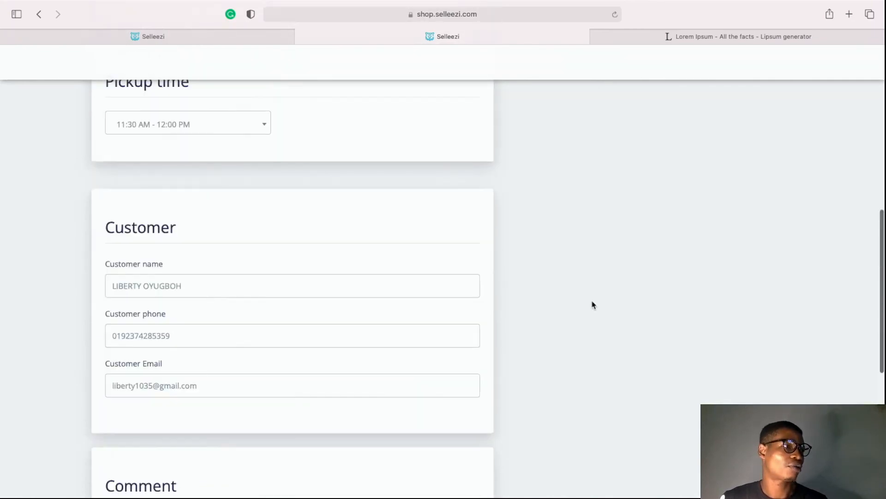
pyautogui.scroll(1, 617, 192)
pyautogui.click(560, 214)
pyautogui.click(619, 272)
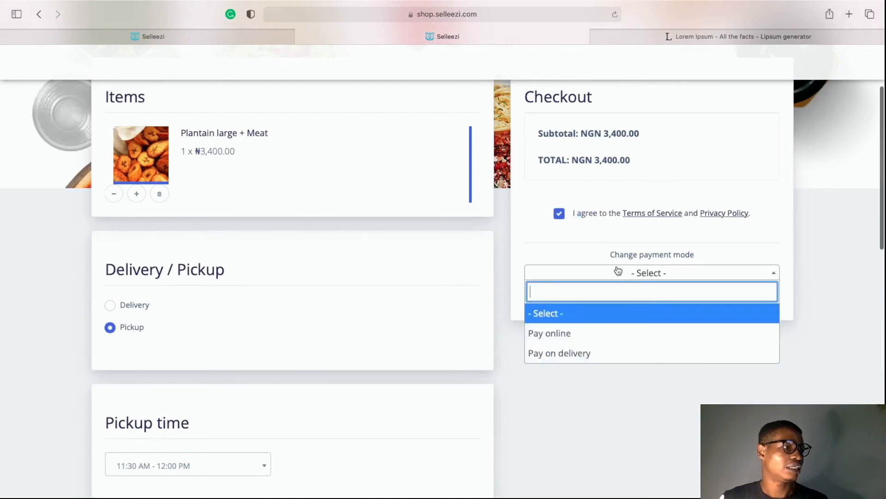
pyautogui.click(592, 342)
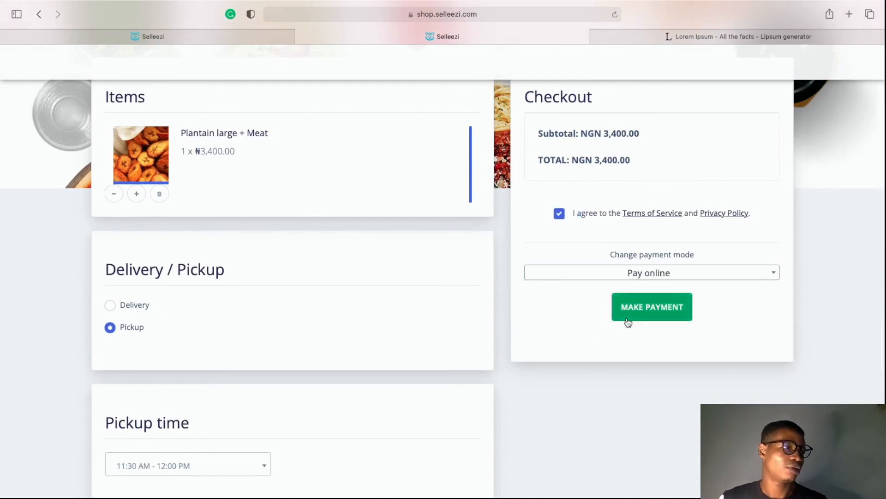
# Start the NGN 3,400.00 Flutterwave payment, then cancel it and dismiss the Transaction cancelled notice
pyautogui.click(628, 318)
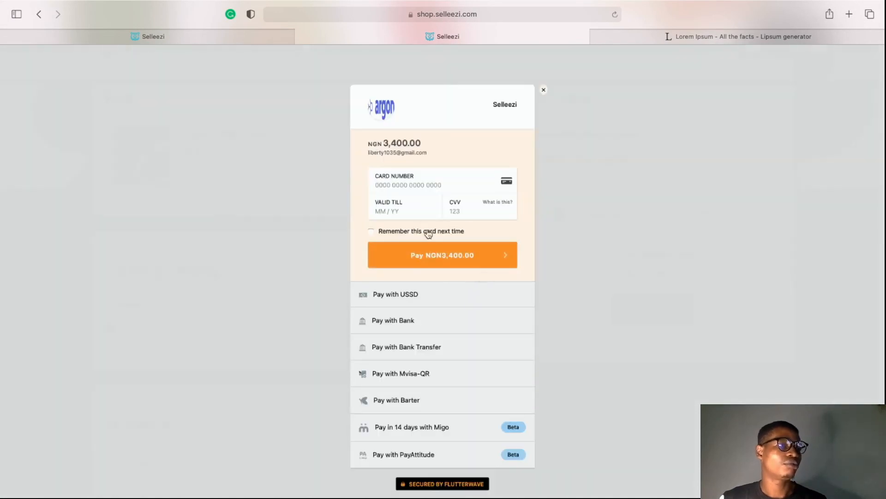
pyautogui.scroll(-1, 445, 341)
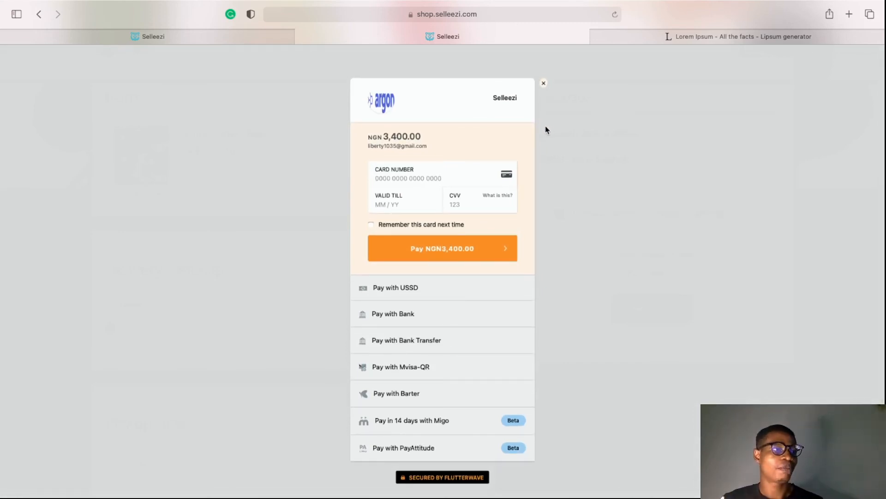
pyautogui.click(543, 84)
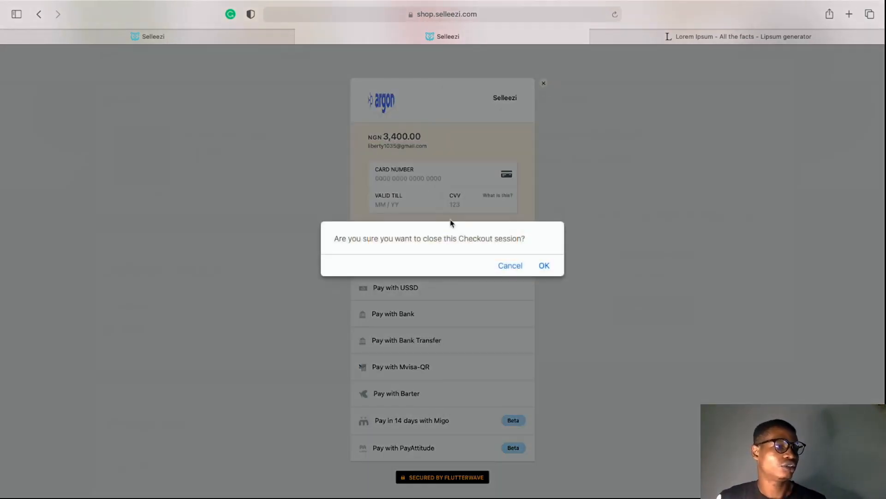
pyautogui.click(544, 264)
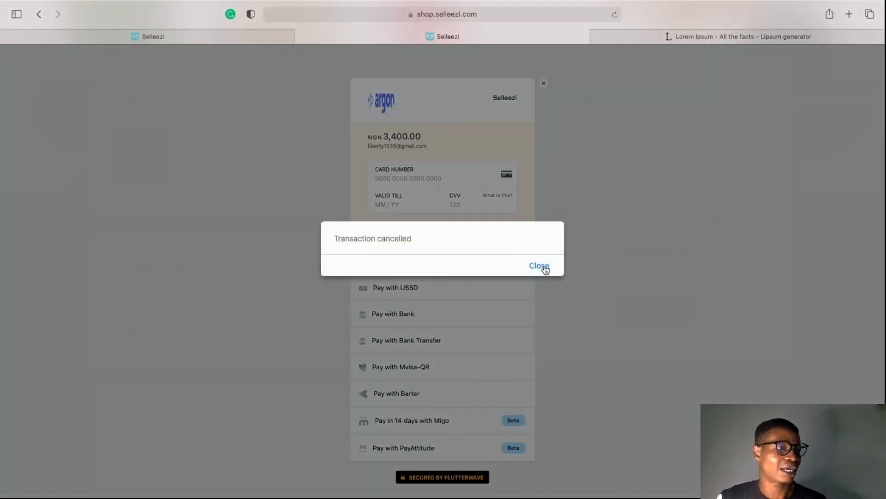
pyautogui.click(545, 268)
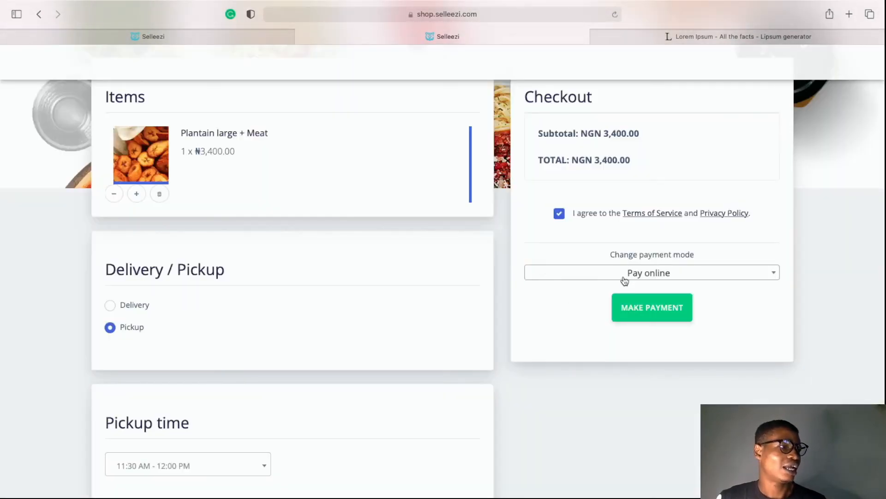
# Change the payment mode to Pay on delivery and choose to send the order via WhatsApp
pyautogui.click(625, 277)
pyautogui.click(583, 352)
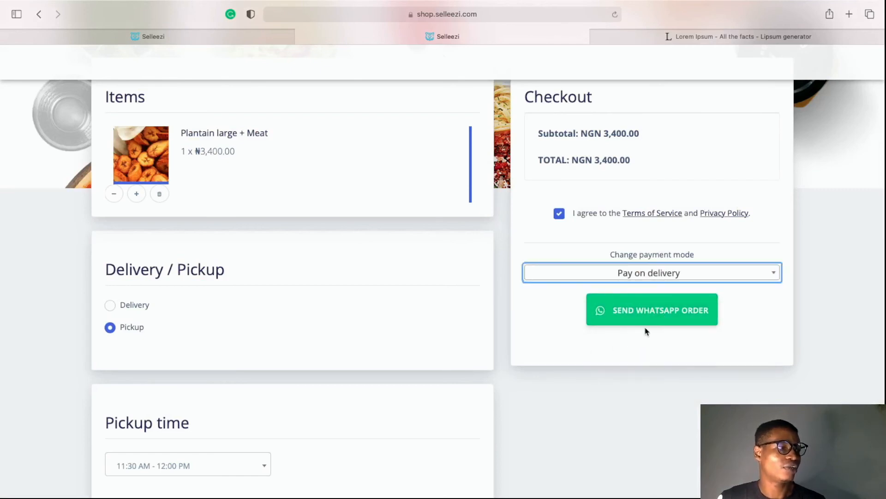
pyautogui.click(672, 320)
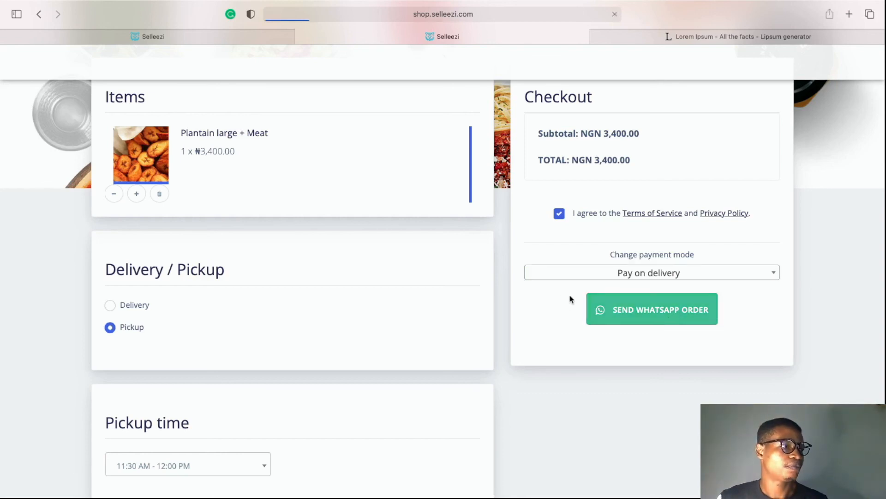
# Send Plantain order No 634 to WhatsApp chat, decline opening the app, and close the share tab
pyautogui.click(641, 314)
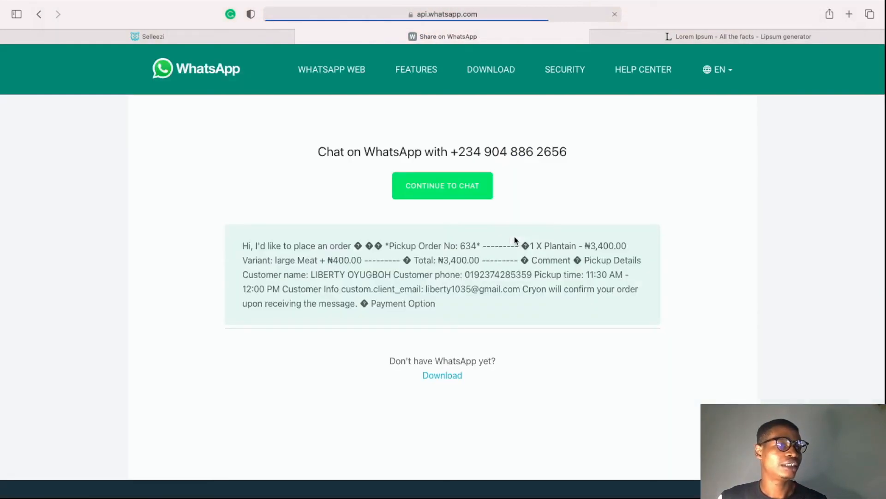
pyautogui.click(480, 186)
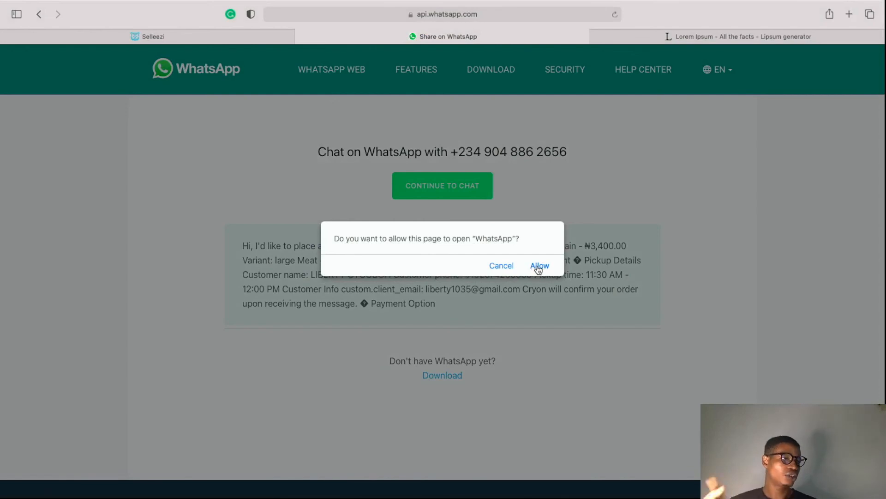
pyautogui.click(507, 267)
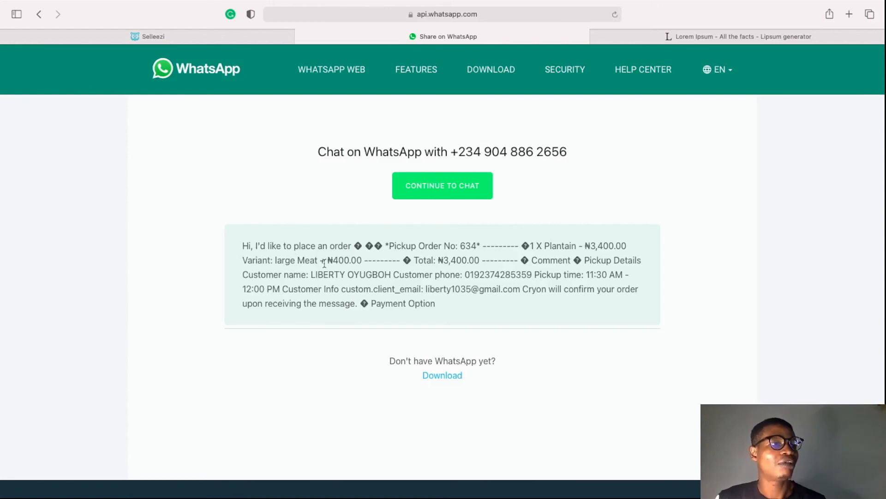
pyautogui.scroll(-3, 413, 259)
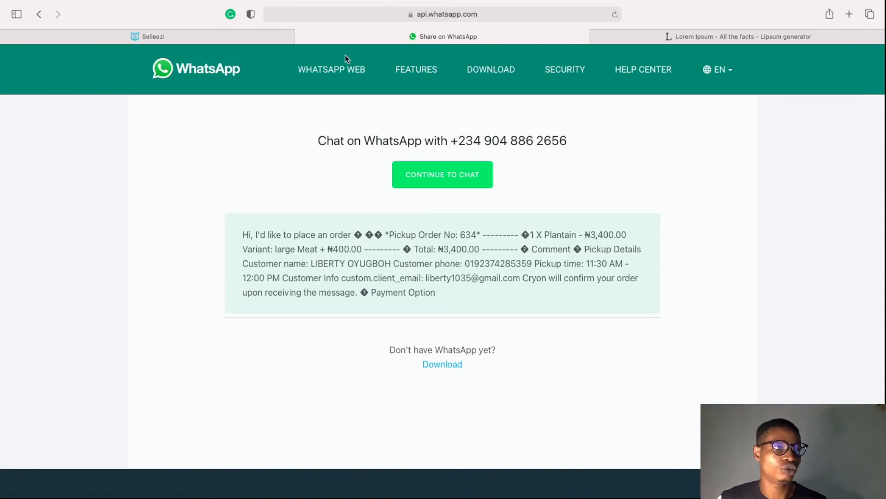
pyautogui.click(301, 37)
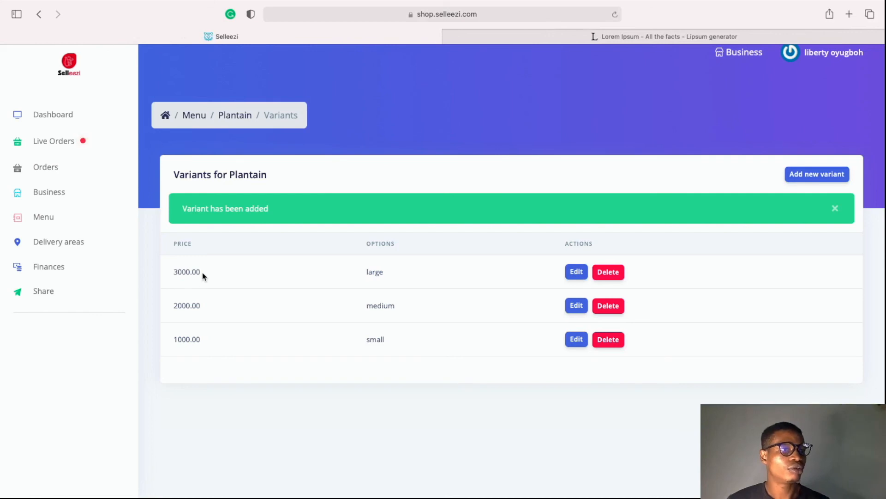
# Accept order #634 and advance it through Prepared, Delivered and Closed, then return to the Dashboard
pyautogui.click(66, 172)
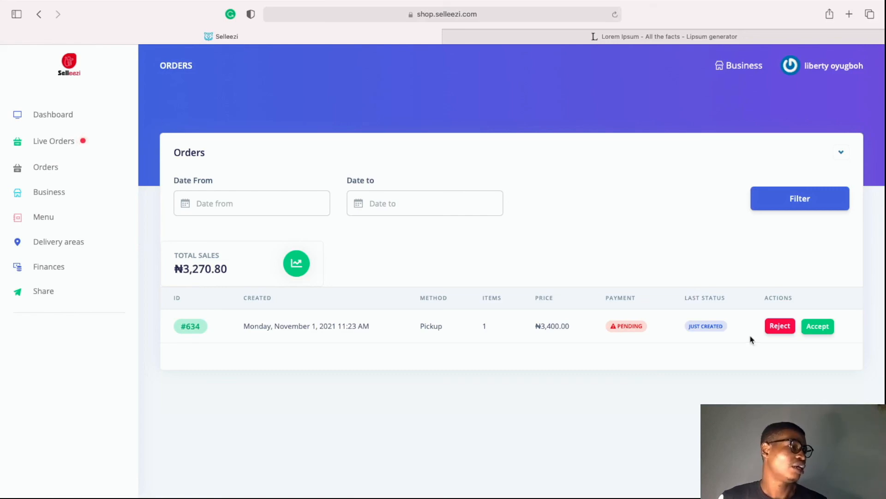
pyautogui.click(814, 335)
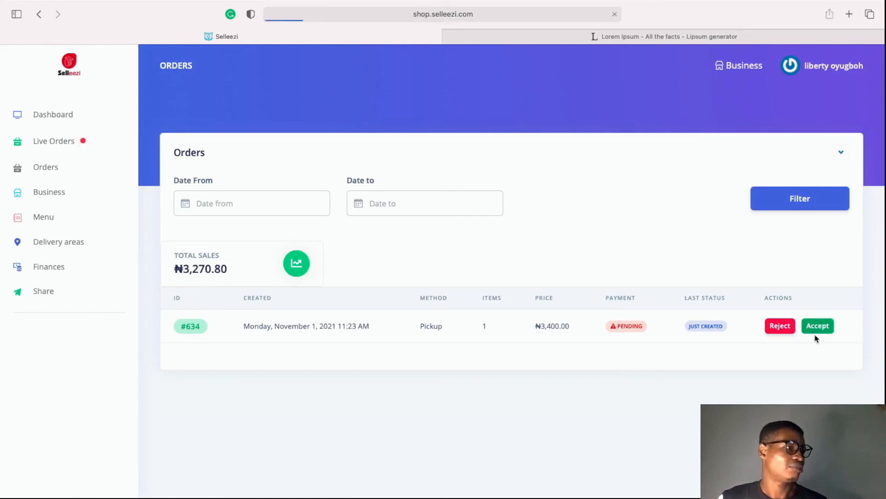
pyautogui.click(810, 370)
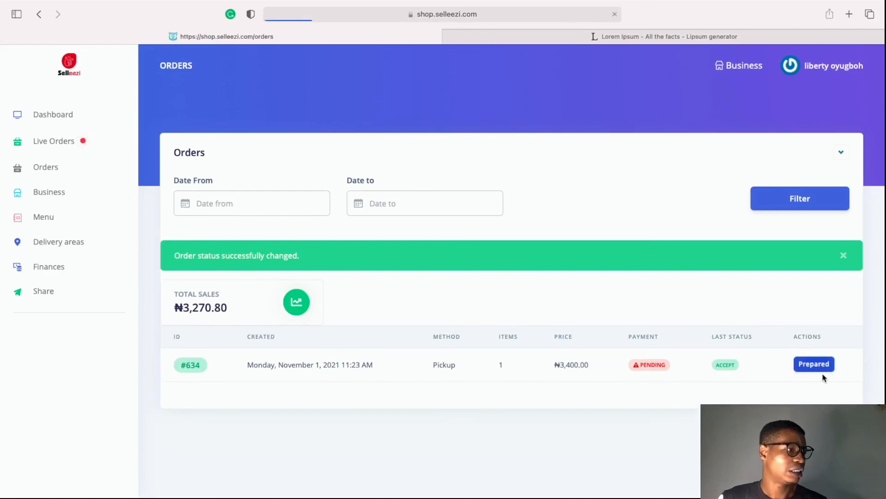
pyautogui.click(821, 370)
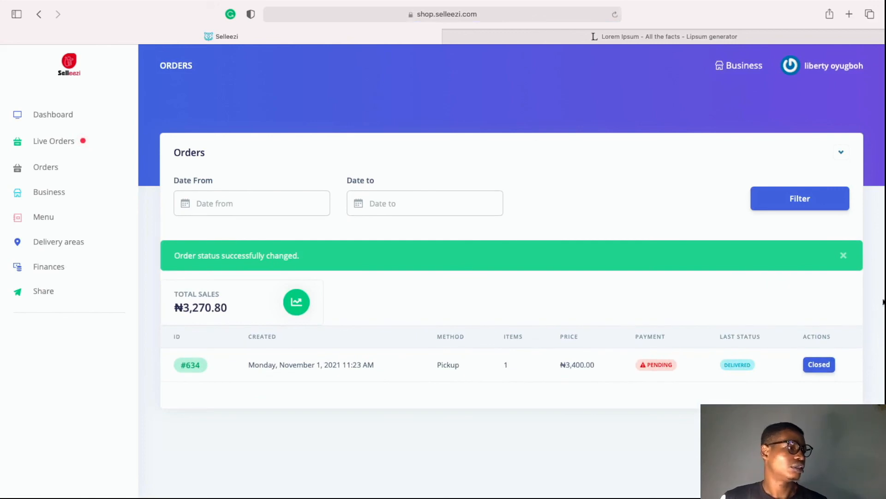
pyautogui.click(822, 365)
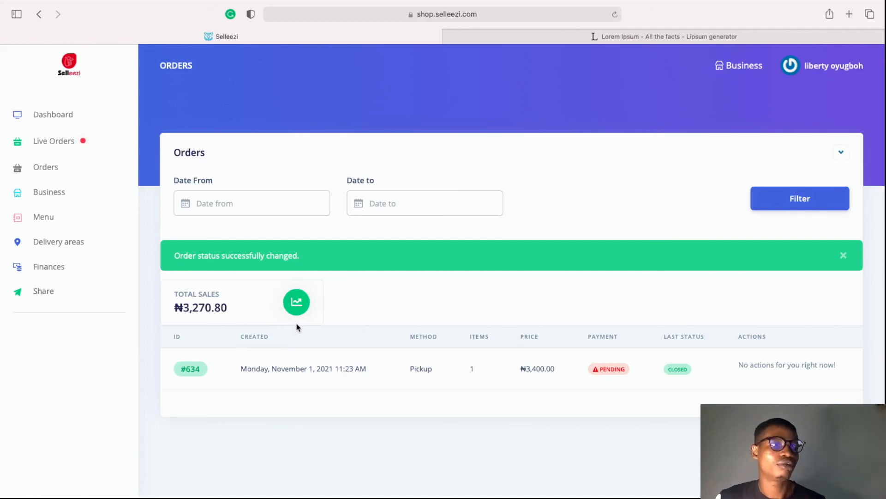
pyautogui.click(62, 119)
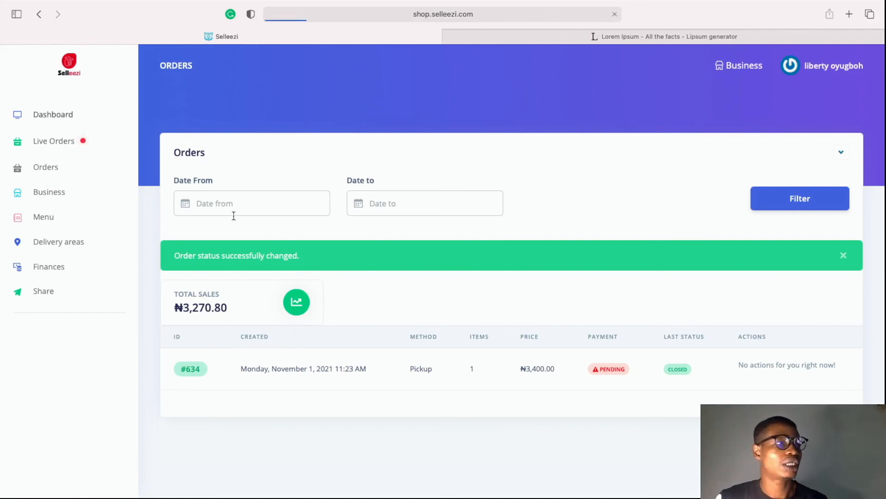
# Read the November values, 1 order and 3400 sales, from the Total orders and Sales value charts
pyautogui.moveTo(753, 269)
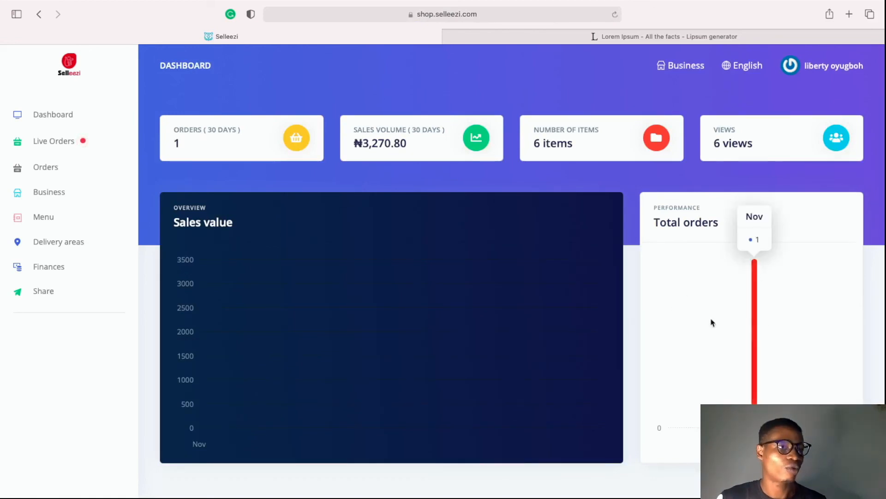
pyautogui.moveTo(441, 398)
pyautogui.scroll(-1, 441, 399)
pyautogui.scroll(1, 442, 398)
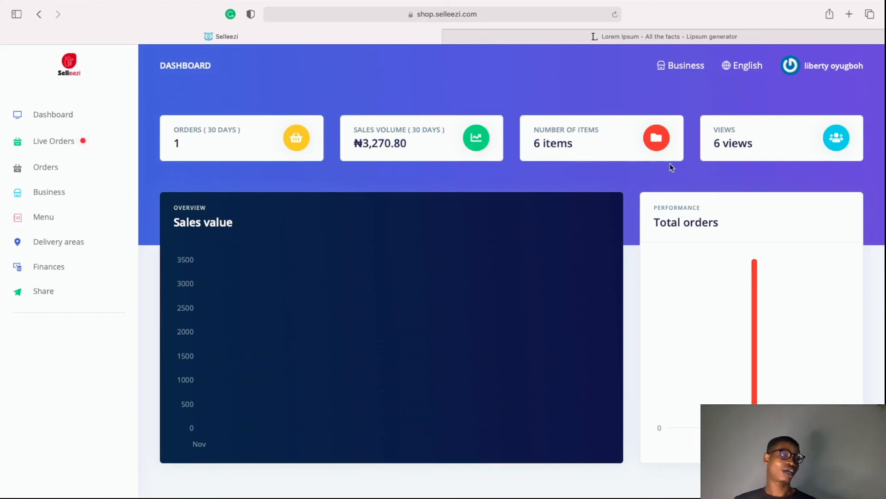
pyautogui.moveTo(485, 300)
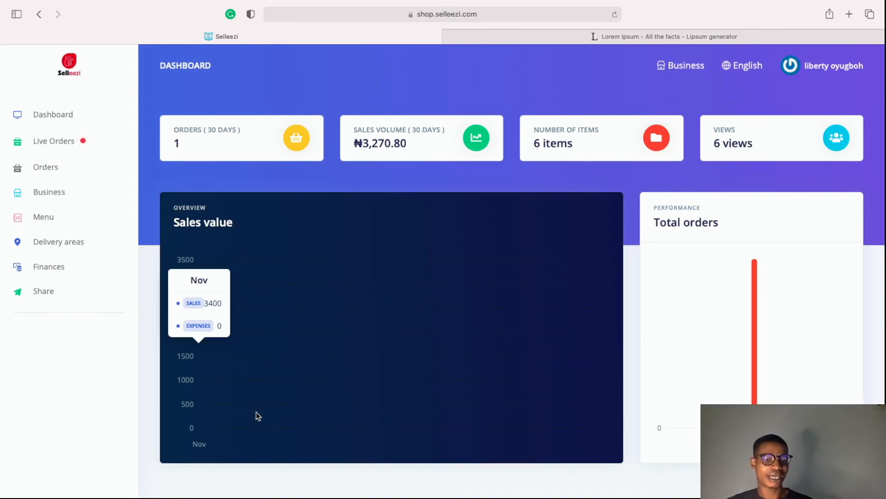
pyautogui.moveTo(101, 497)
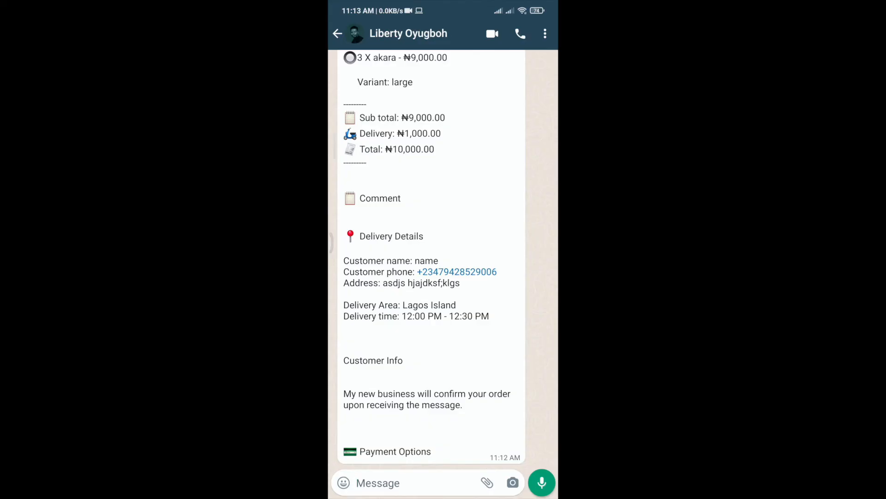
pyautogui.scroll(5, 443, 254)
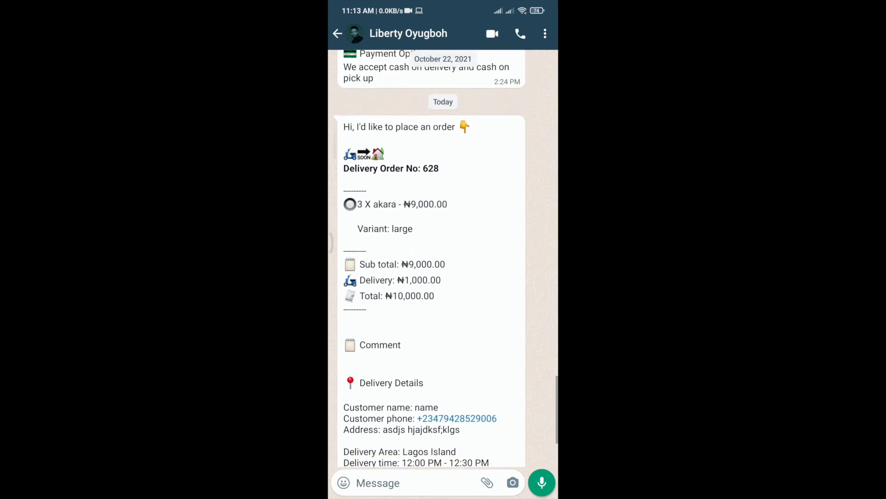
pyautogui.scroll(-5, 429, 258)
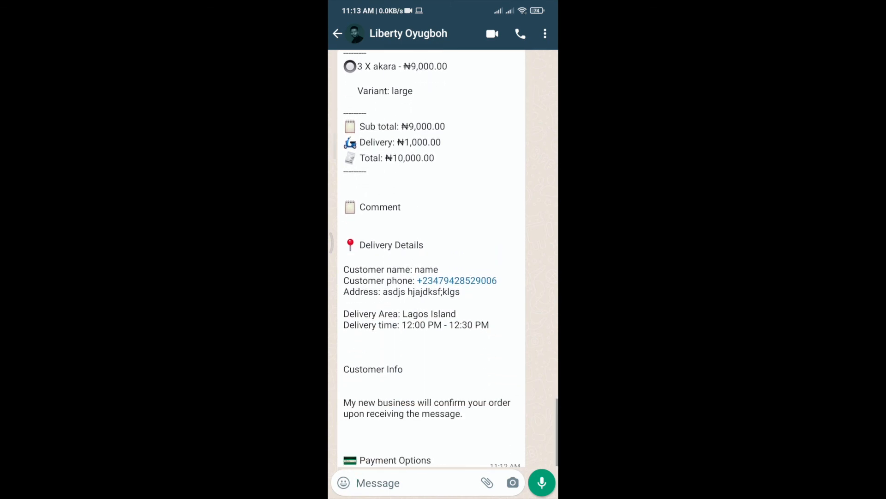
pyautogui.scroll(4, 430, 254)
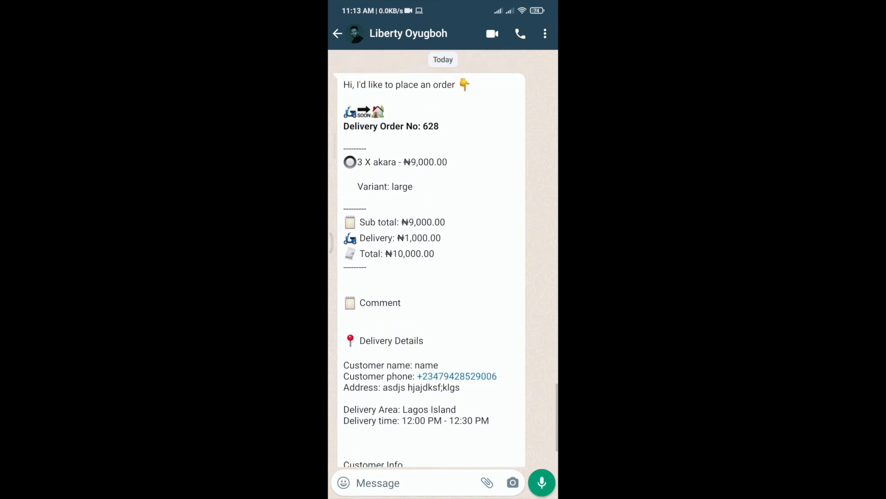
pyautogui.scroll(-1, 430, 259)
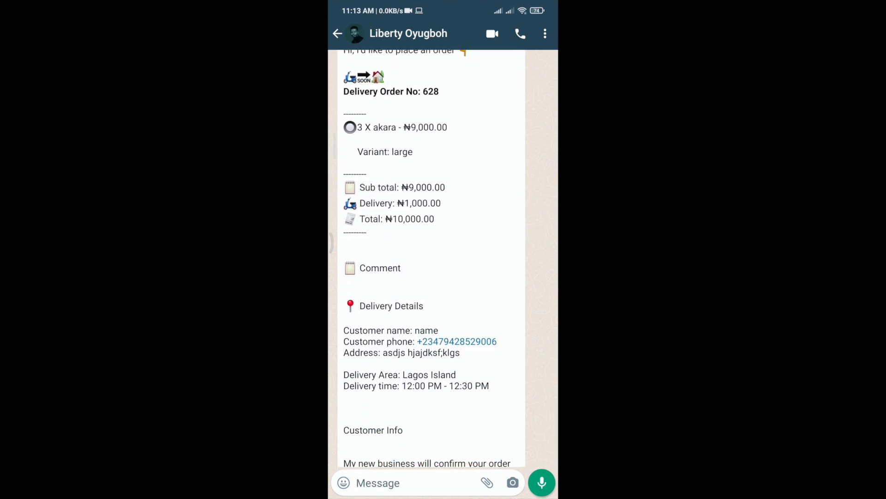
pyautogui.scroll(-1, 429, 258)
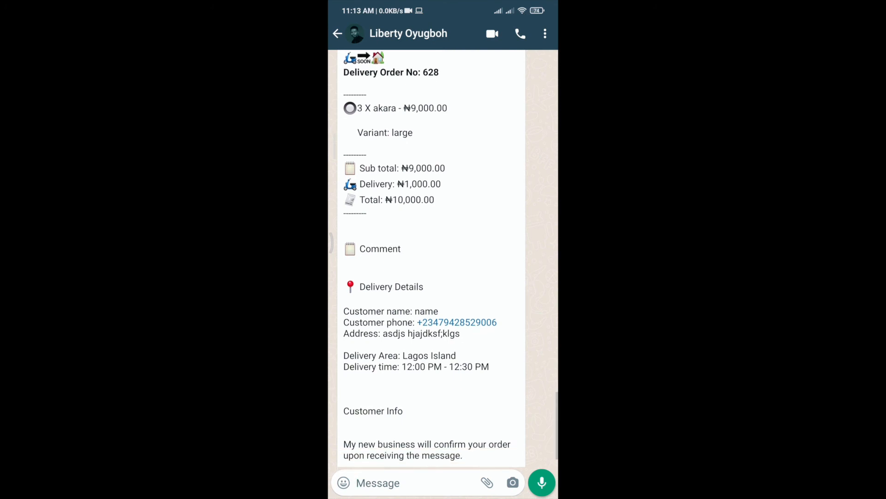
pyautogui.scroll(1, 429, 258)
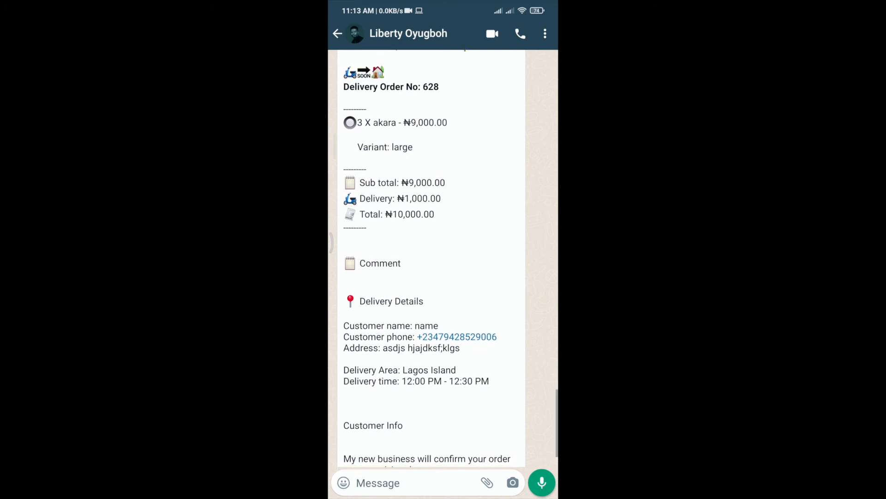
pyautogui.scroll(-2, 429, 259)
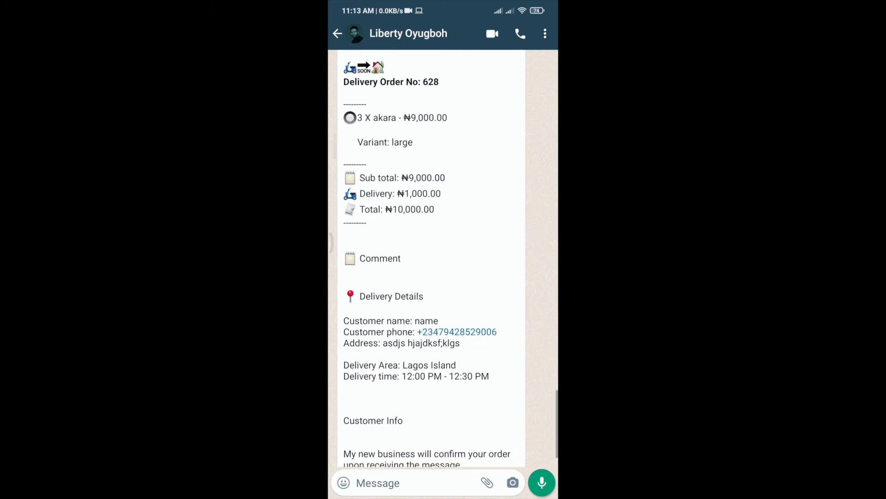
pyautogui.scroll(-1, 430, 259)
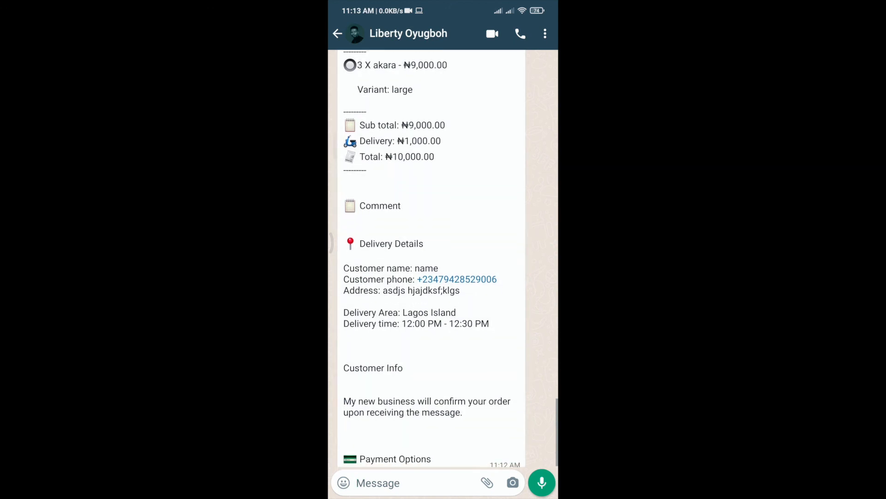
pyautogui.scroll(-1, 429, 259)
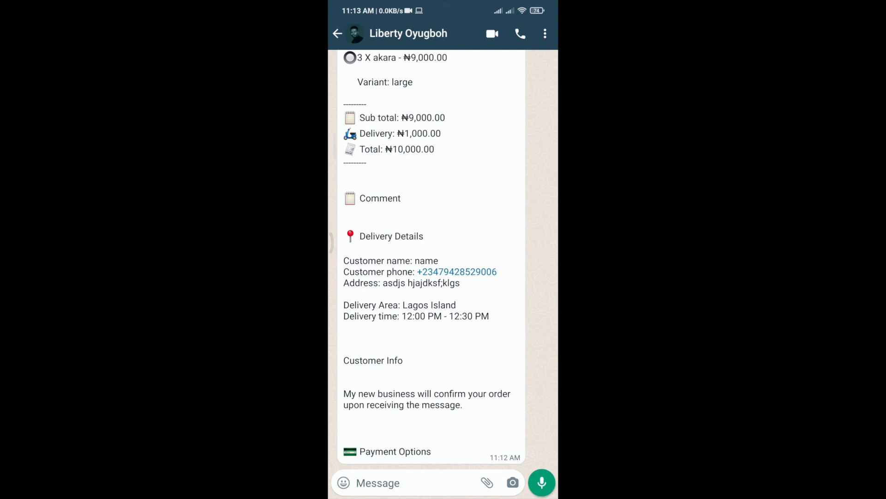
pyautogui.scroll(1, 443, 259)
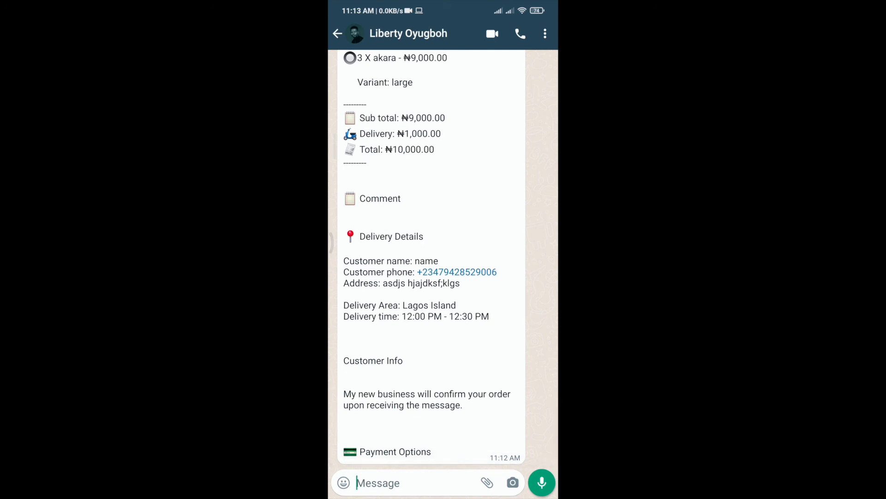
pyautogui.scroll(-1, 443, 259)
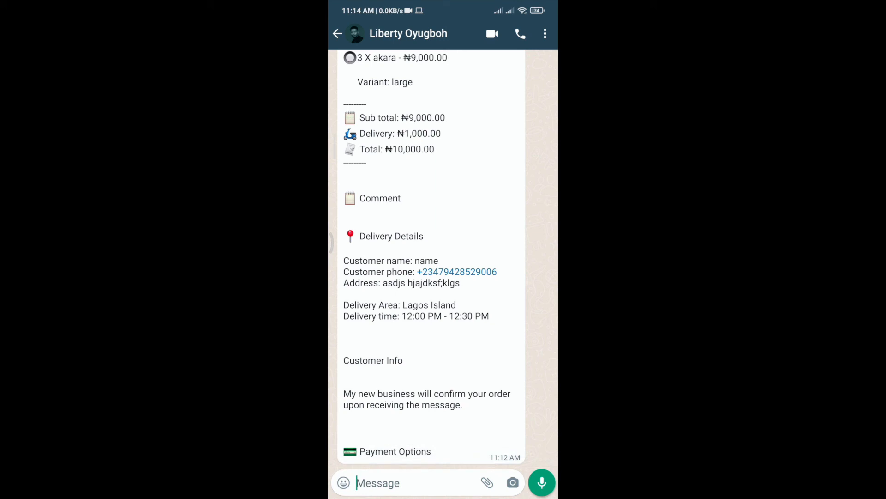
pyautogui.scroll(1, 431, 259)
pyautogui.scroll(-1, 431, 258)
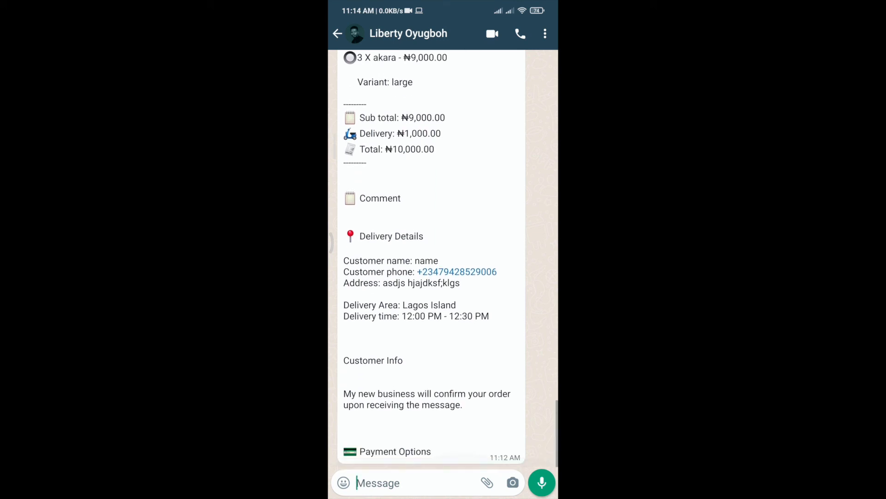